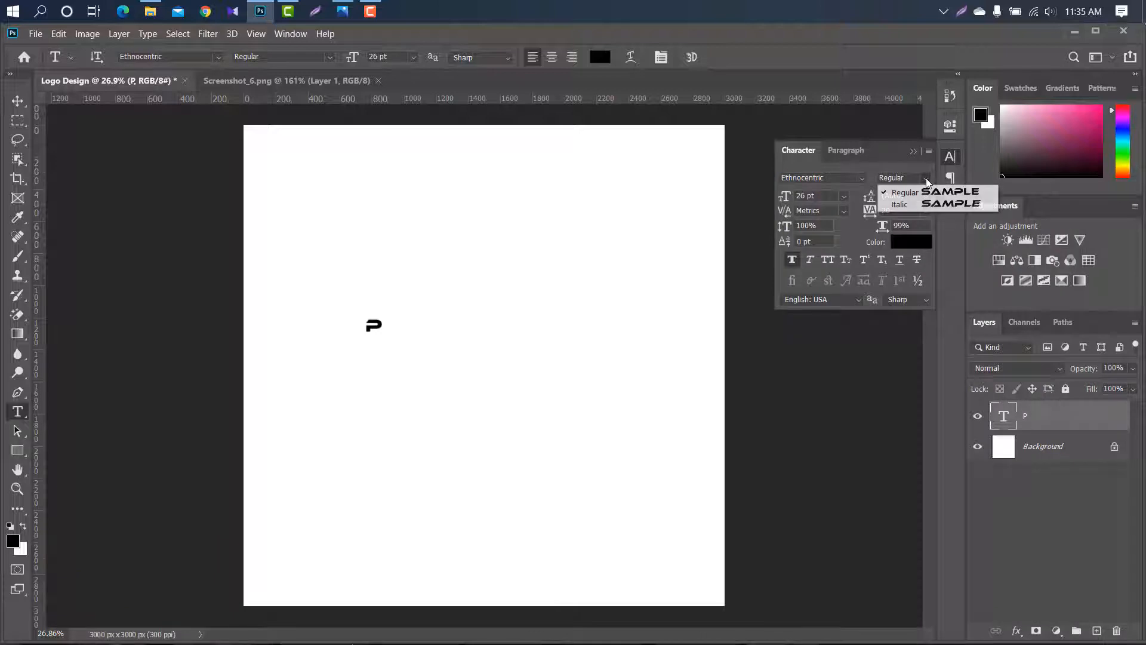
Step: Set the letter P to Italic style at 72 pt and move it down and left on the canvas
left_click(888, 205)
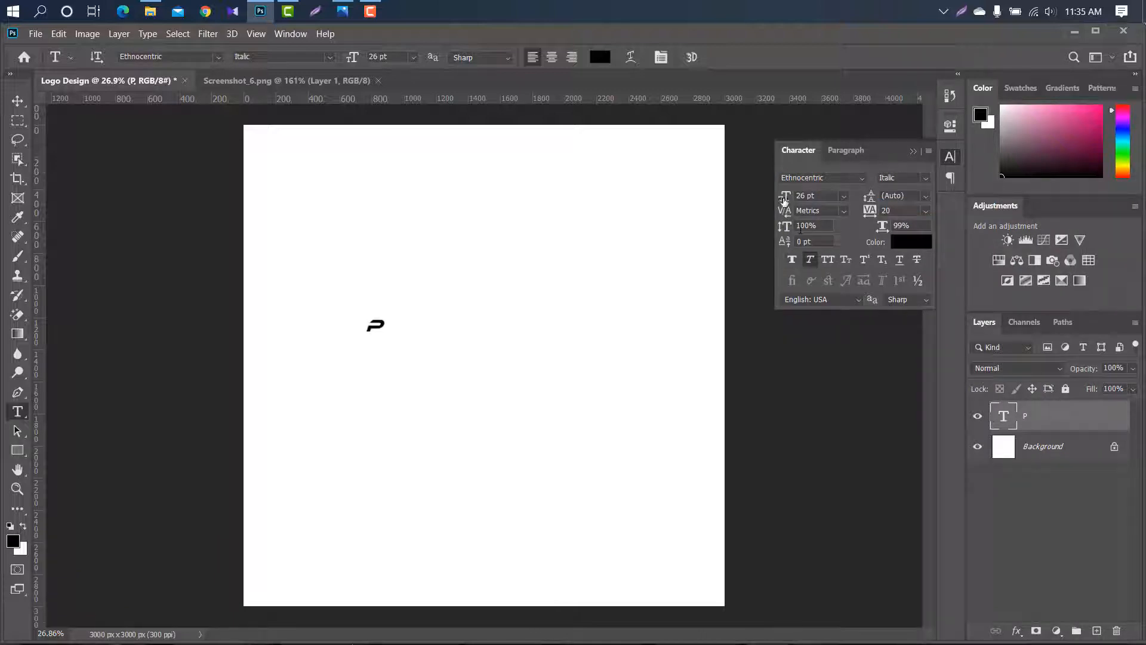
type("72")
key("Return")
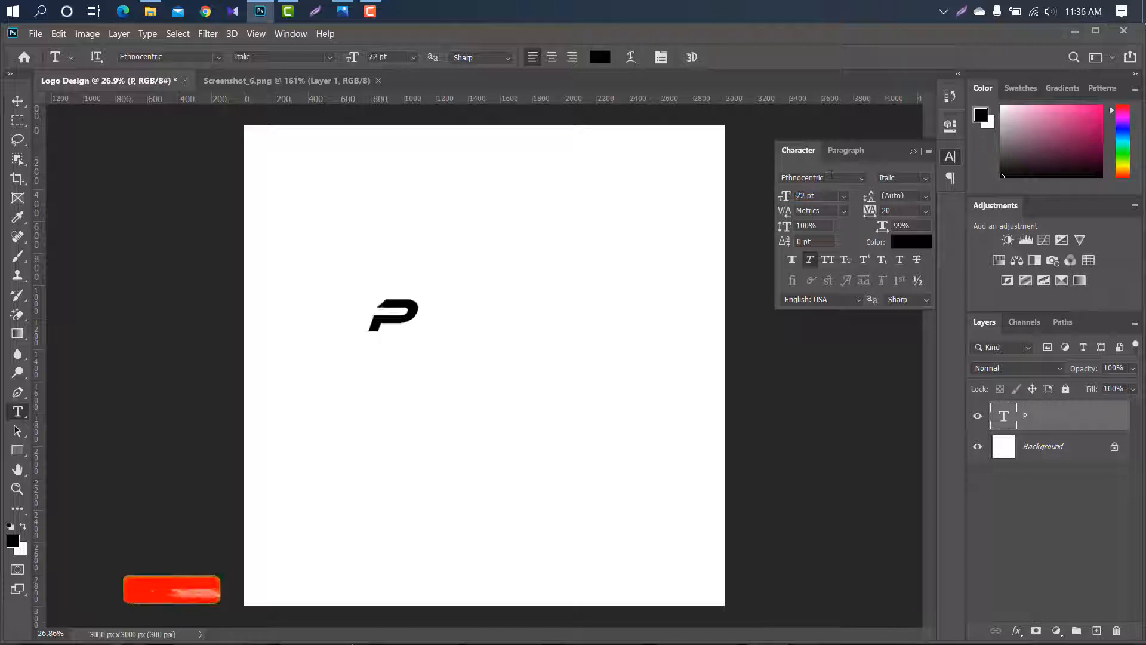
scroll(443, 269, "up", 2)
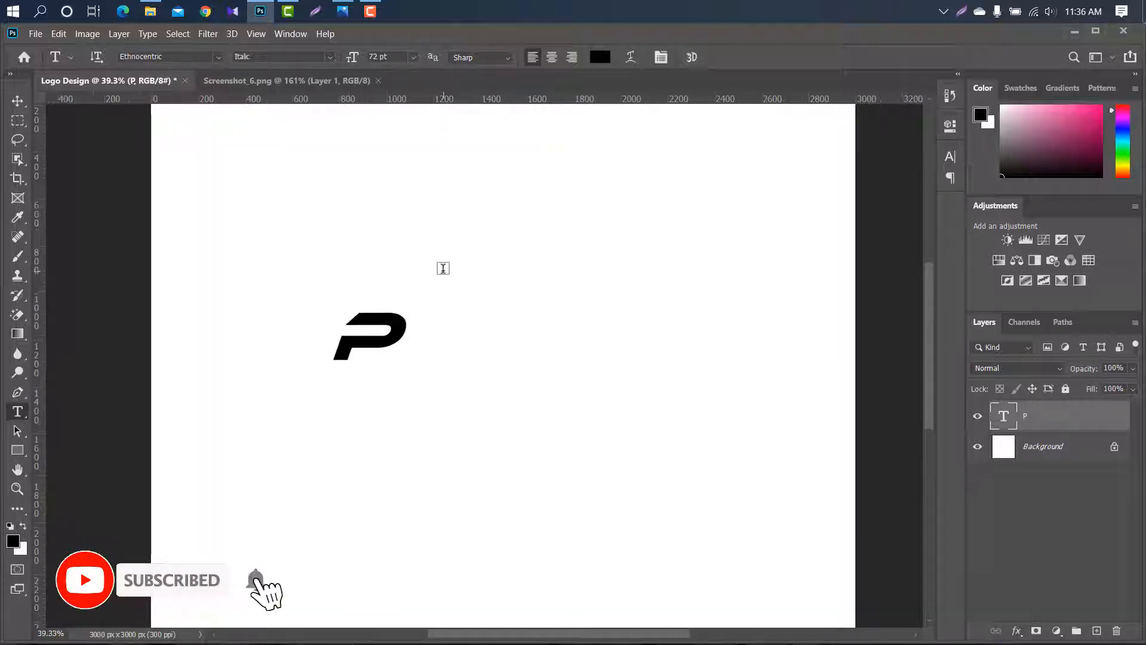
left_click(13, 104)
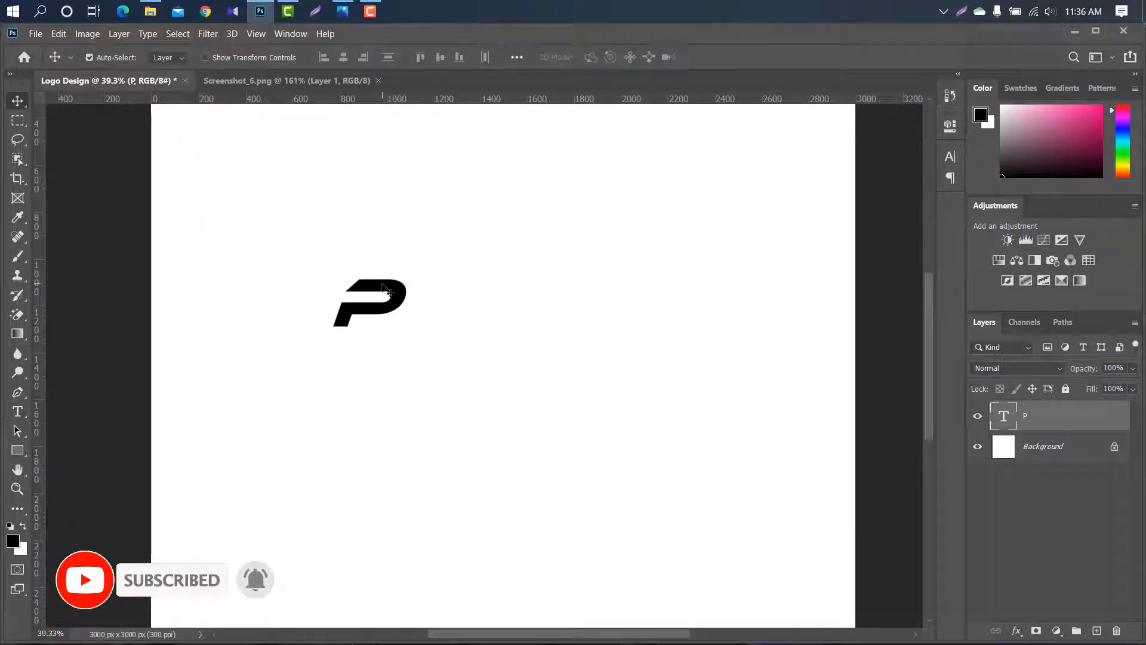
left_click_drag(386, 292, 350, 365)
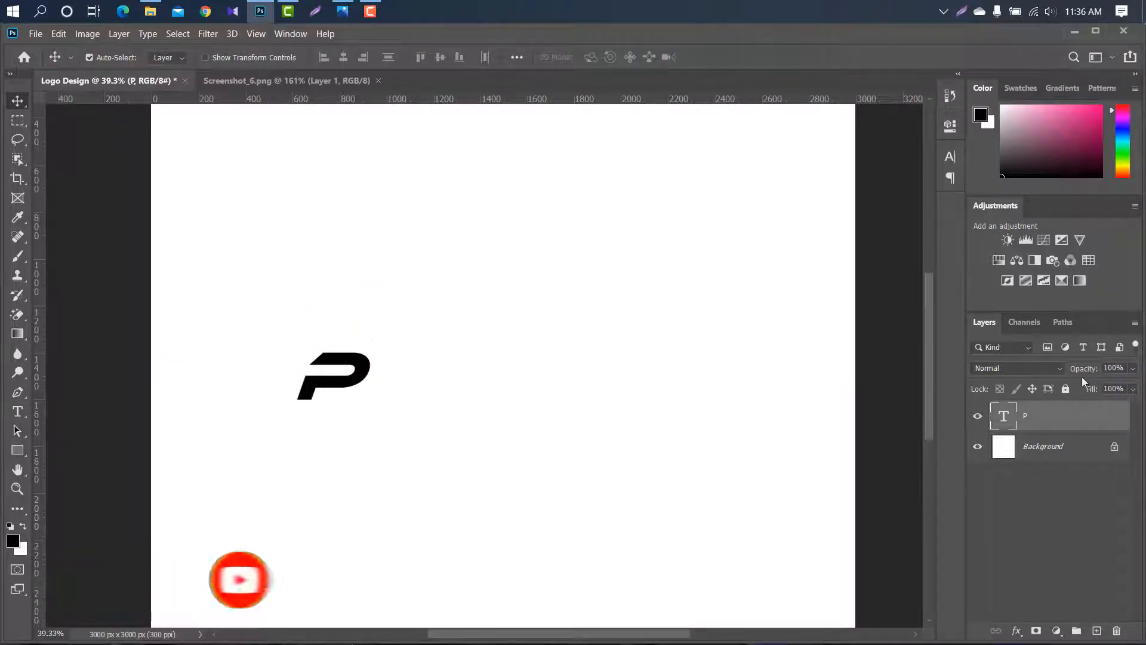
Step: Duplicate the P text layer and place the copy immediately right of the original letter
left_click_drag(1091, 416, 1097, 631)
key("ctrl+t")
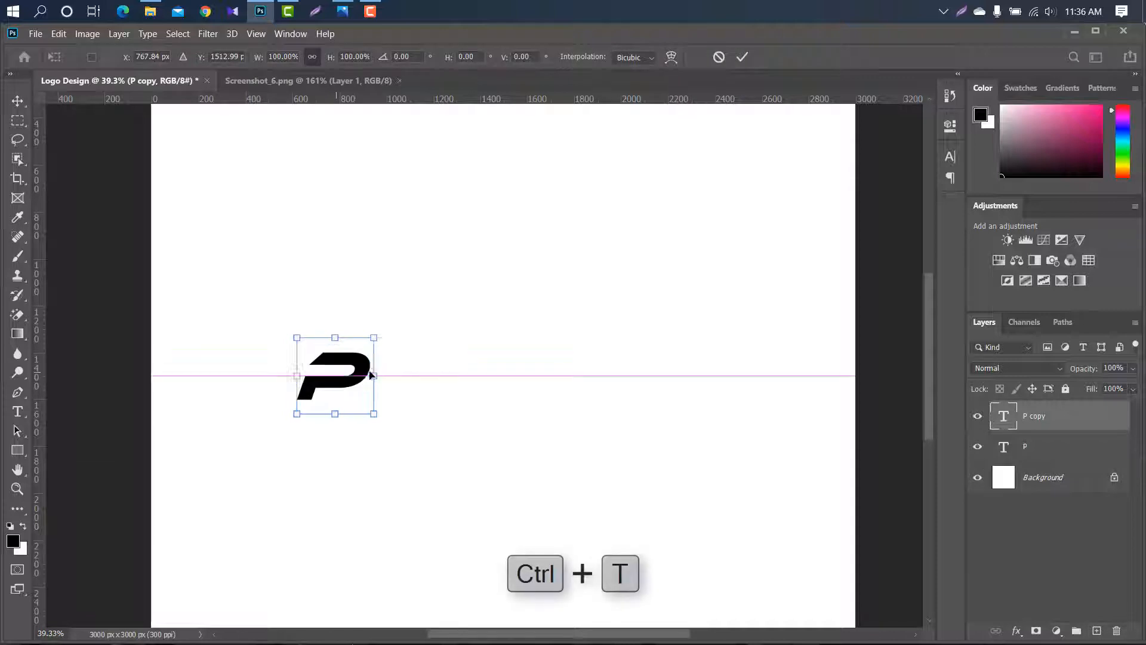
left_click_drag(371, 375, 401, 376)
left_click(742, 56)
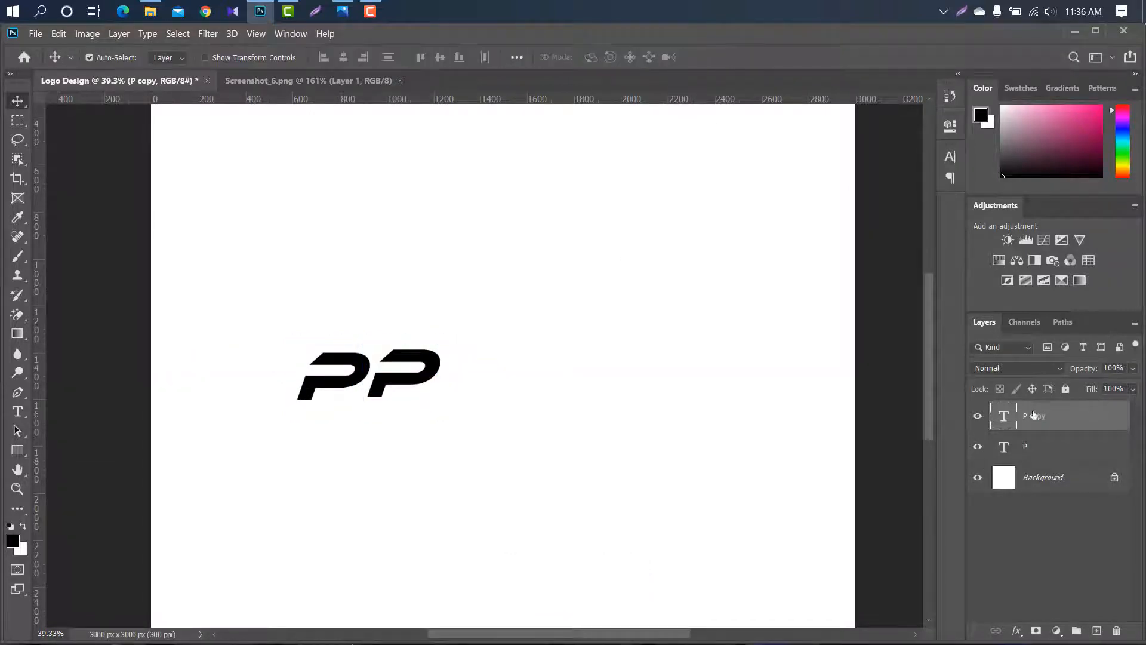
Step: Change the text of the copied letter to S
double_click(1004, 416)
type("S")
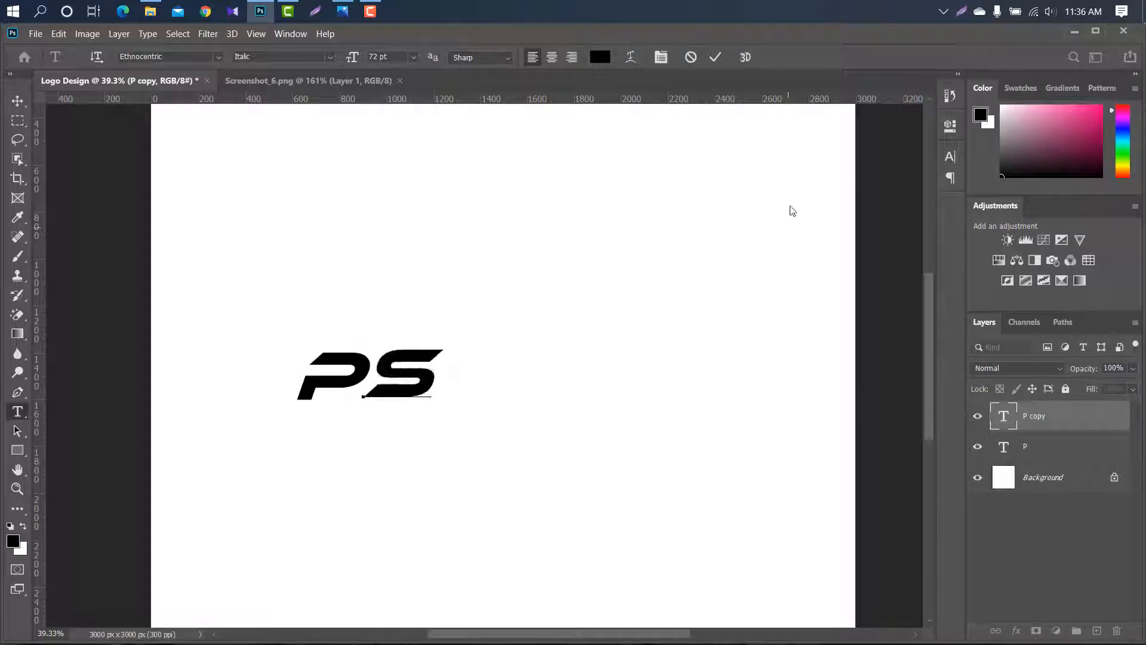
left_click(715, 57)
Step: Move the S left until it overlaps the P's curve, and lower the S to 89% and the P to 69% opacity
scroll(389, 362, "up", 3)
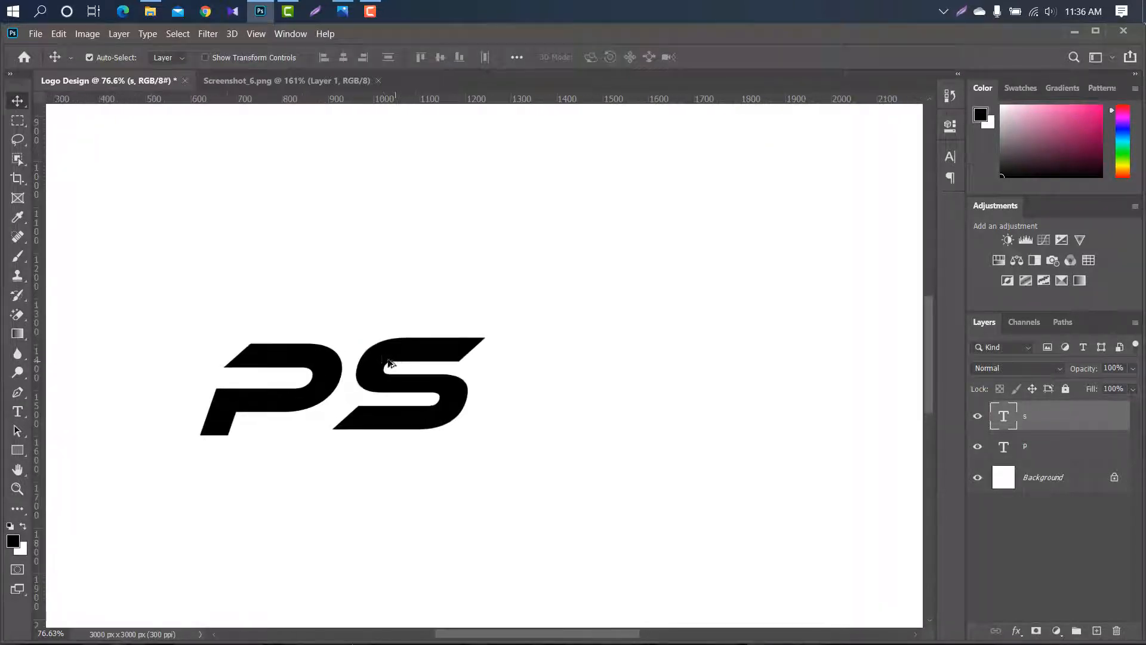
left_click_drag(382, 355, 340, 360)
left_click_drag(1079, 375, 1068, 372)
left_click(1094, 445)
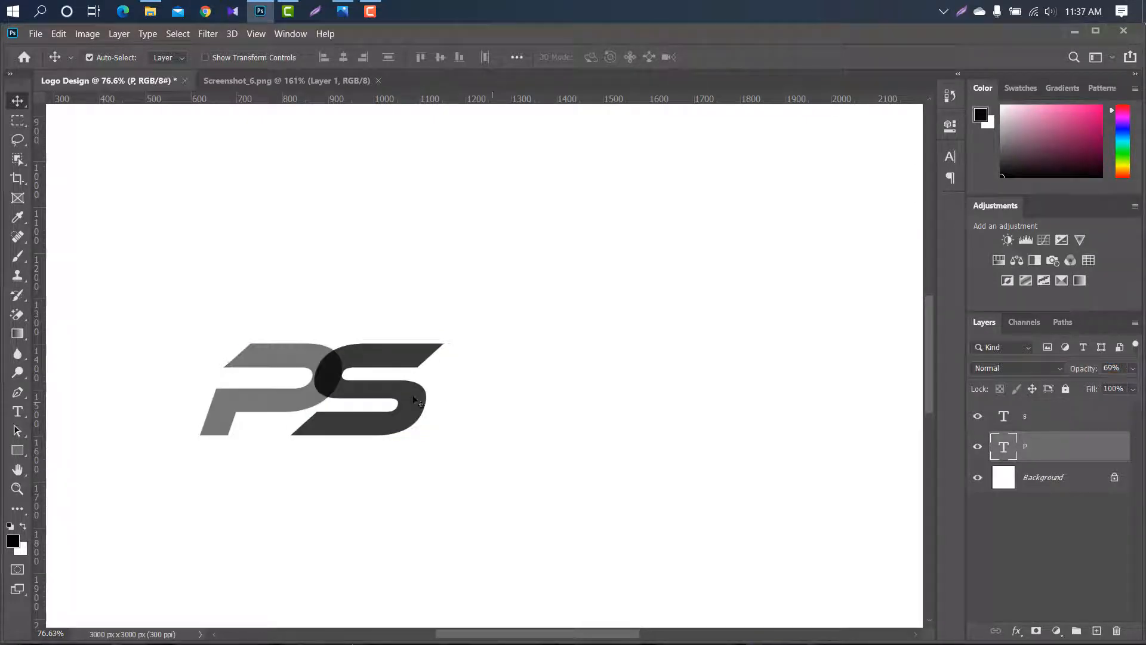
Step: Duplicate the S text layer and place the copy to the right of the original S
scroll(406, 371, "down", 2)
left_click_drag(1114, 415, 1101, 629)
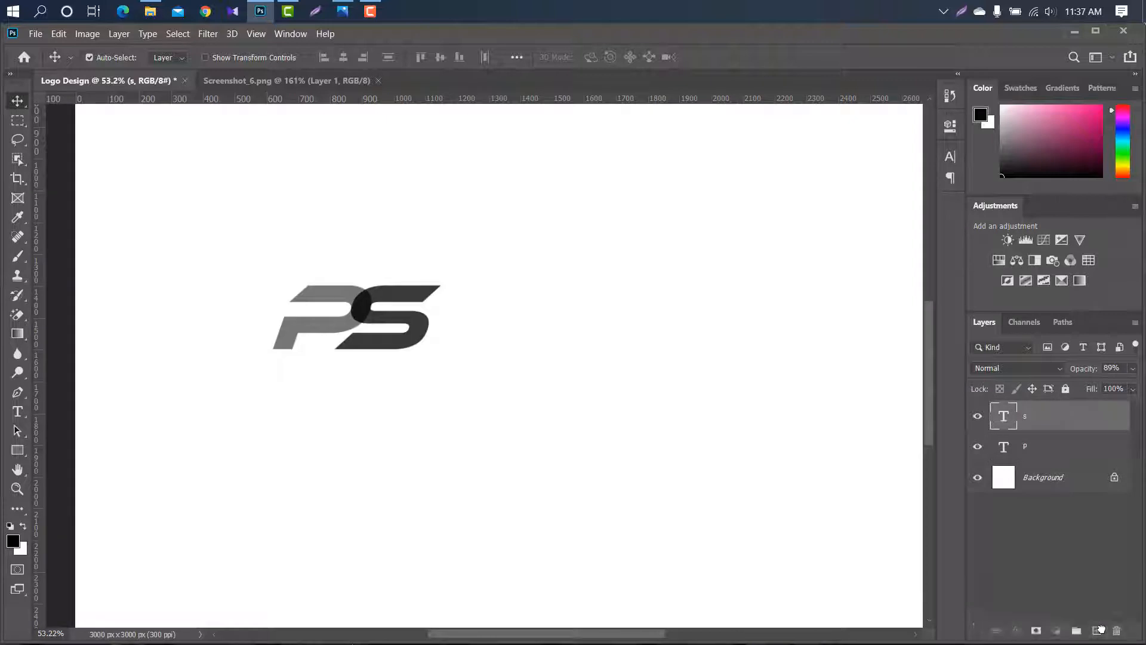
key("ctrl+t")
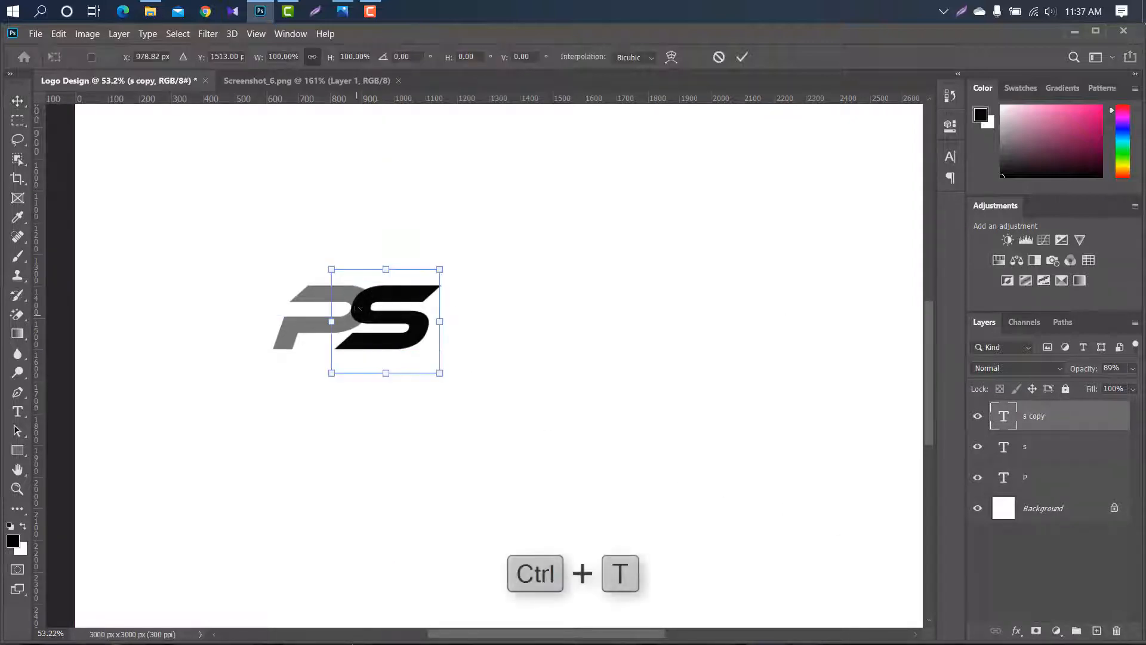
left_click_drag(358, 306, 466, 306)
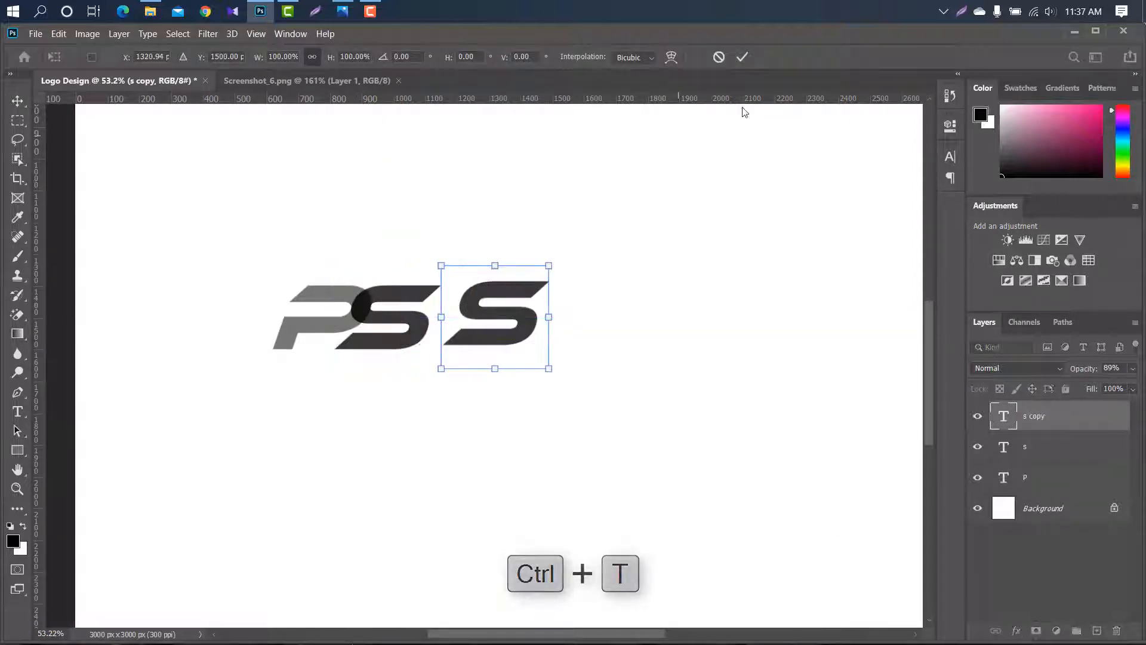
left_click(742, 57)
Step: Change the text of the copied S to A and move it left to overlap the S's lower curve
double_click(999, 414)
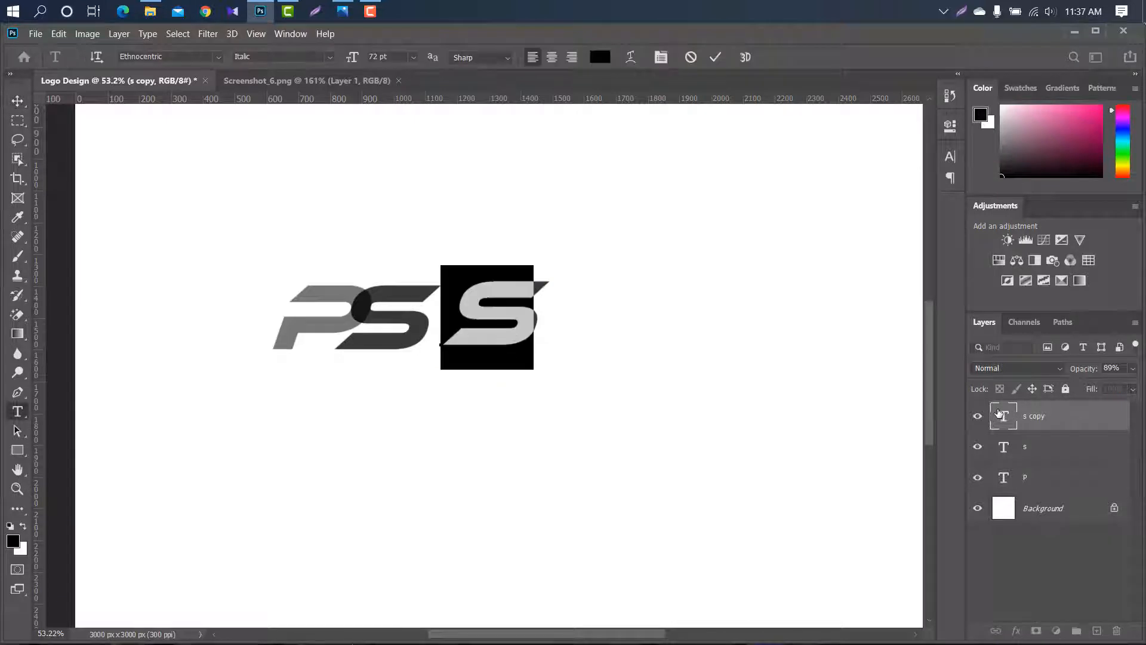
type("A")
left_click(716, 57)
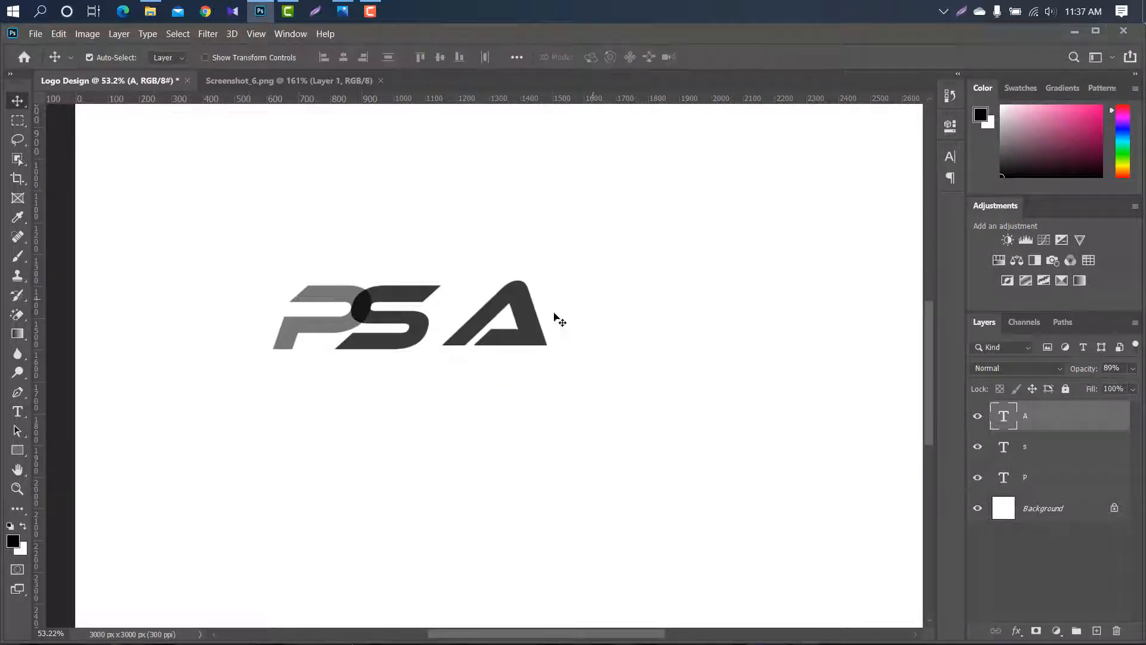
left_click_drag(521, 306, 475, 307)
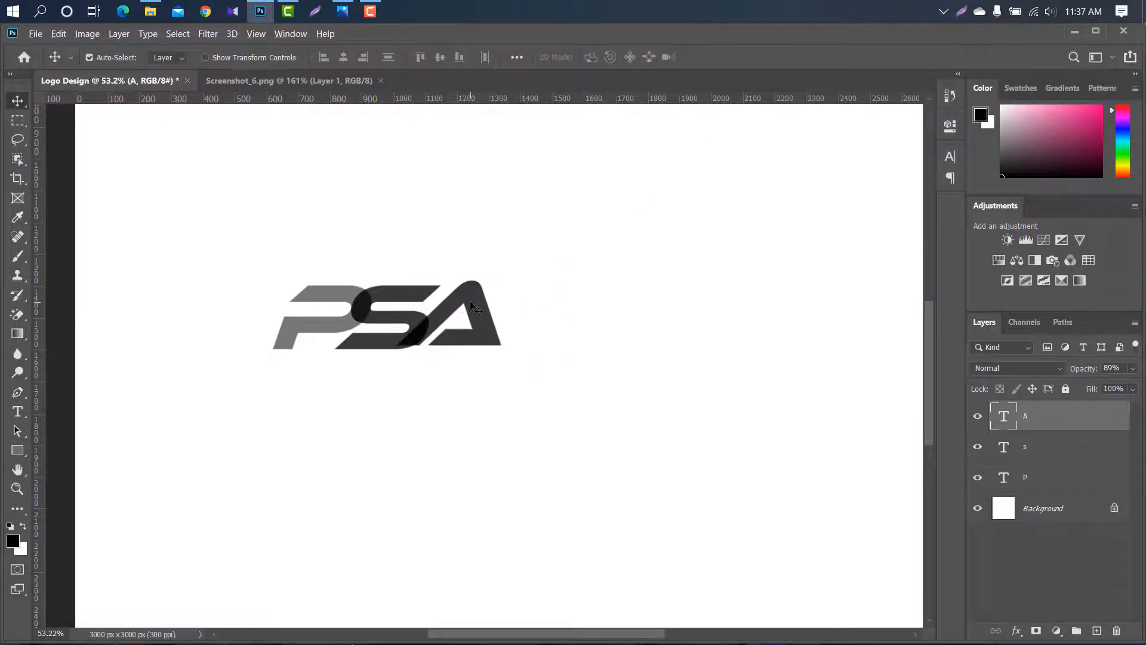
Step: With the Pen tool, draw a thin crescent shape about 44 × 59 px hugging the S's left curve where it crosses the P
scroll(471, 302, "up", 6)
left_click_drag(929, 326, 929, 339)
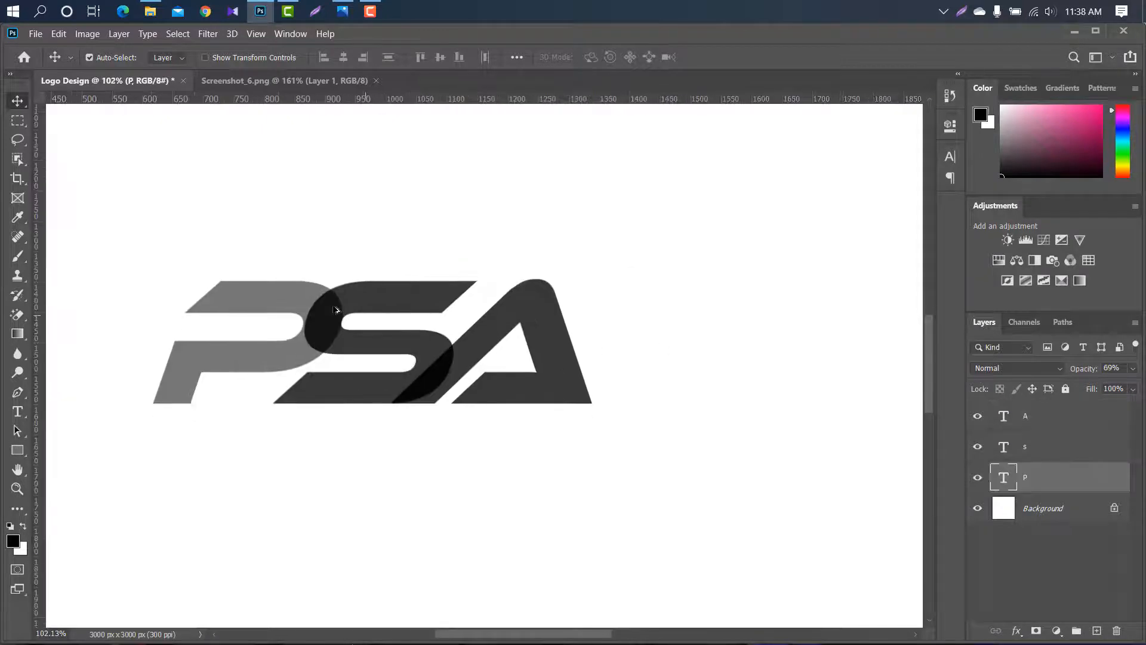
scroll(335, 305, "up", 6)
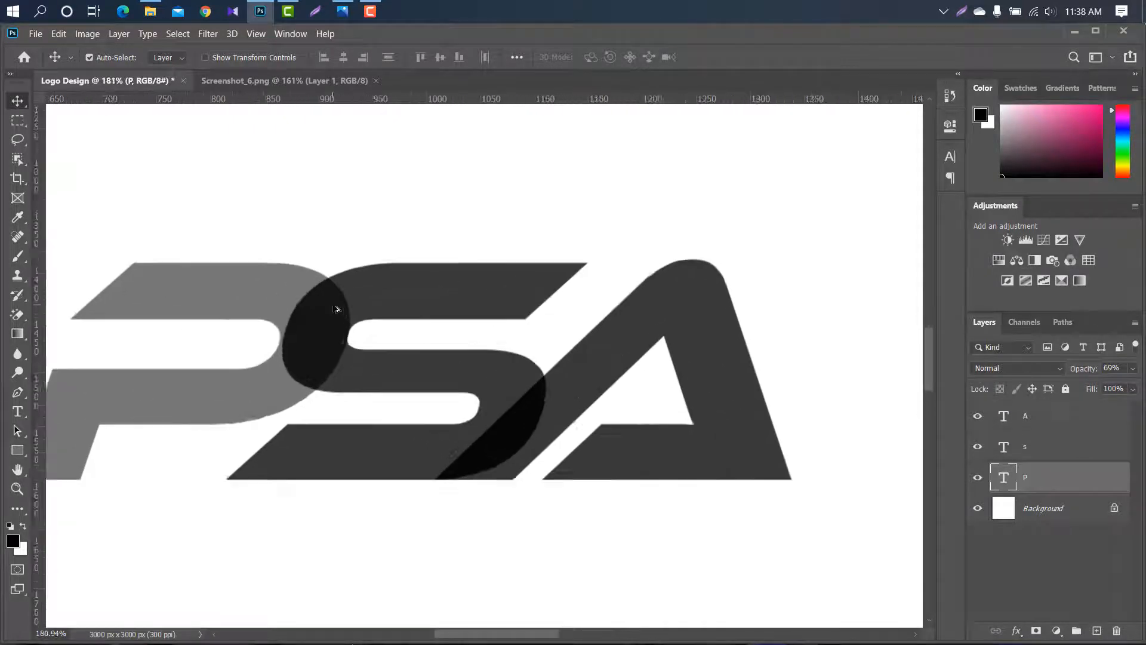
scroll(336, 309, "up", 2)
left_click(18, 393)
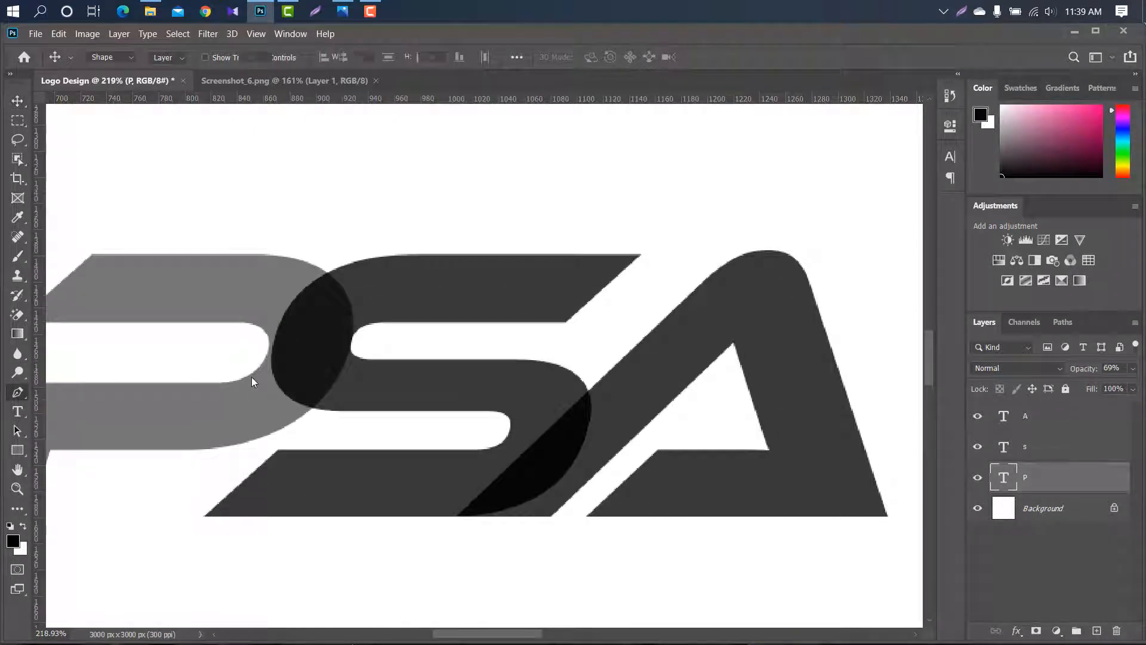
scroll(270, 357, "up", 6)
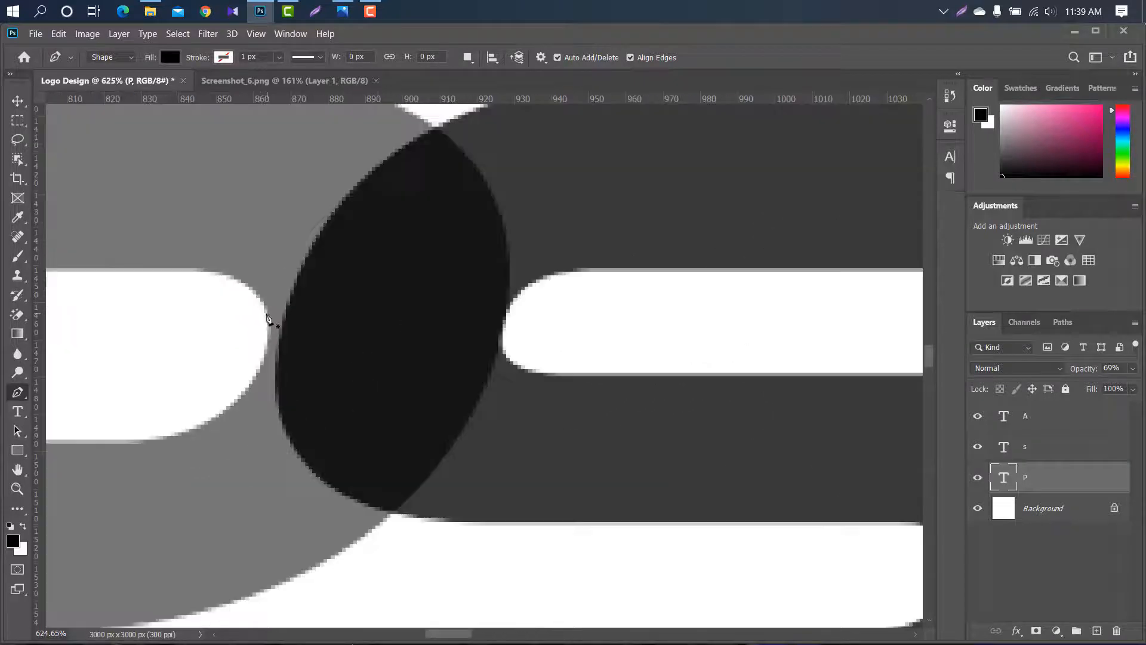
left_click(263, 312)
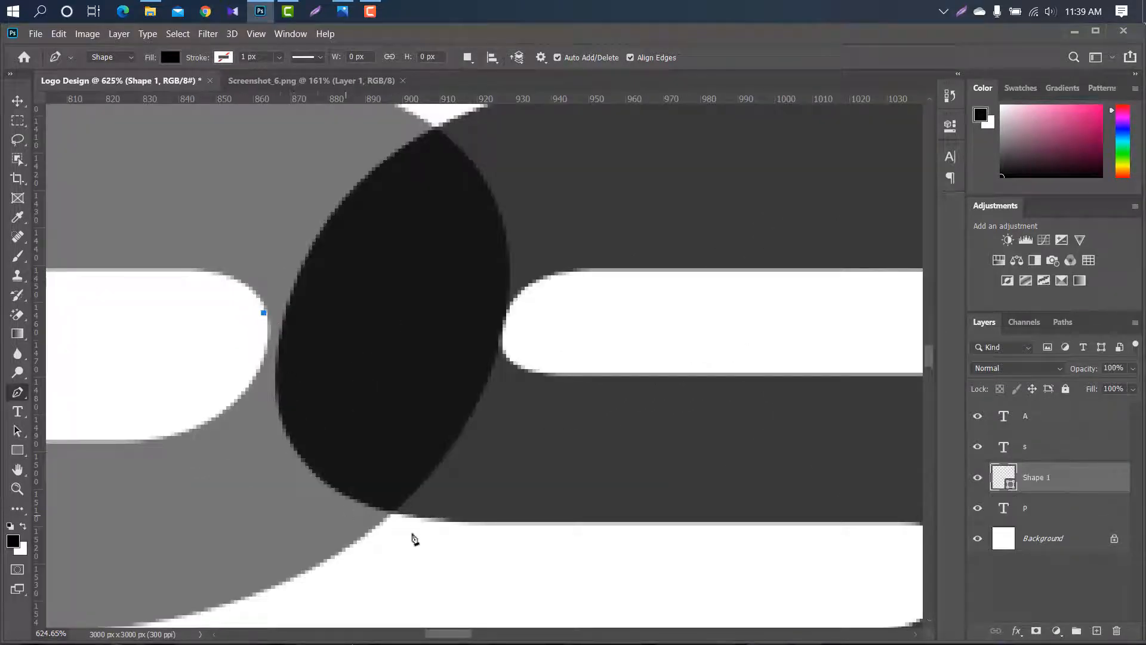
left_click_drag(413, 521, 579, 550)
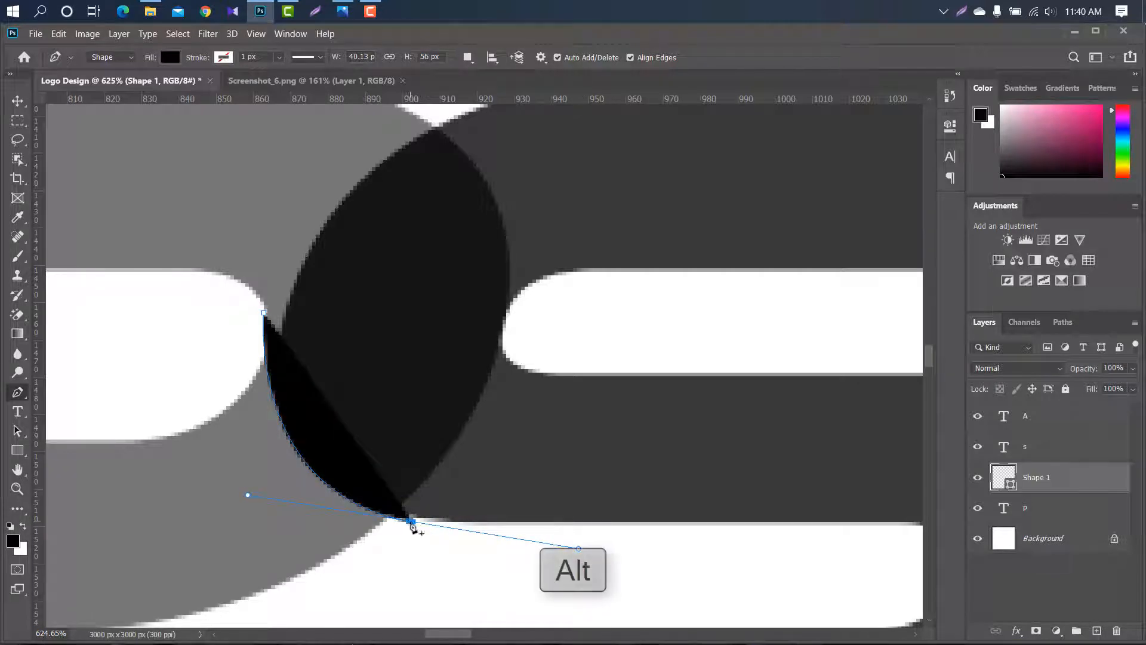
left_click(413, 521, "alt")
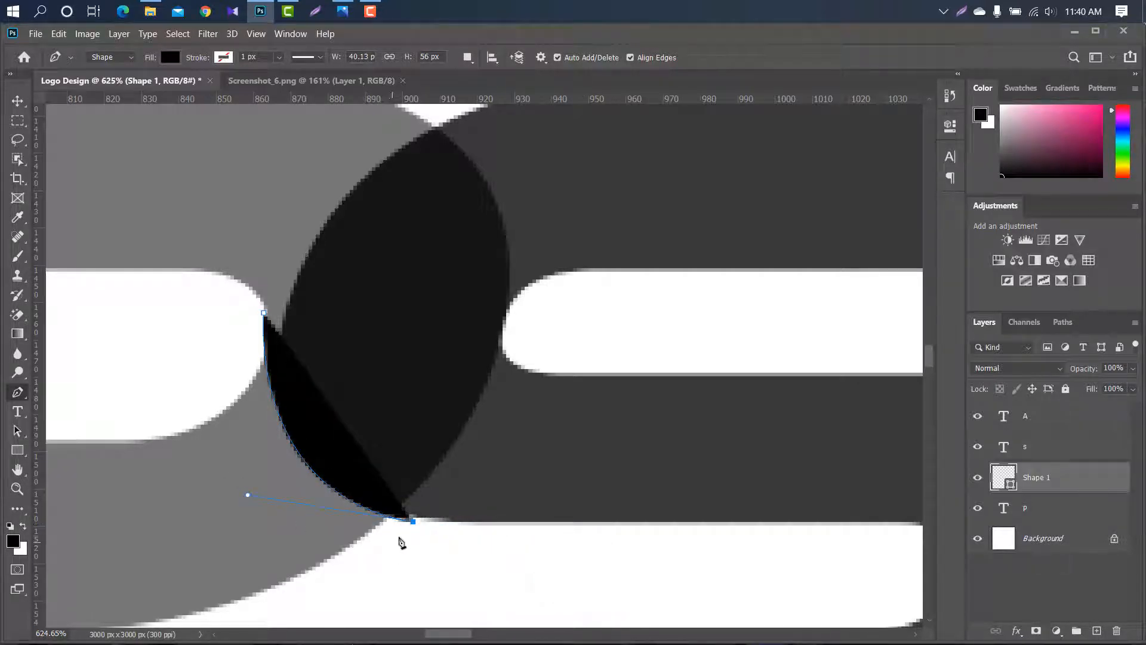
left_click(395, 531)
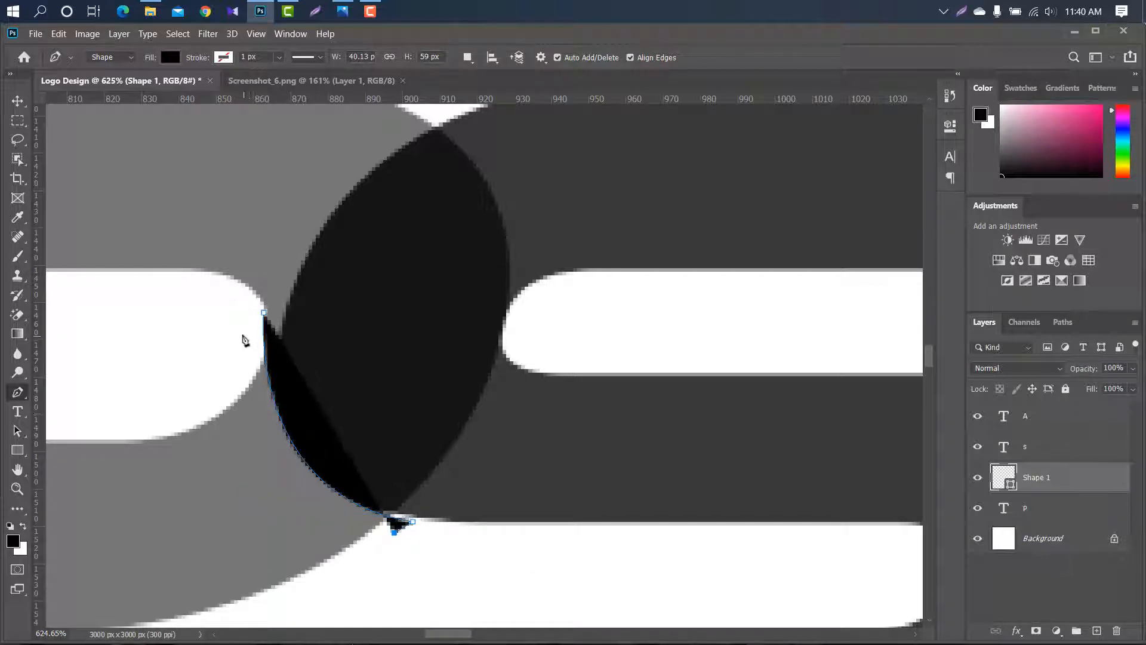
left_click_drag(252, 312, 282, 106)
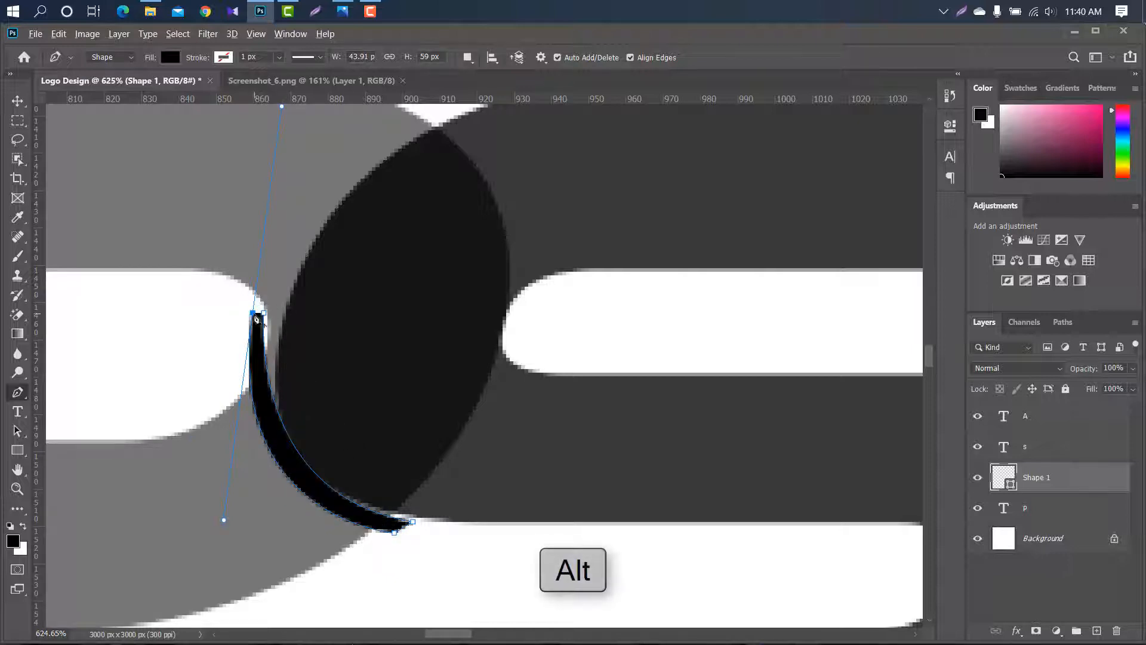
left_click(256, 318, "alt")
Step: Load the outline of the crescent Shape 1 as a selection
scroll(358, 292, "down", 1)
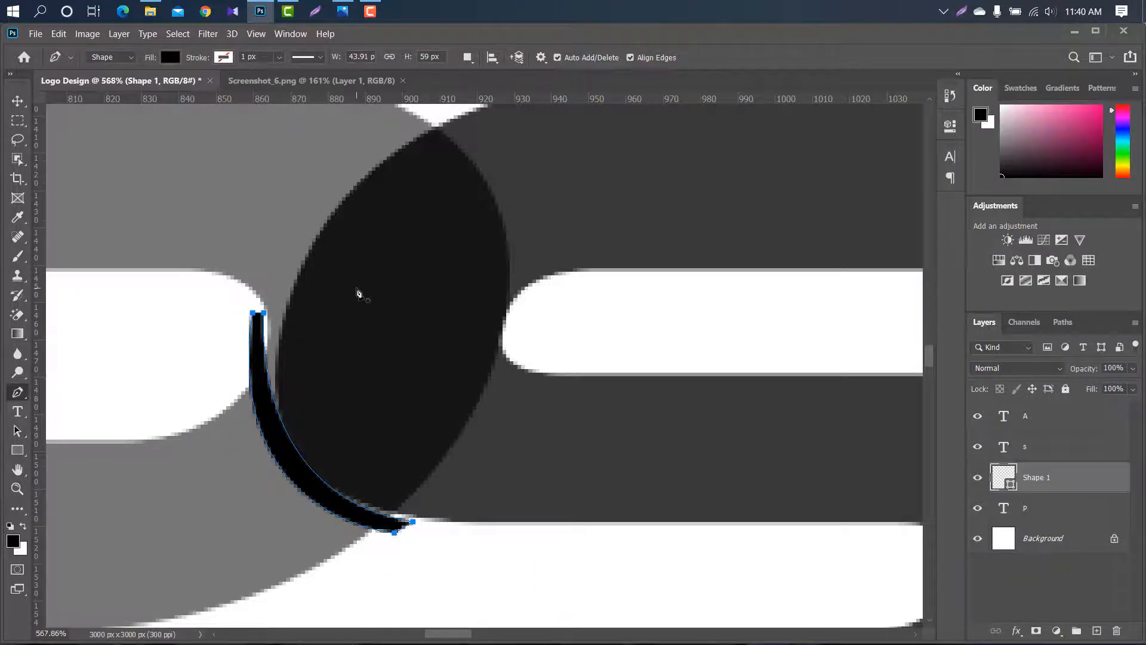
scroll(358, 293, "down", 5)
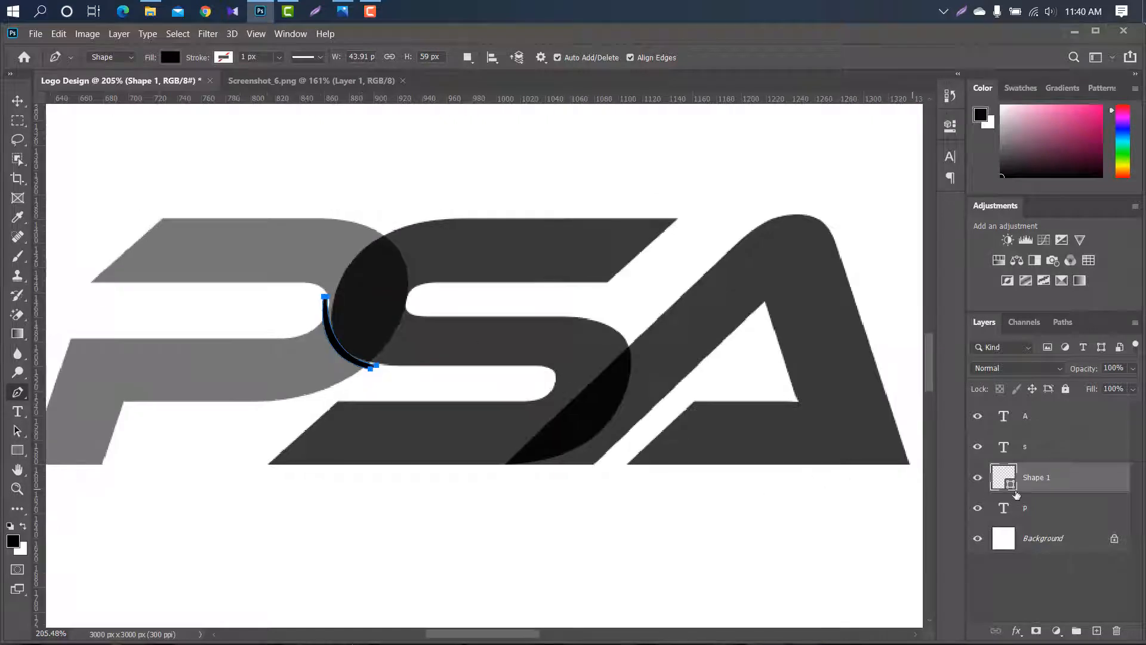
left_click(1013, 484, "ctrl")
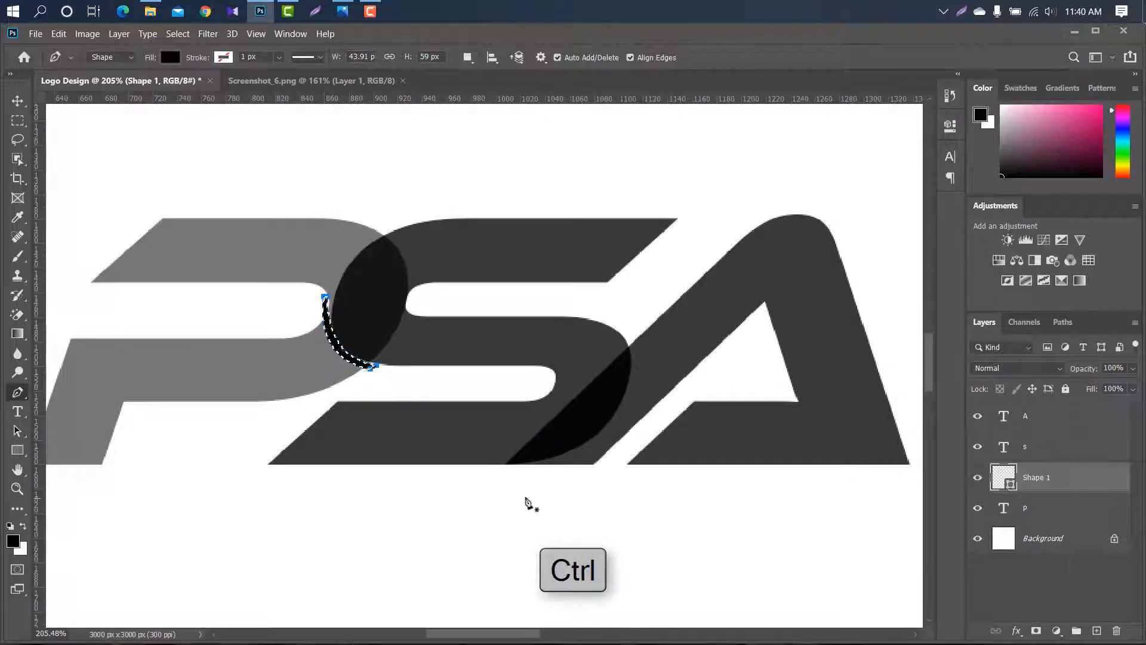
Step: Rasterize the P type layer and delete the selected crescent area from it
left_click(18, 101)
left_click(212, 361)
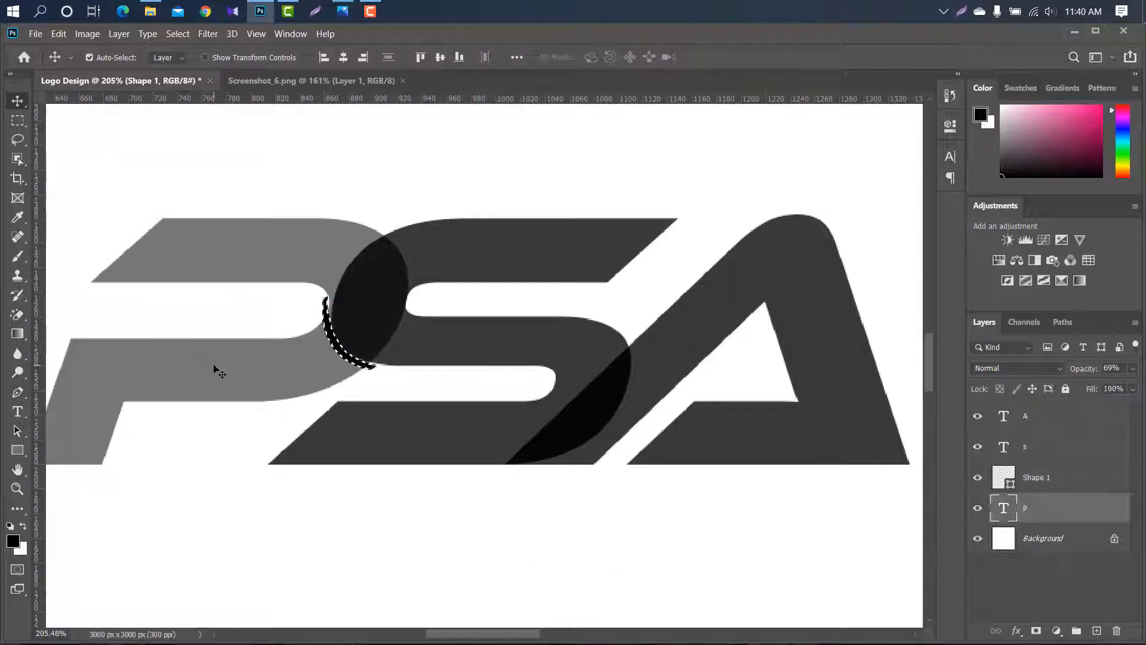
right_click(1065, 508)
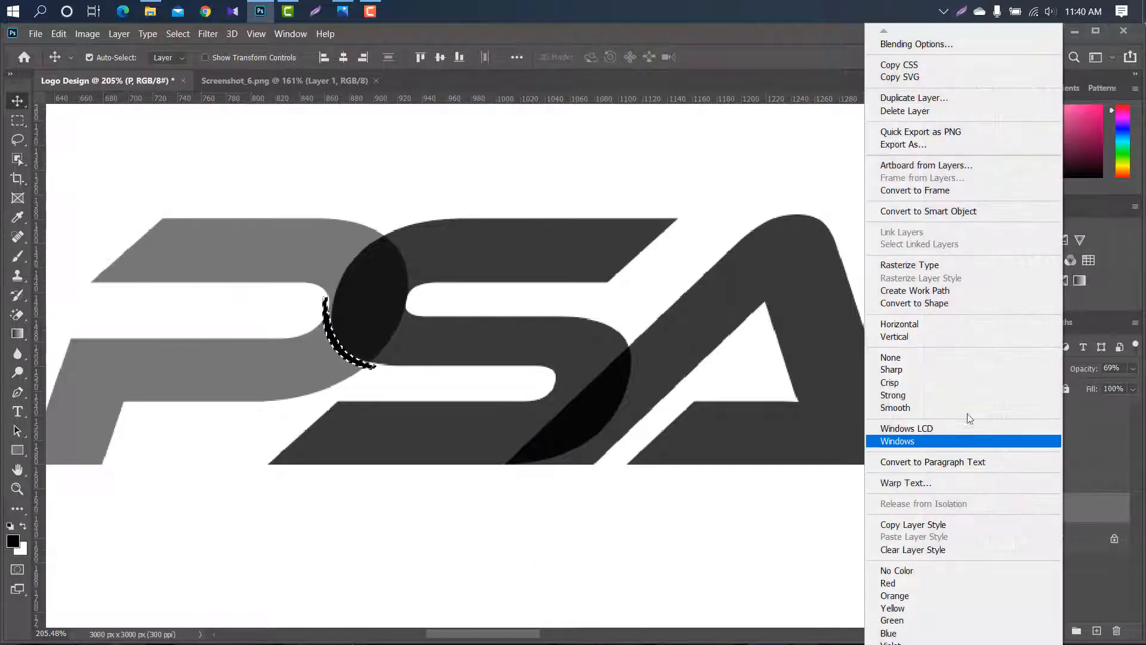
left_click(904, 265)
key("Delete")
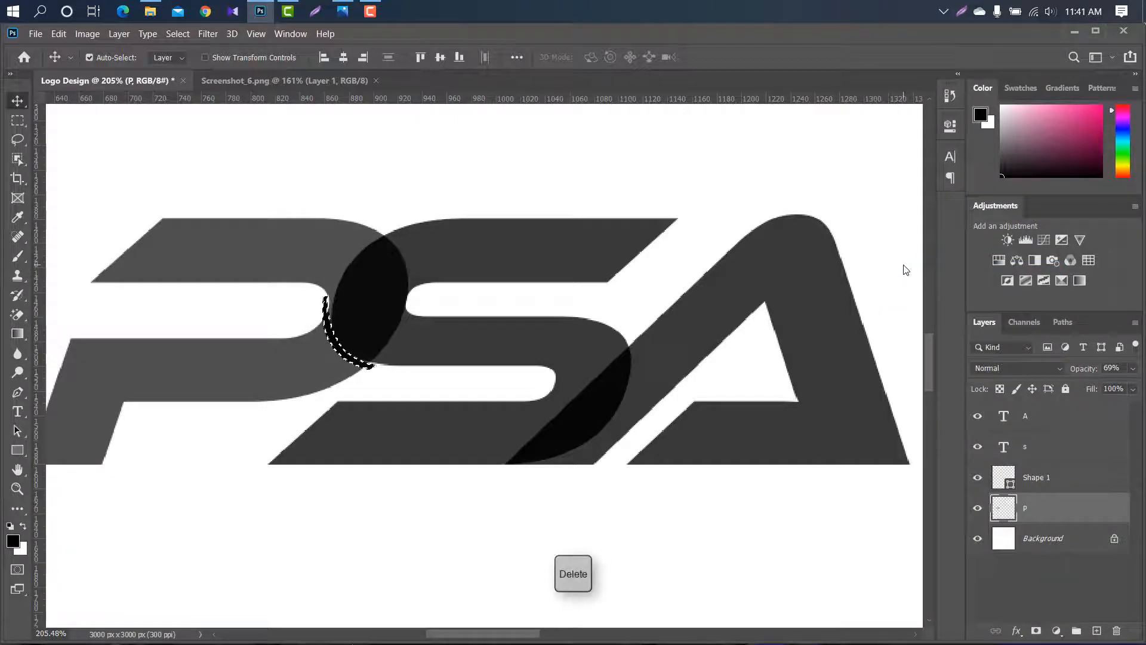
Step: Clear the selection, rotate Shape 1 to about -168.6°, and place it along the P's outer right curve over the S
left_click(1039, 478)
key("ctrl+d")
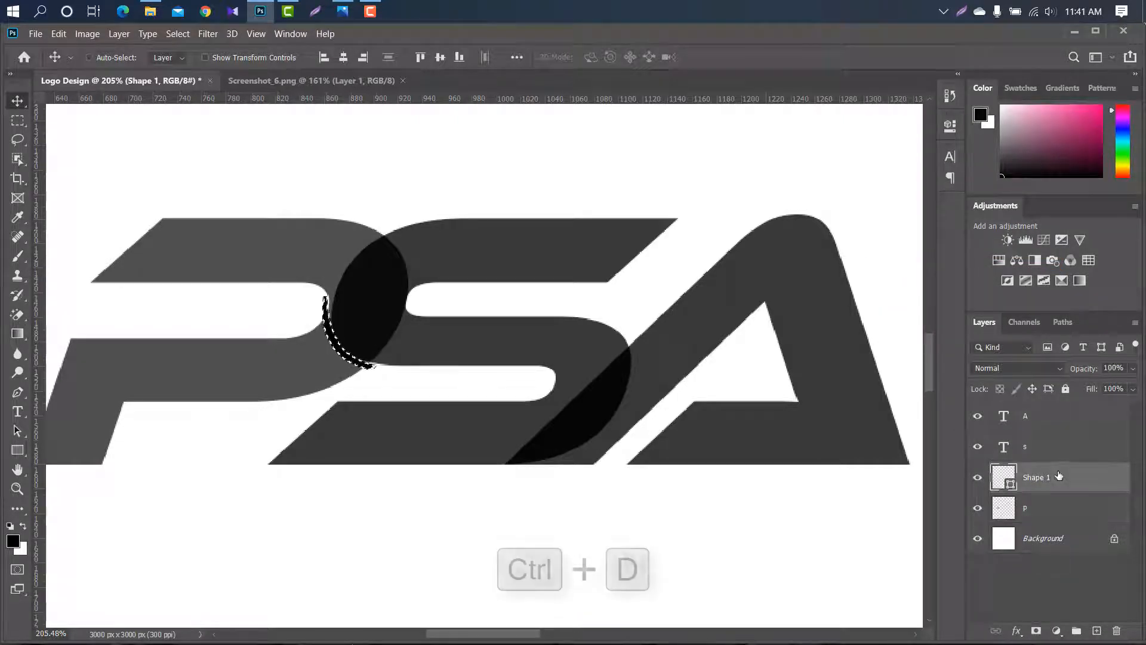
key("ctrl+t")
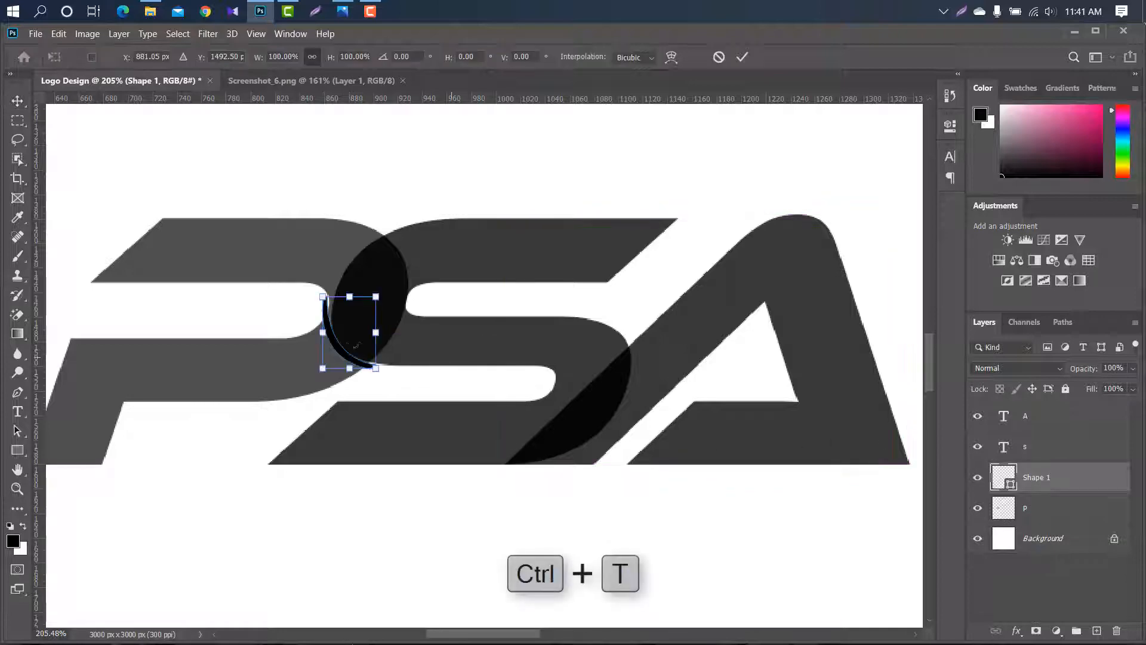
left_click_drag(346, 340, 399, 264)
left_click_drag(436, 184, 351, 391)
left_click_drag(414, 249, 407, 257)
scroll(406, 256, "up", 6)
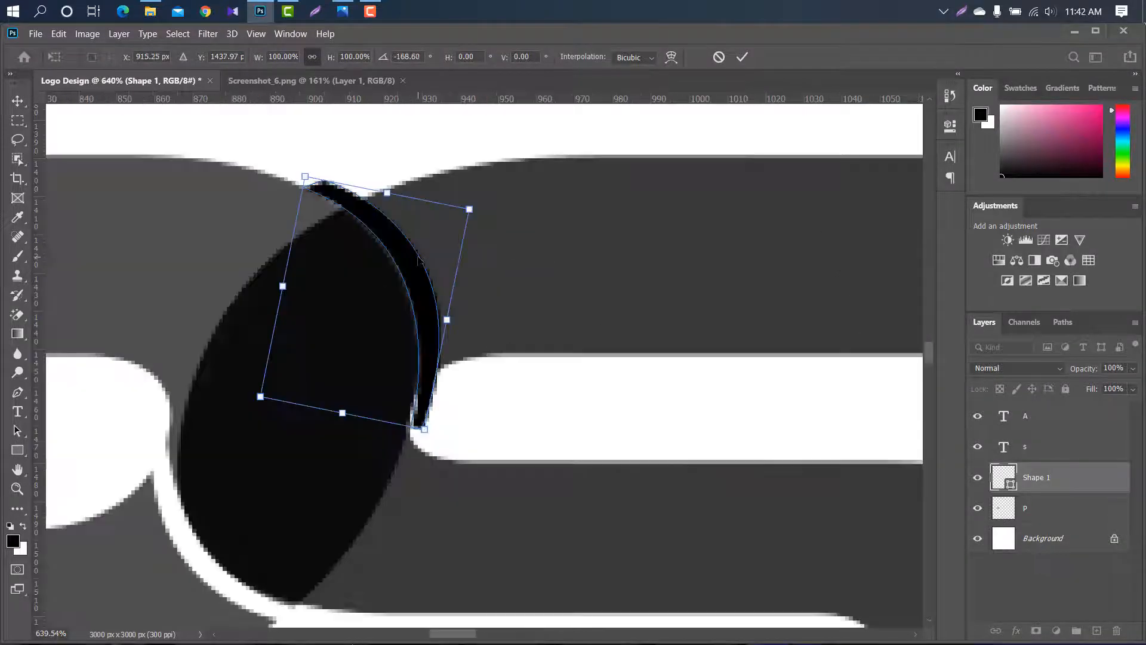
left_click(741, 58)
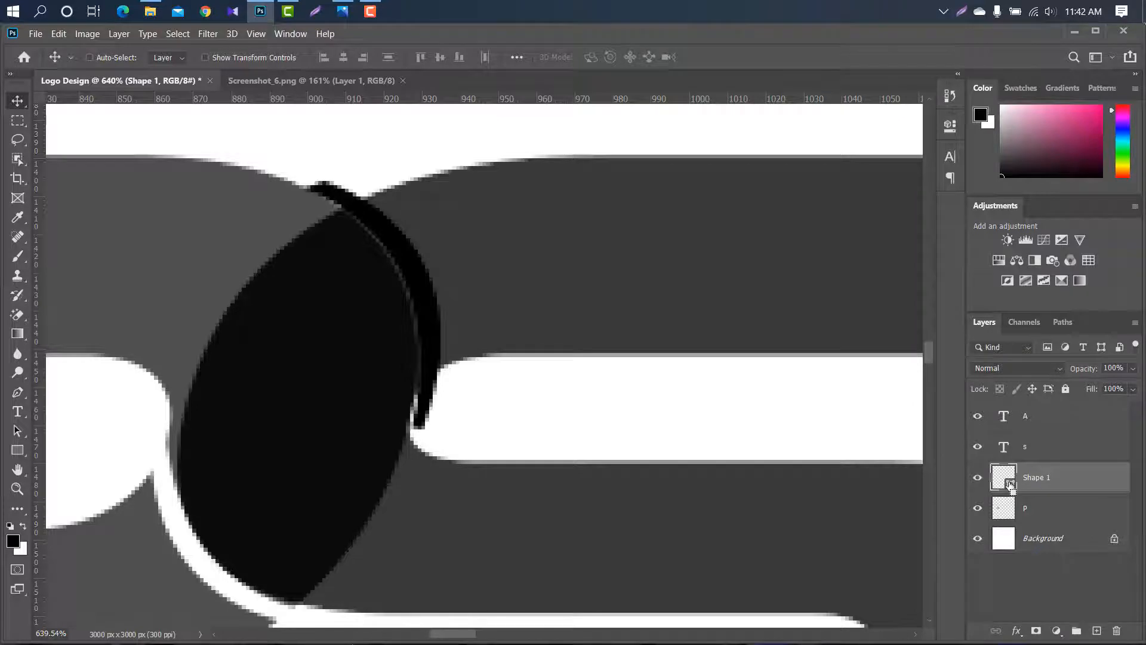
Step: Rasterize the S type layer, cut the crescent outline of Shape 1 out of it, and delete the Shape 1 layer
left_click(1010, 485, "ctrl")
left_click(621, 287, "ctrl")
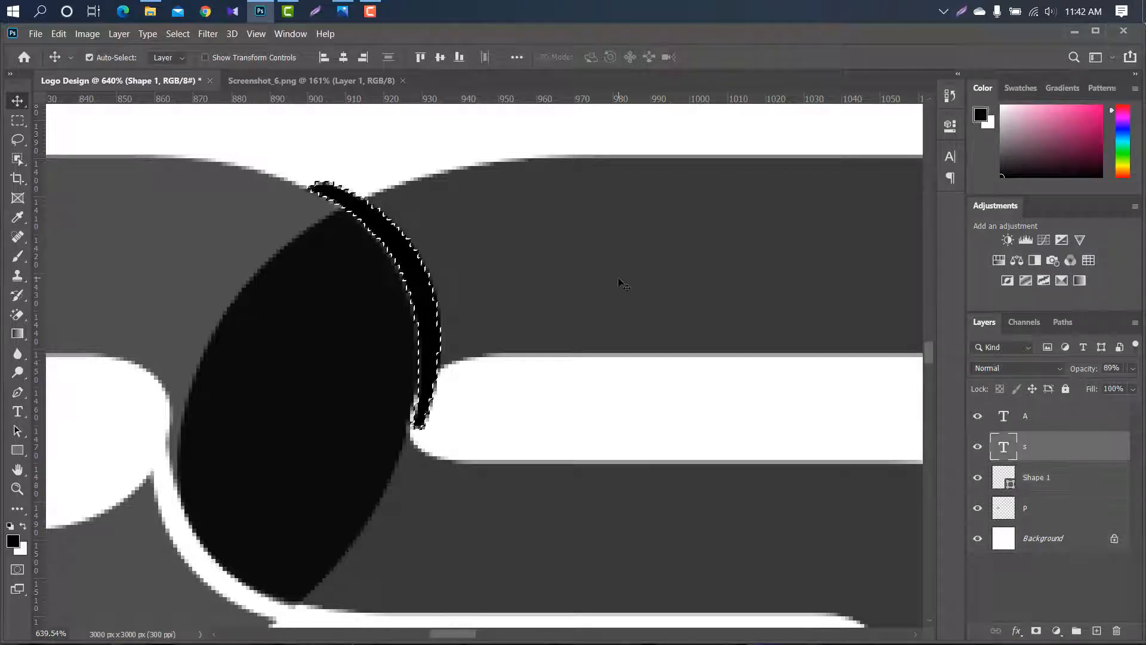
right_click(1066, 445)
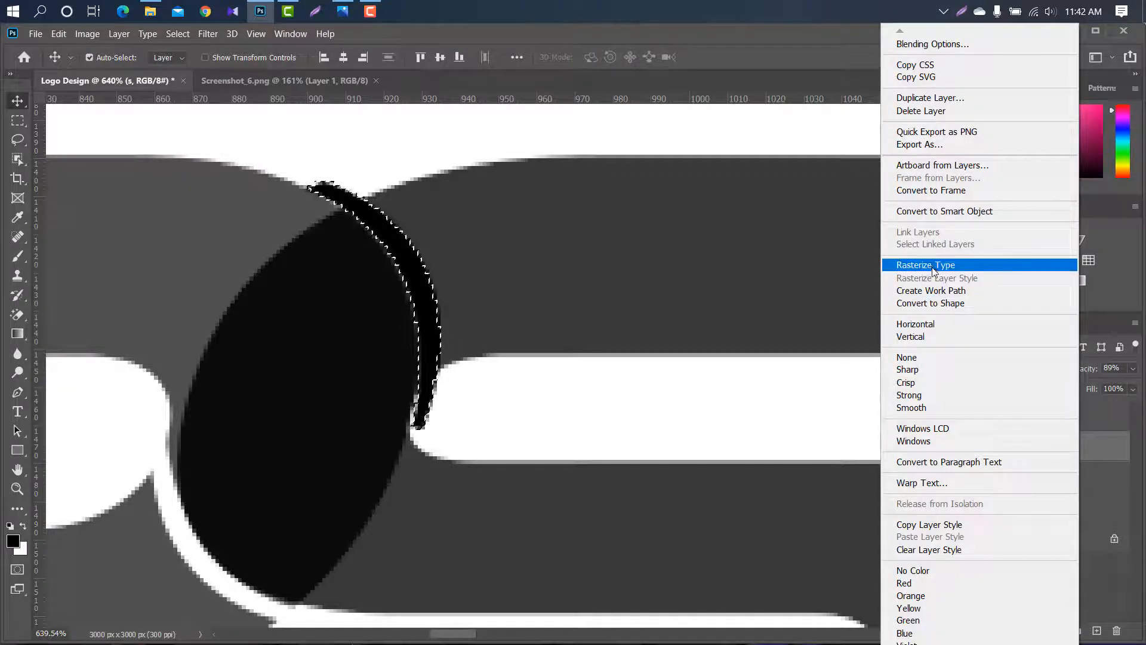
left_click(930, 263)
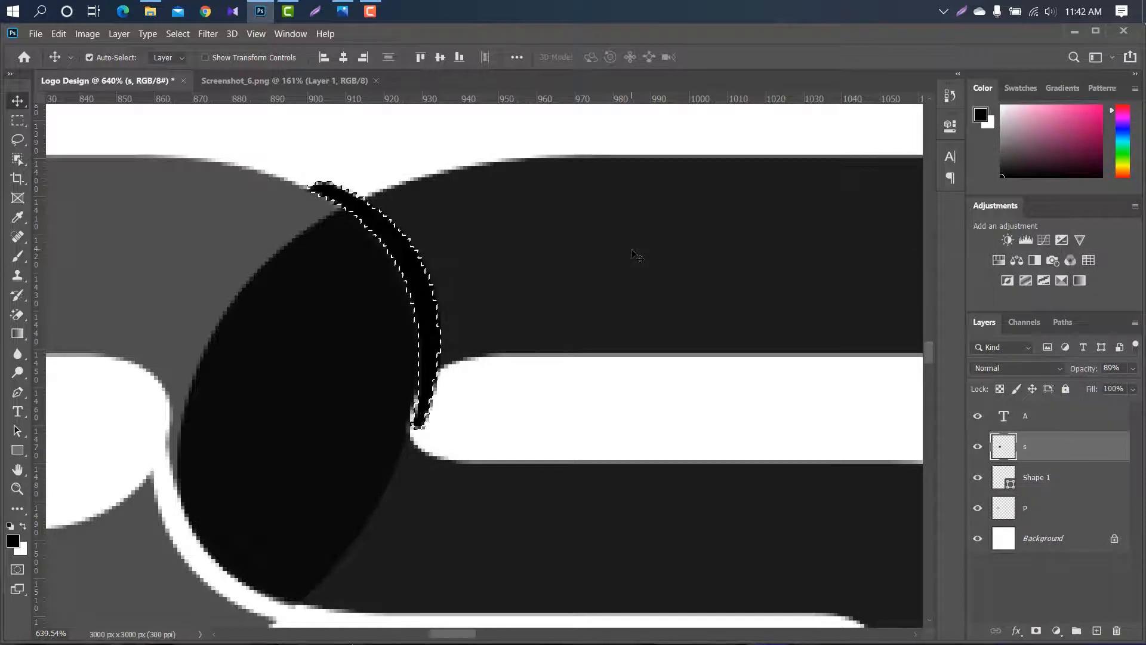
left_click_drag(1086, 485, 1115, 630)
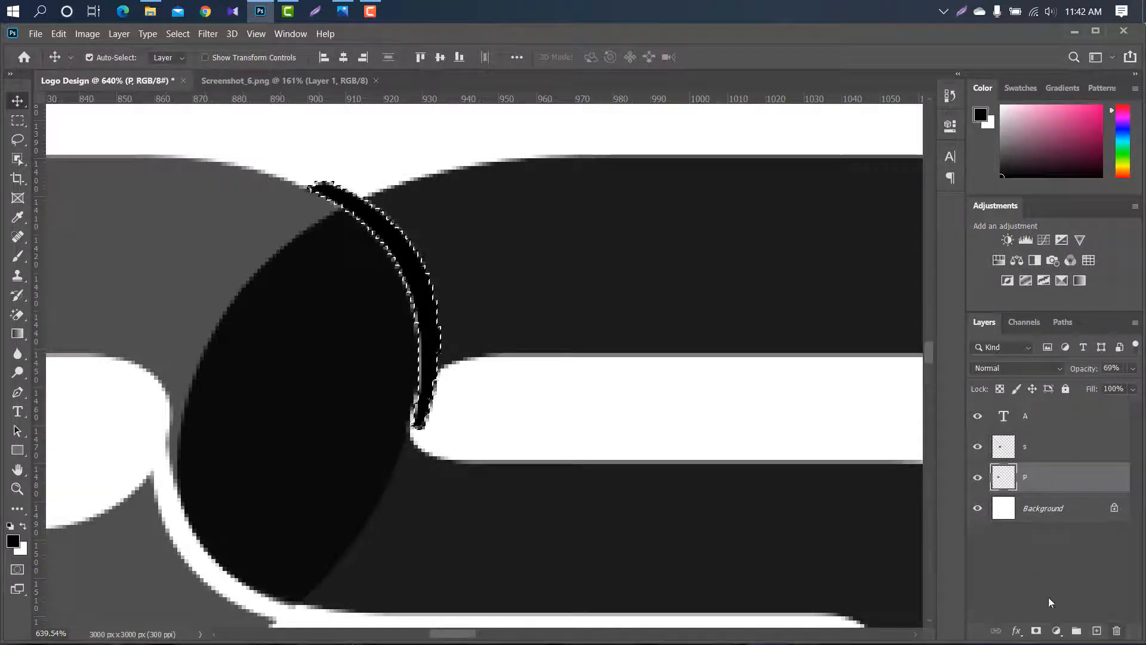
key("ctrl+d")
Step: Set the opacity of the P and S layers to 100%
scroll(469, 290, "down", 5)
scroll(468, 287, "down", 6)
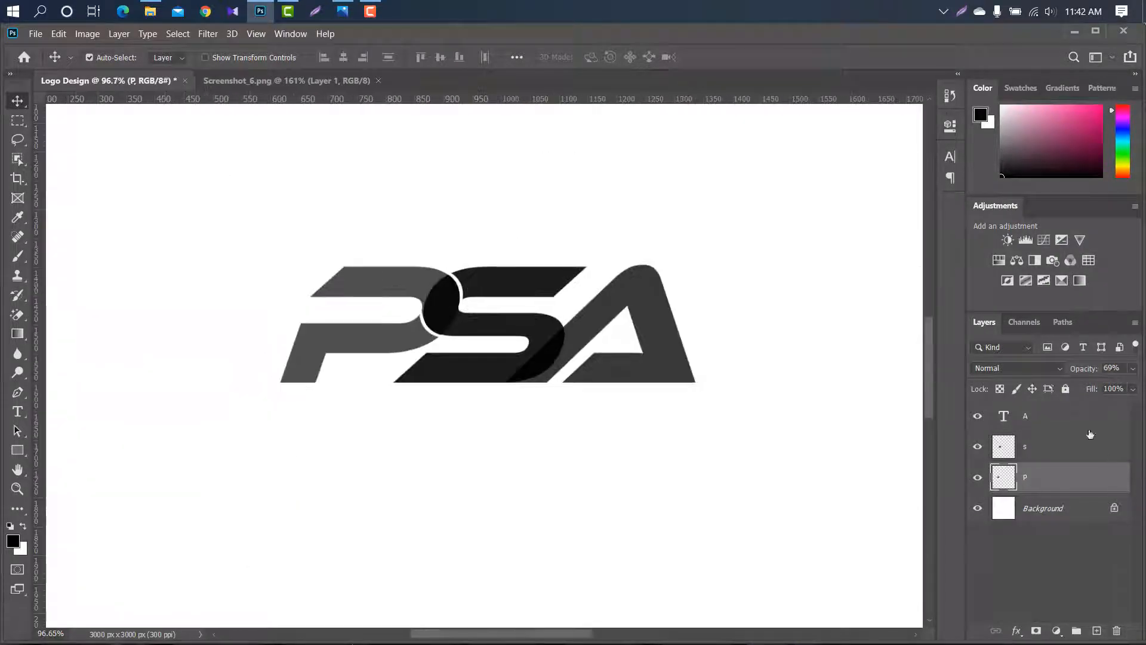
left_click_drag(1132, 366, 1144, 364)
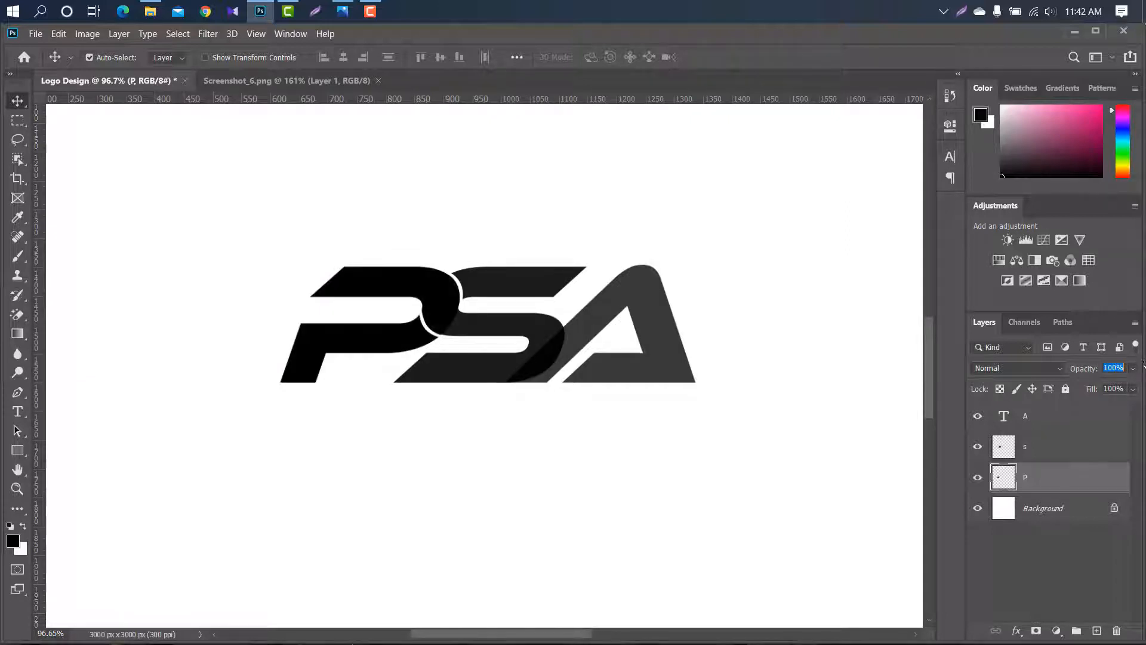
left_click(1065, 447)
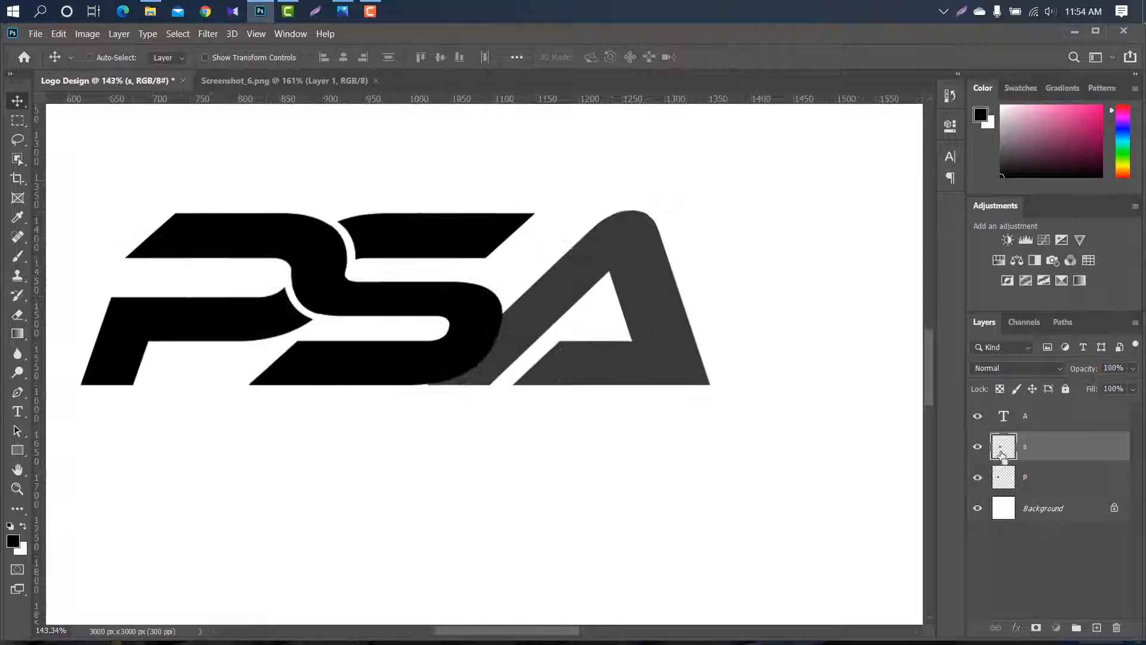
Step: Load the outline of the S layer as a selection and expand it by 7 pixels
left_click(1004, 446, "ctrl")
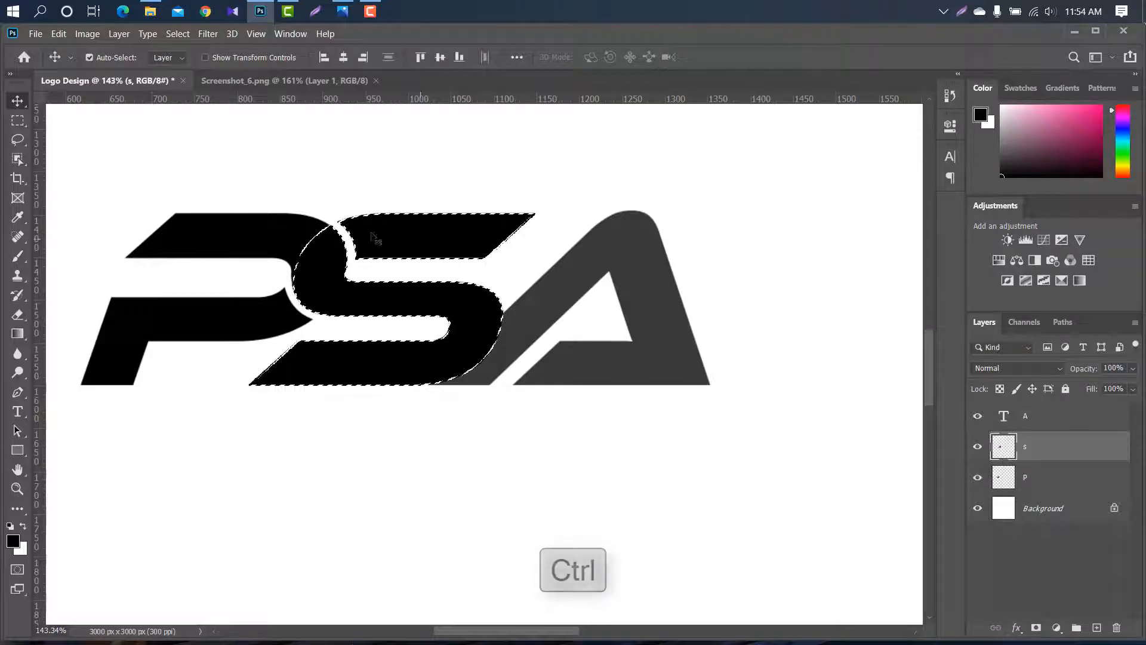
left_click(178, 34)
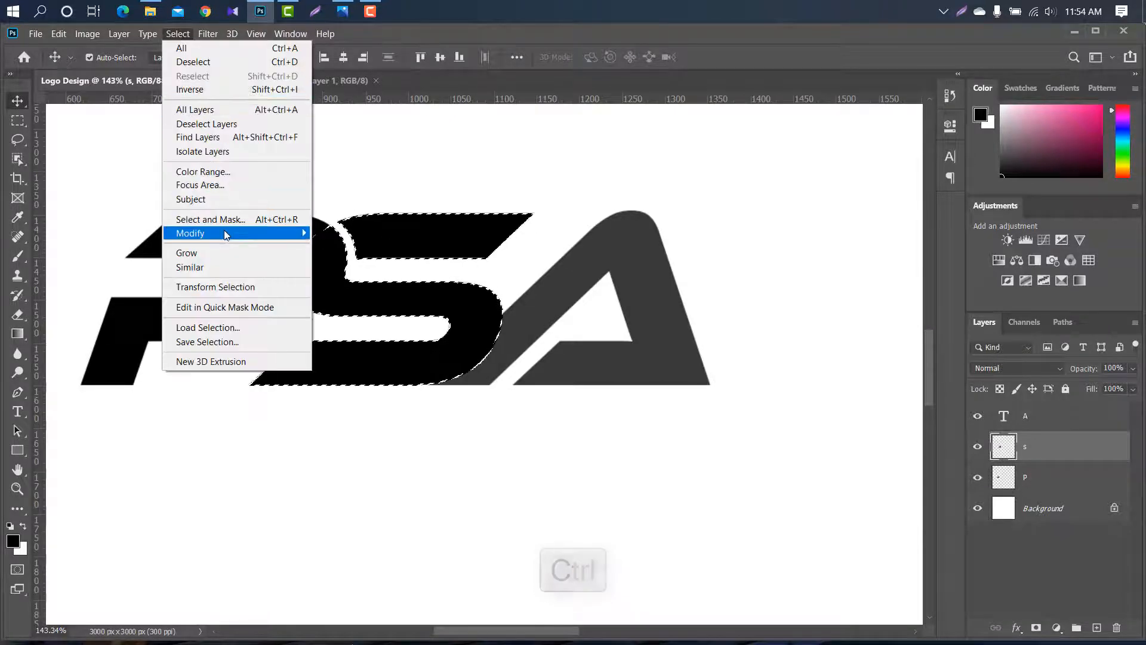
mouse_move(281, 233)
left_click(340, 261)
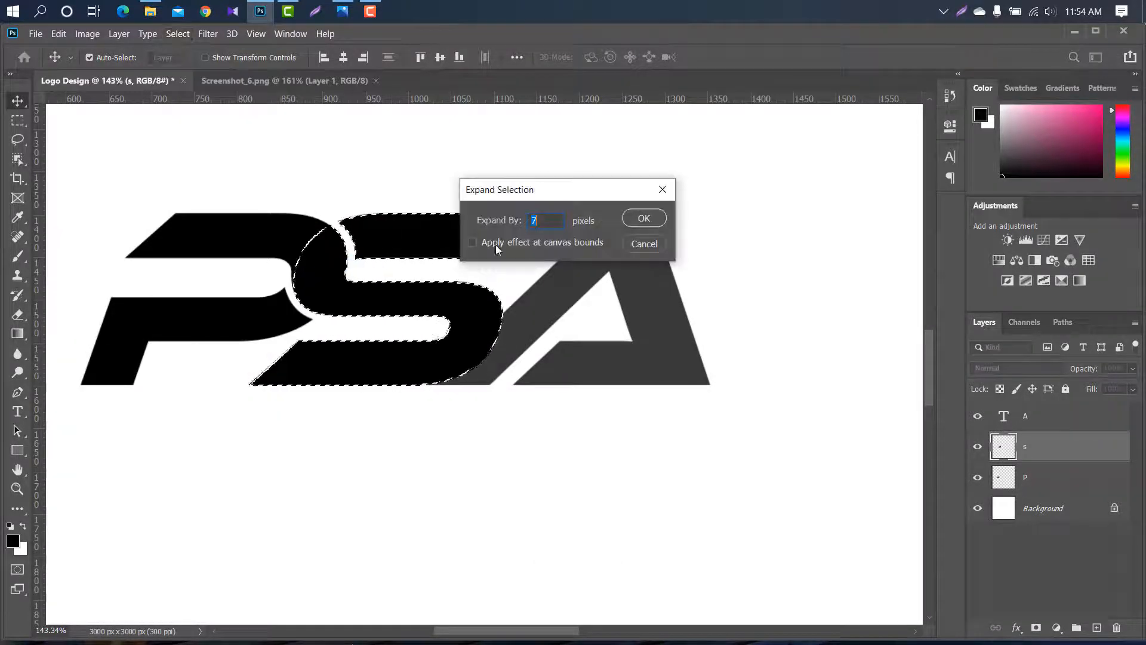
left_click(644, 218)
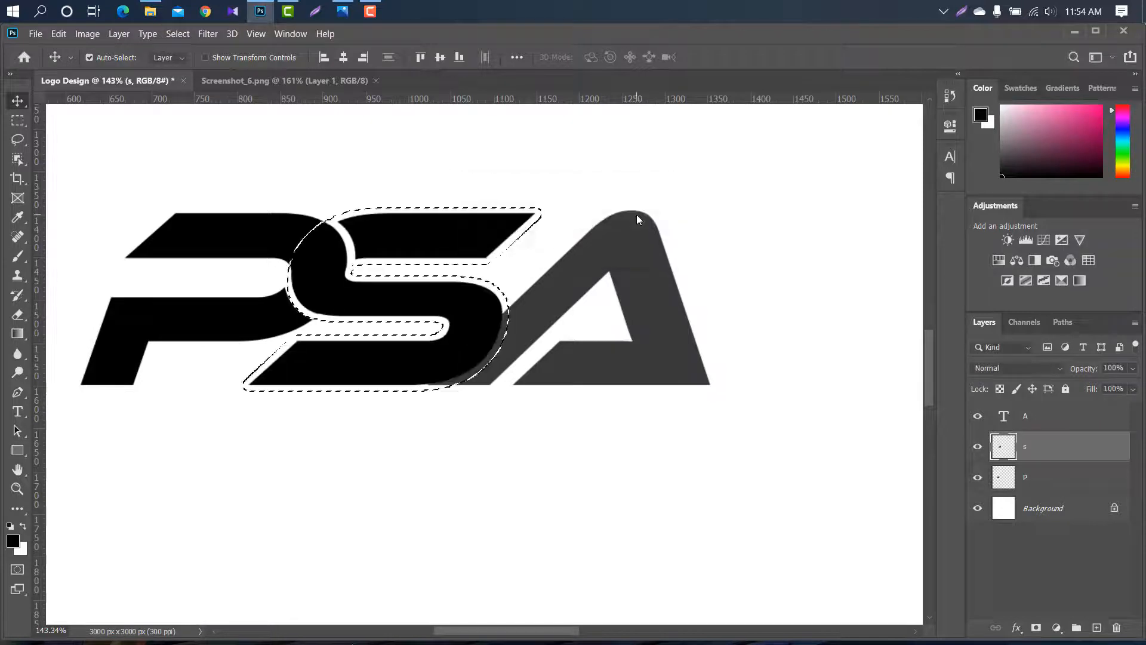
Step: Rasterize the A type layer, delete the expanded S selection from it, and clear the selection
left_click(977, 405)
right_click(1086, 416)
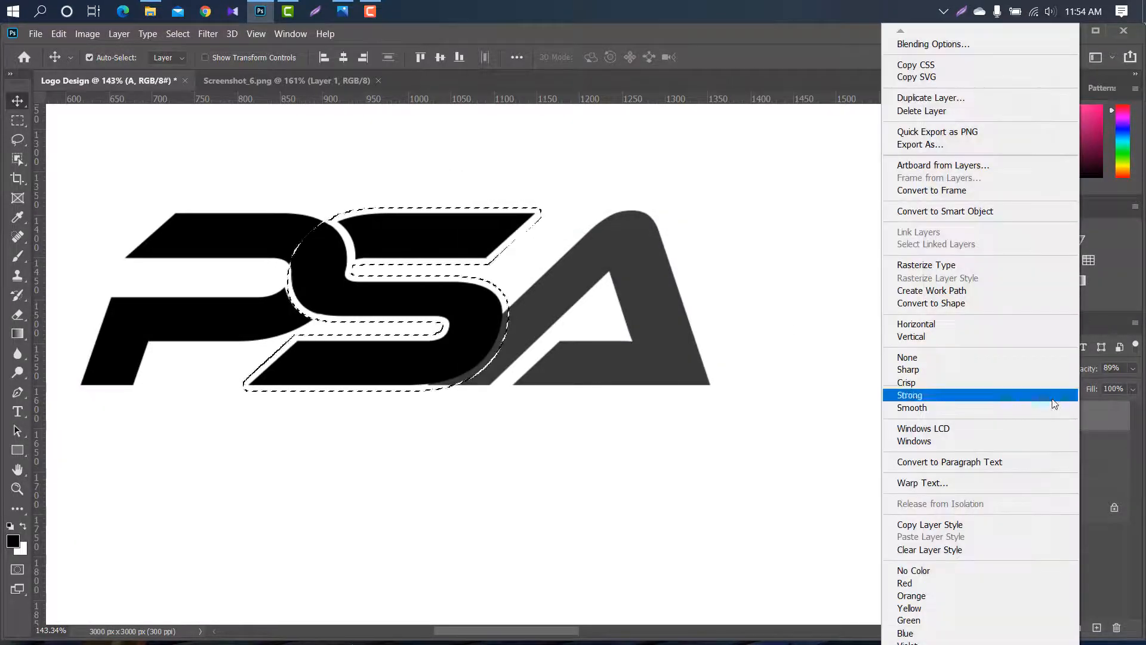
left_click(973, 265)
key("Delete")
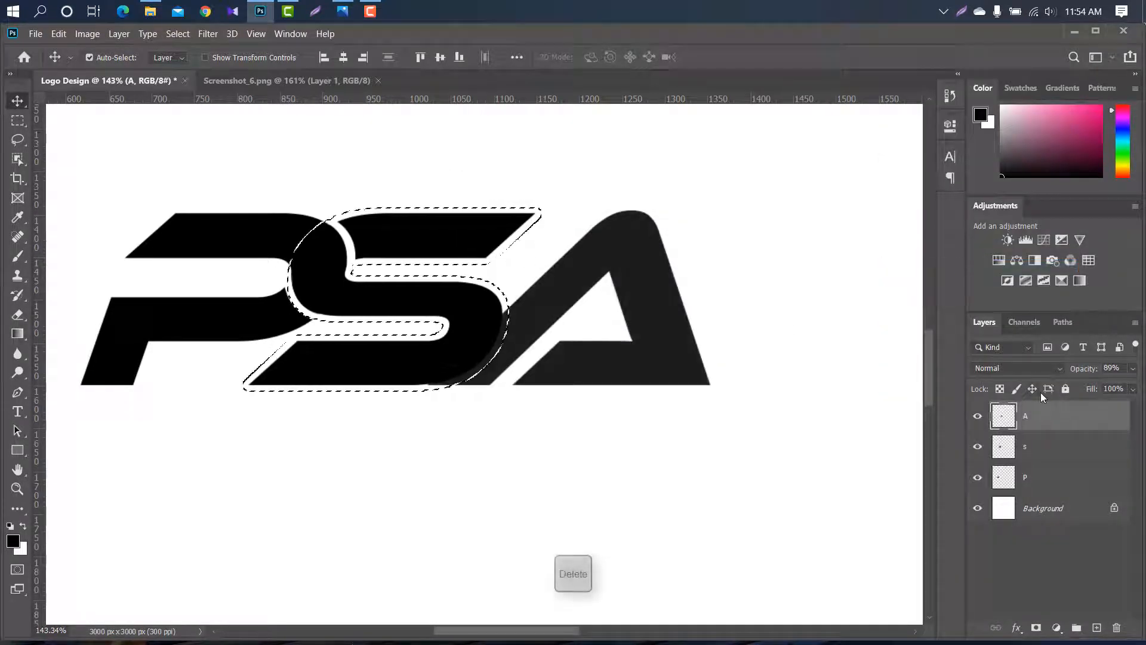
key("ctrl+d")
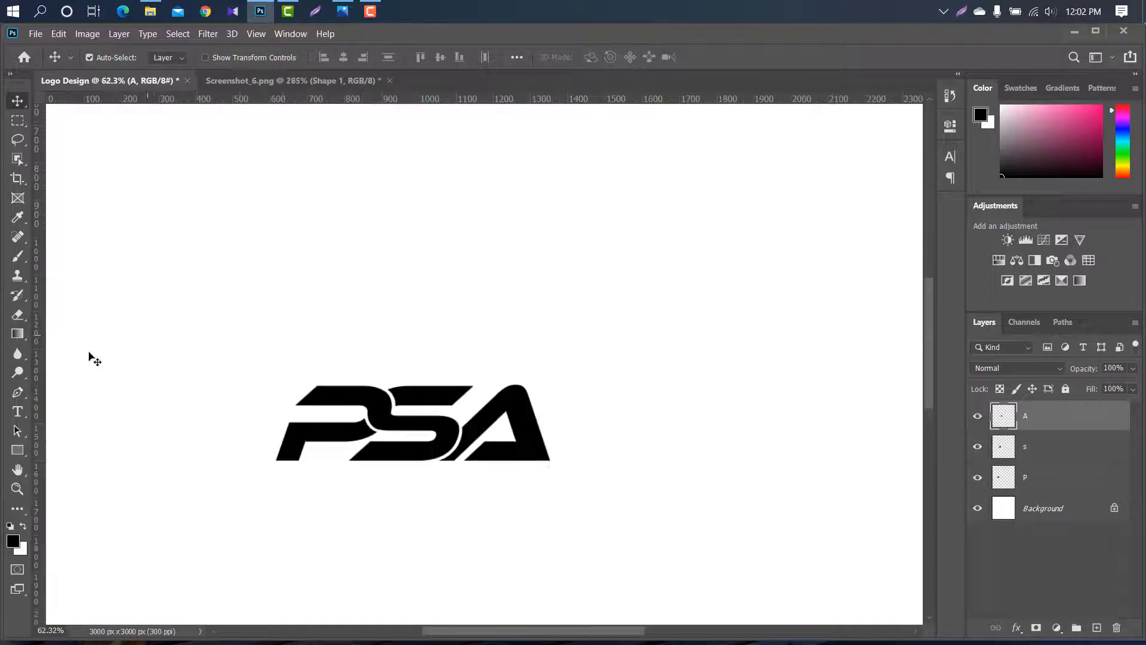
Step: With the Pen tool, draw a curved, tapering roofline shape about 436 × 99 px right of the A and shift it slightly down
left_click(16, 392)
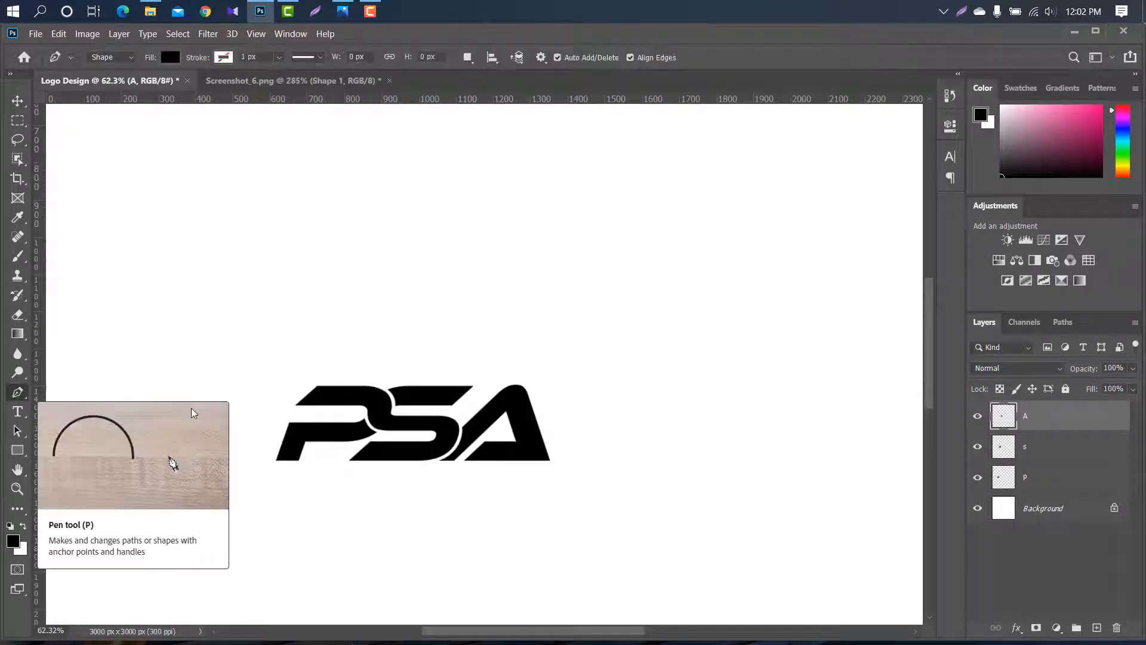
left_click(546, 422)
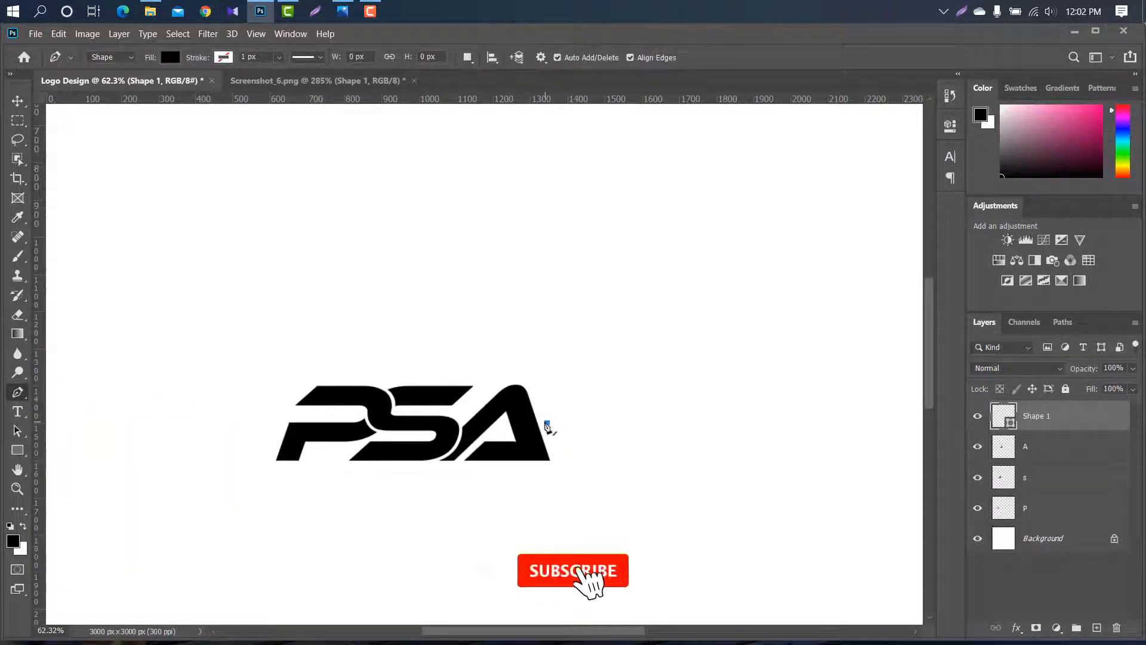
left_click_drag(575, 387, 594, 375)
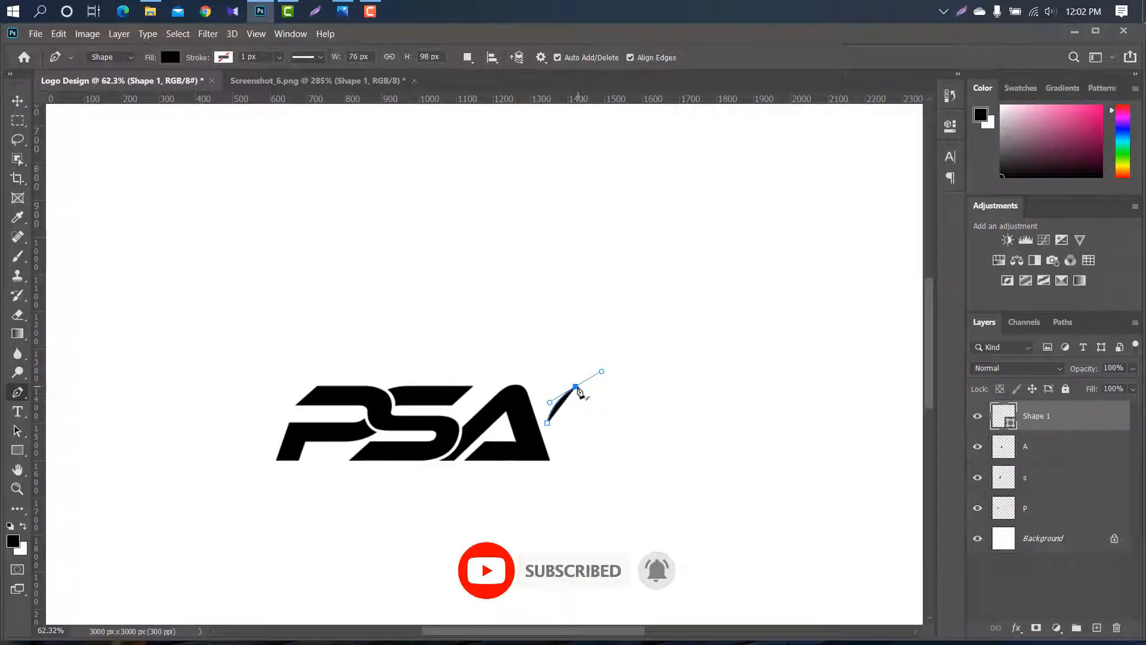
left_click(575, 387, "alt")
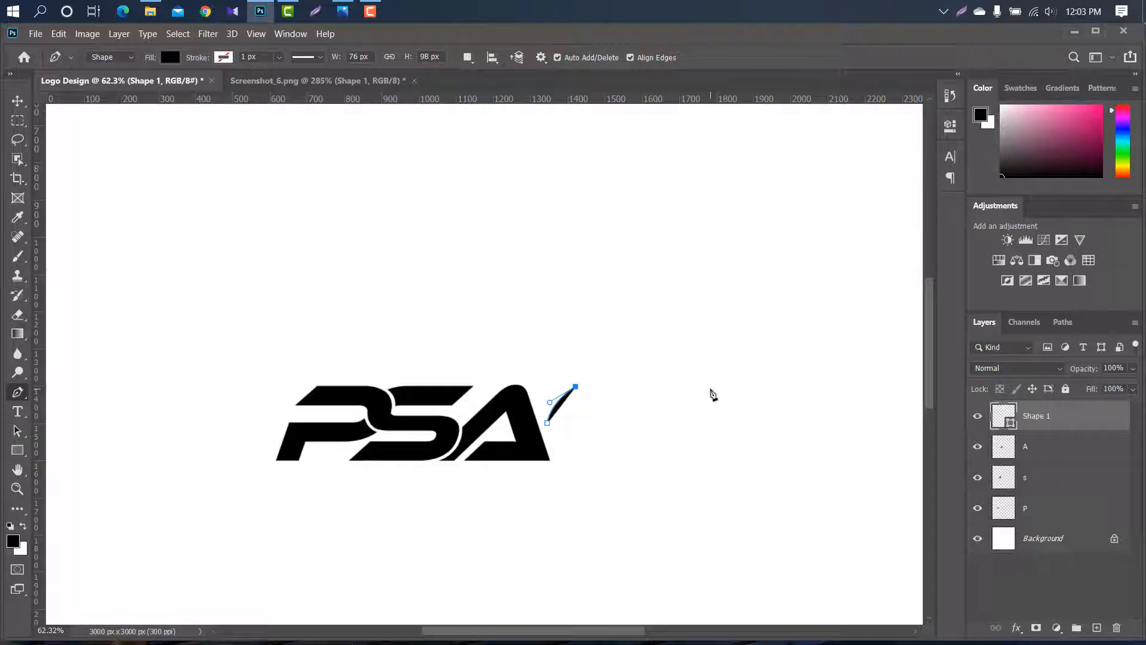
left_click(710, 389)
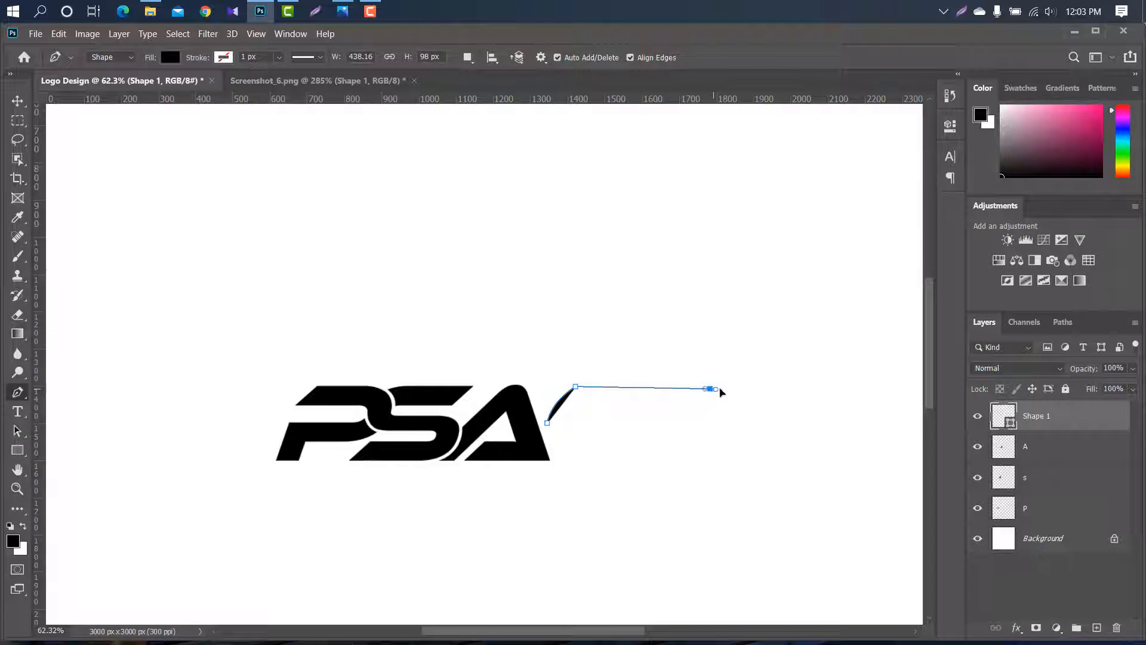
left_click_drag(739, 393, 783, 399)
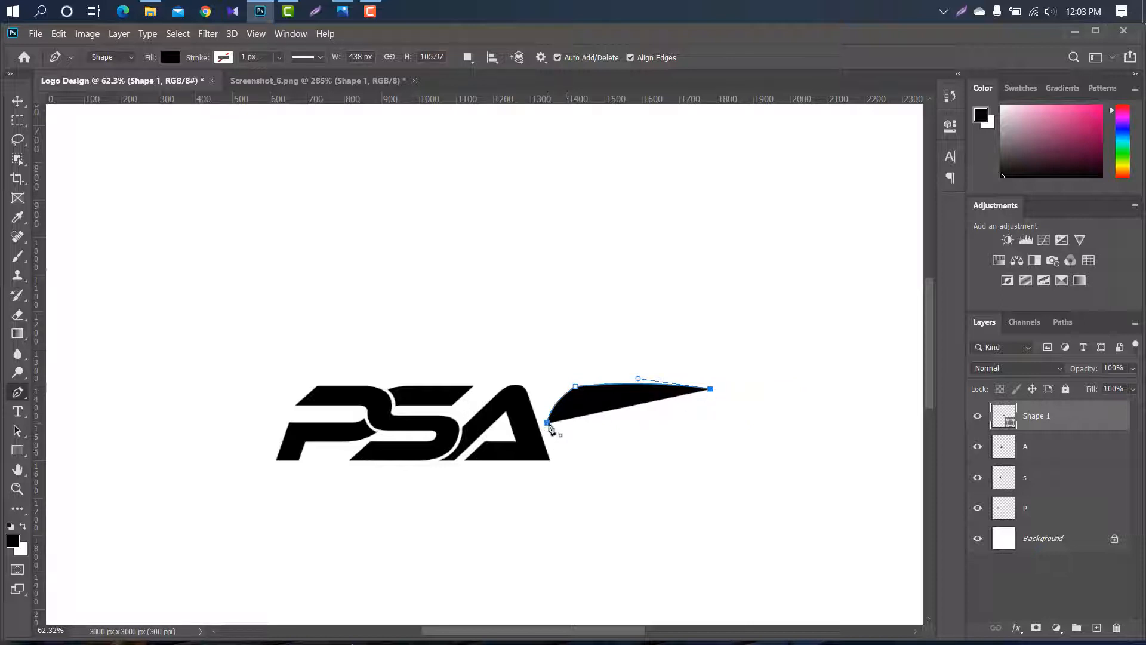
left_click_drag(547, 422, 512, 464)
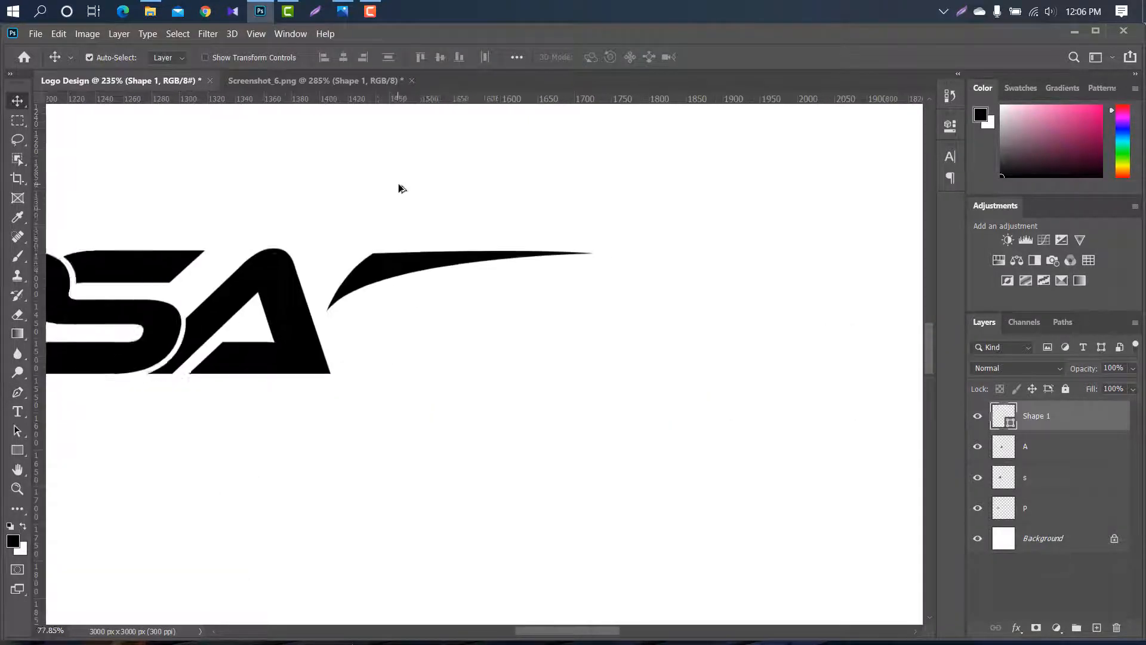
scroll(383, 245, "up", 5)
left_click_drag(383, 230, 382, 242)
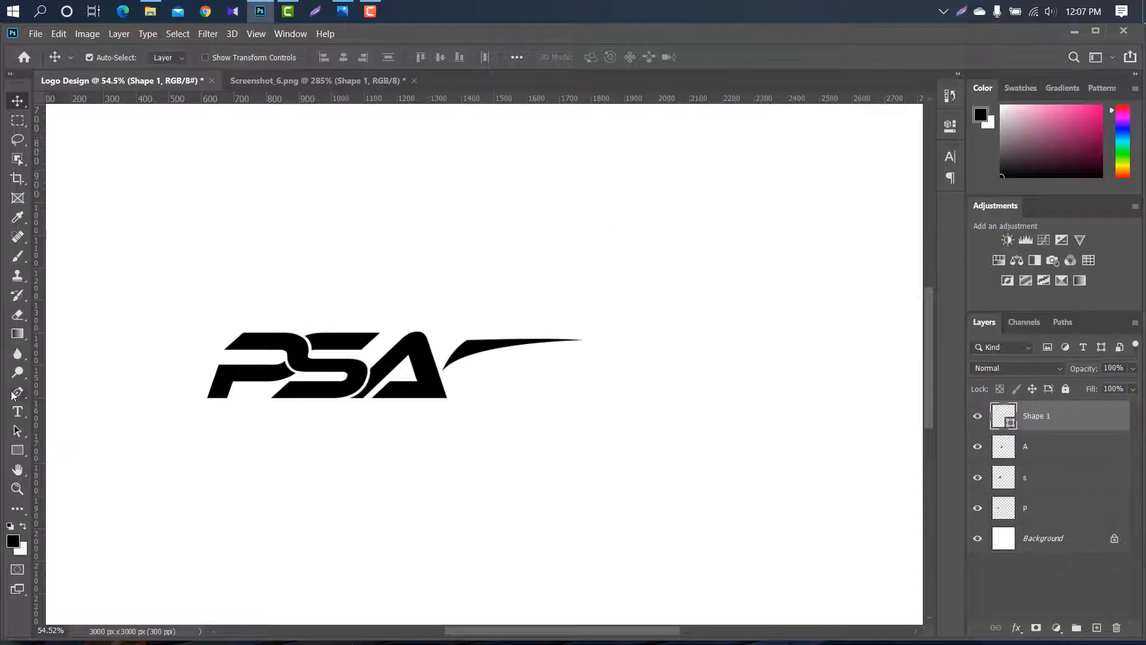
Step: With the Pen tool, draw a thin curved sliver about 335 × 11 px just above the roofline shape's upper edge
left_click(18, 392)
scroll(478, 334, "up", 5)
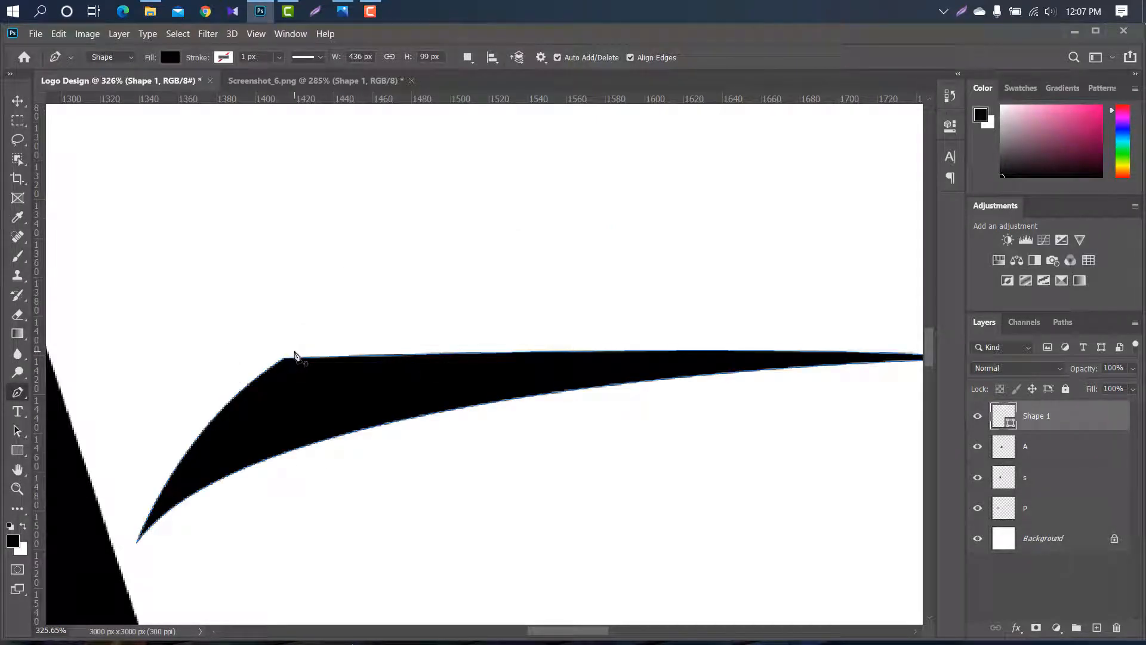
left_click(294, 356)
scroll(504, 302, "down", 2)
scroll(735, 332, "up", 2)
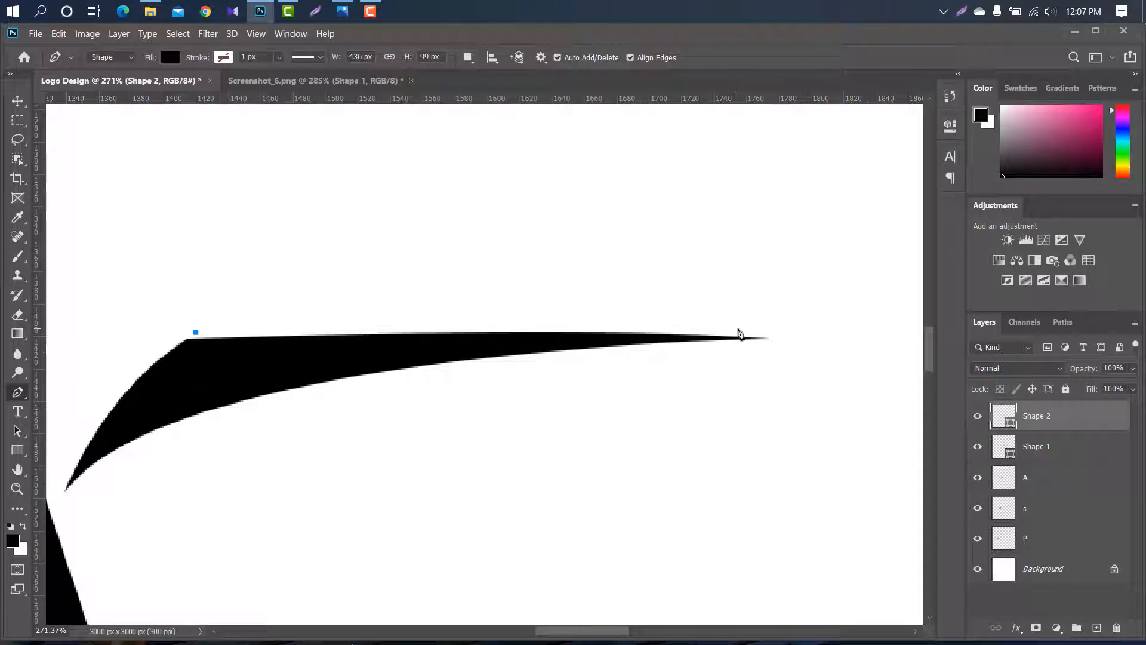
left_click(738, 330)
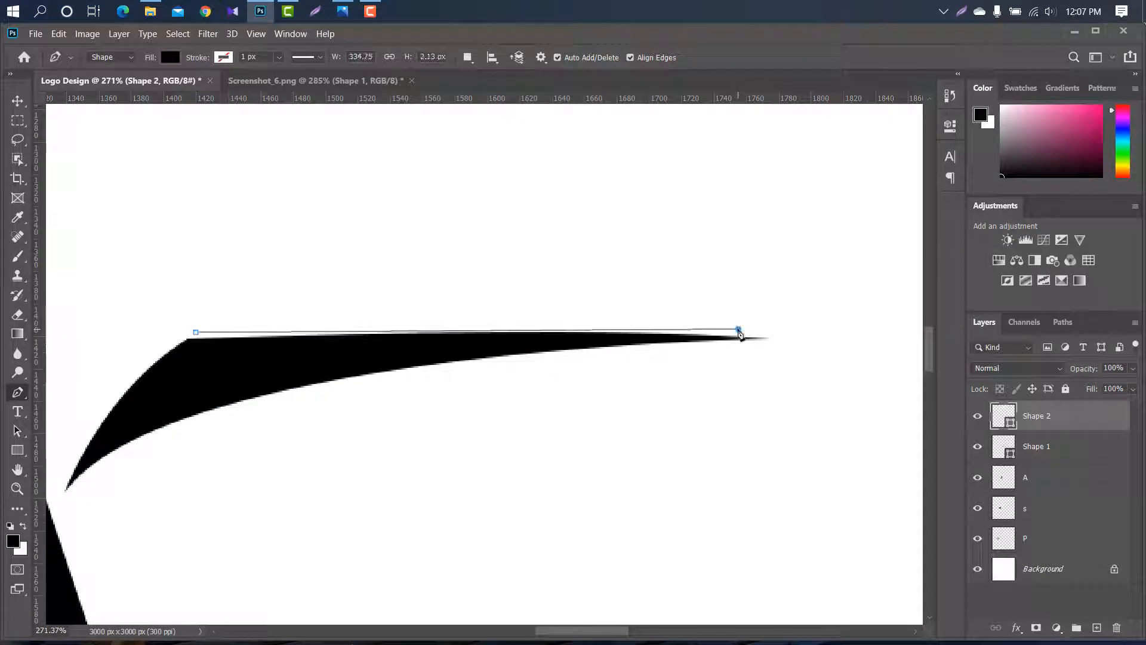
left_click_drag(744, 336, 870, 338)
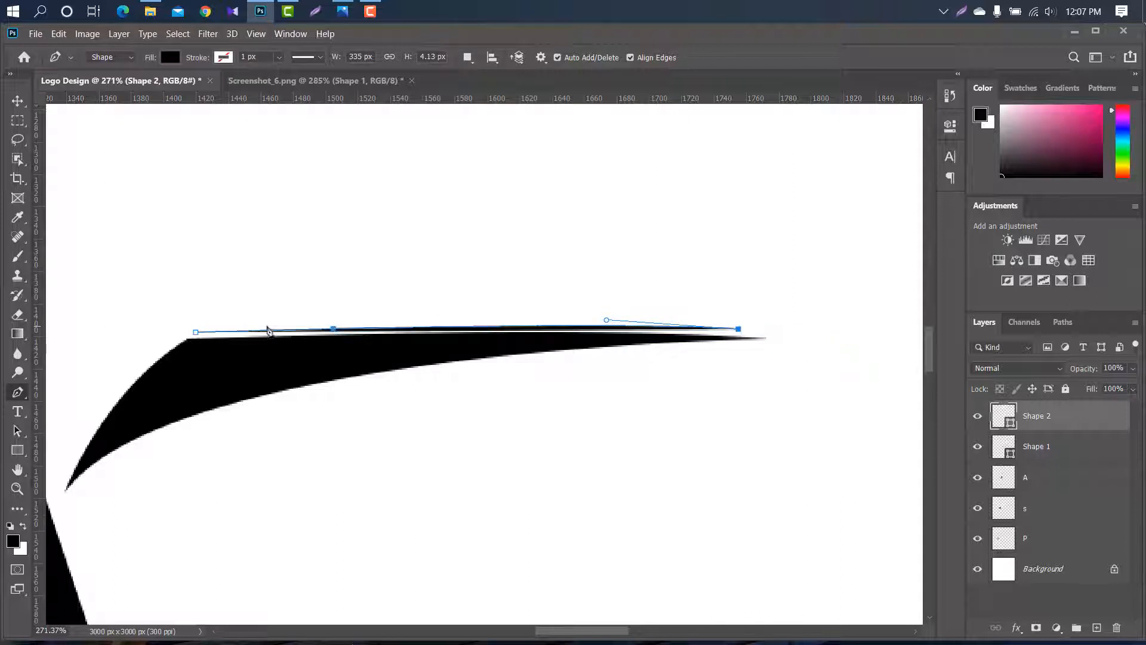
left_click_drag(197, 333, 70, 372)
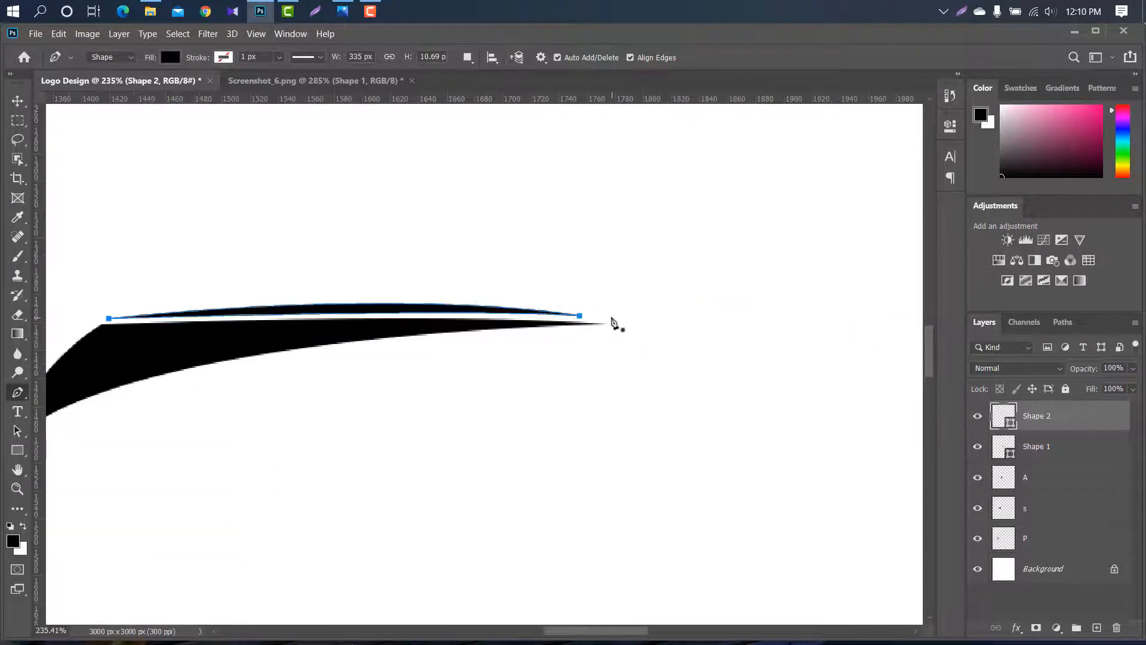
Step: Add a horizontal guide at the roofline's lower tip and draw a thin sliver about 47 × 100 px from its far end to the guide
left_click(612, 317)
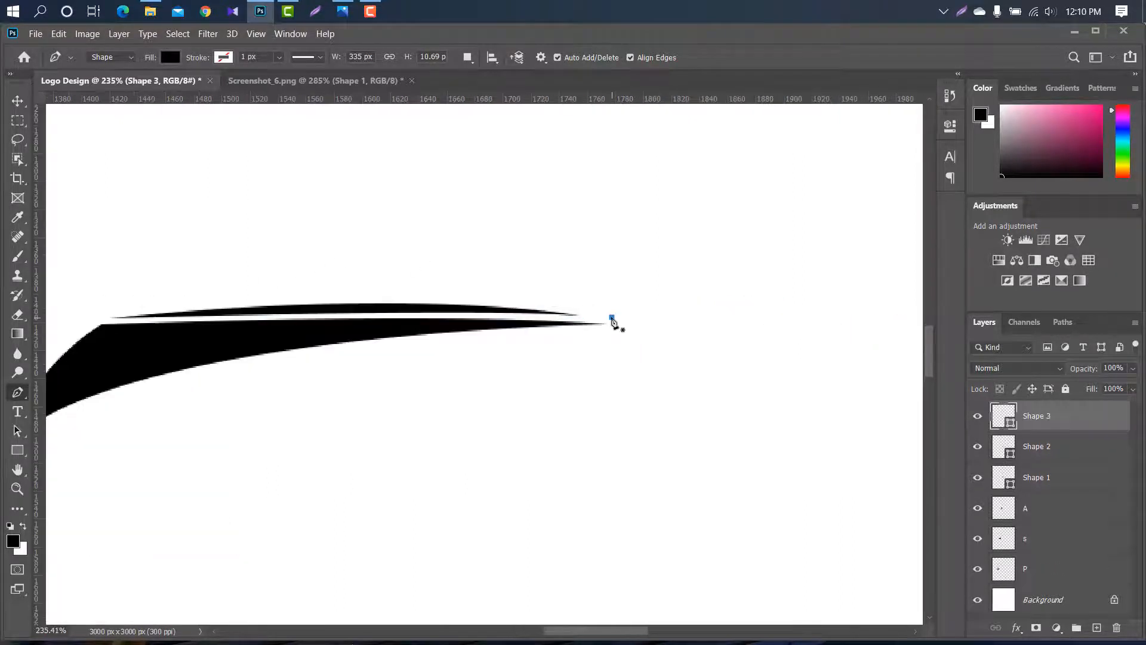
scroll(614, 323, "down", 3)
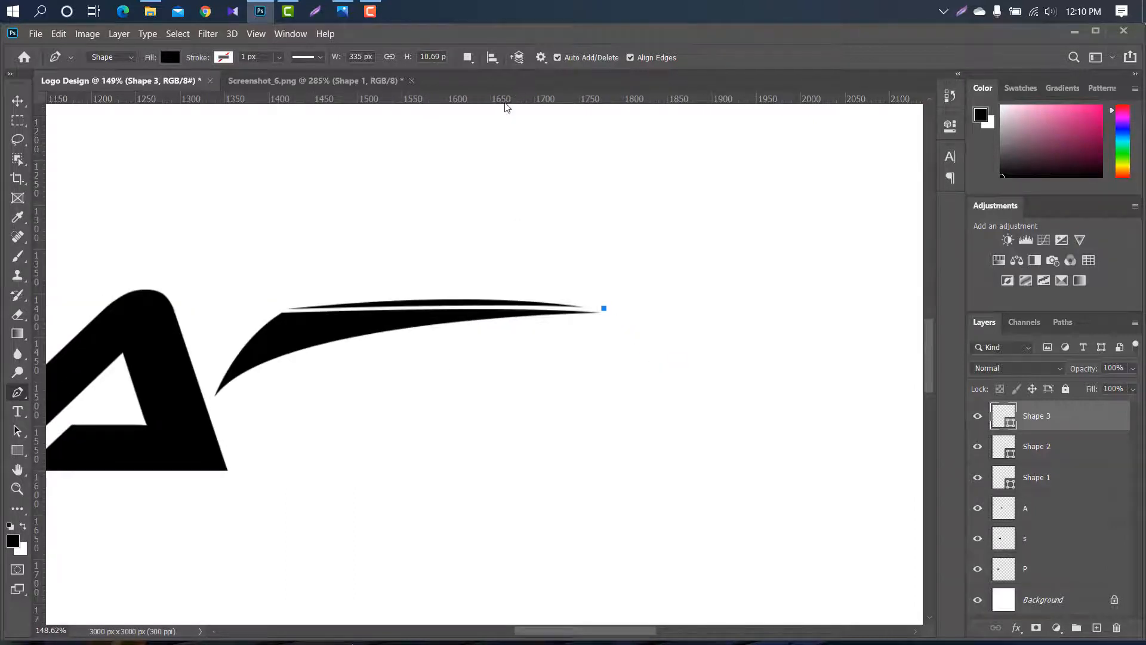
left_click_drag(504, 102, 527, 395)
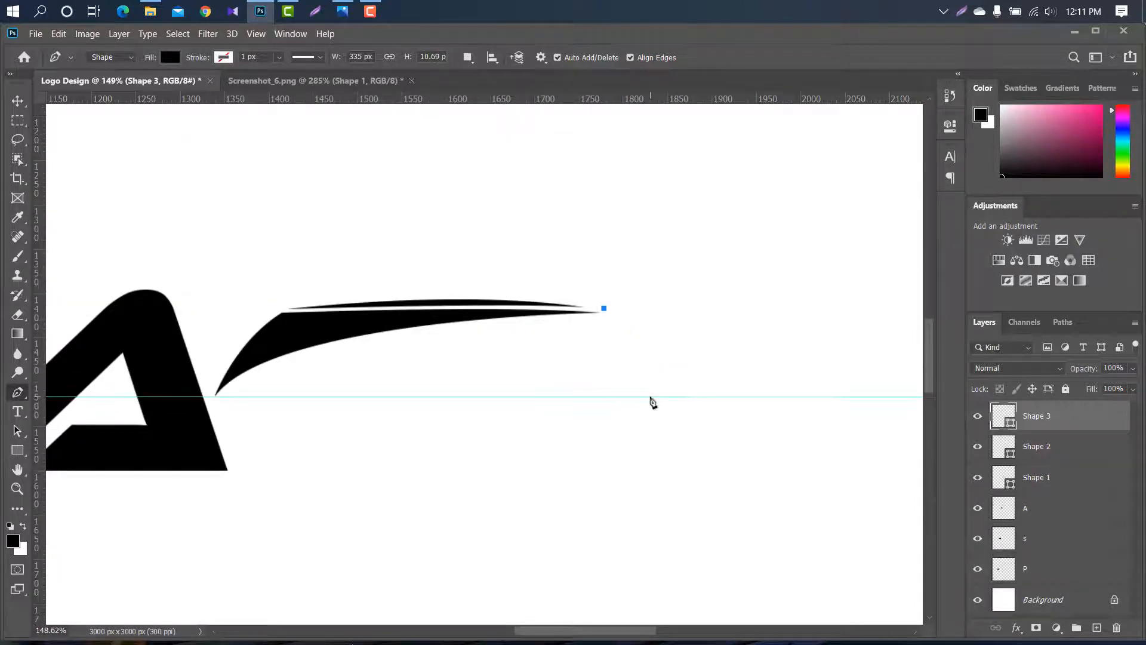
left_click_drag(604, 308, 571, 260)
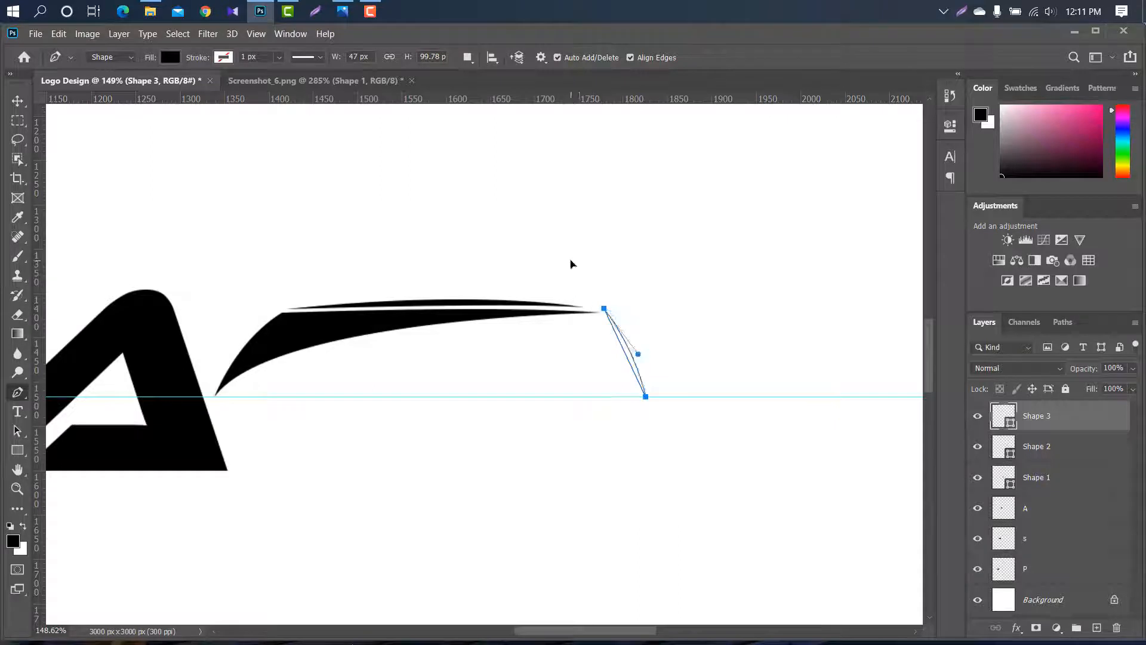
Step: Rotate Shape 3 to about -12.35°, scale it to about 109.18%, and place it sloping down from the roofline's pointed end
key("v")
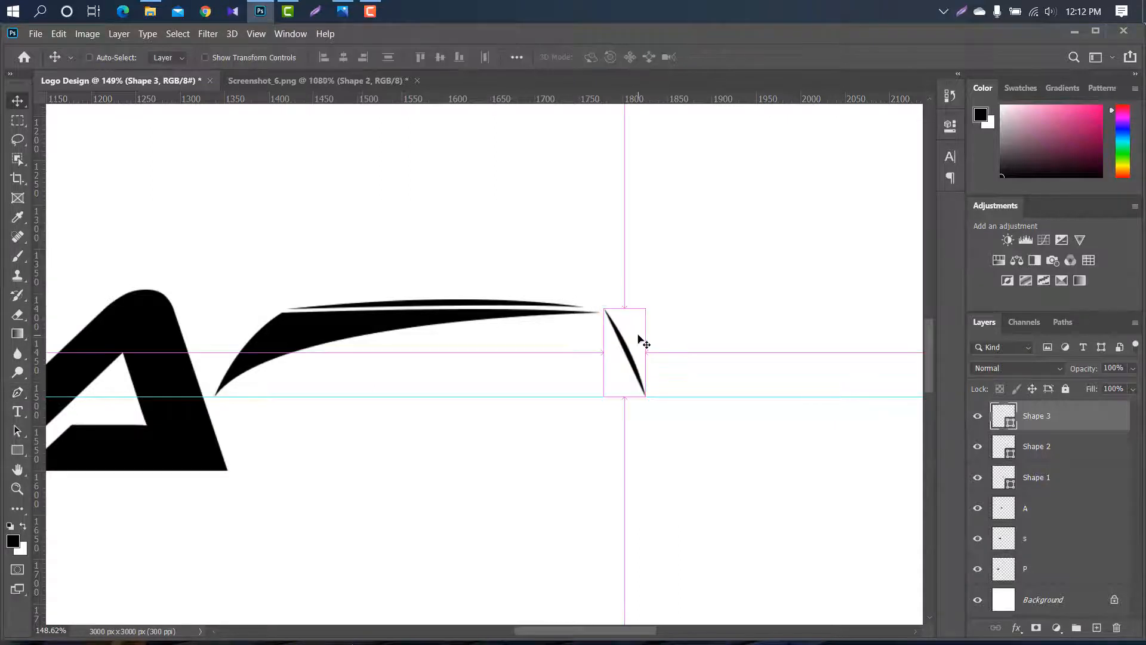
key("ctrl+t")
left_click_drag(668, 292, 649, 282)
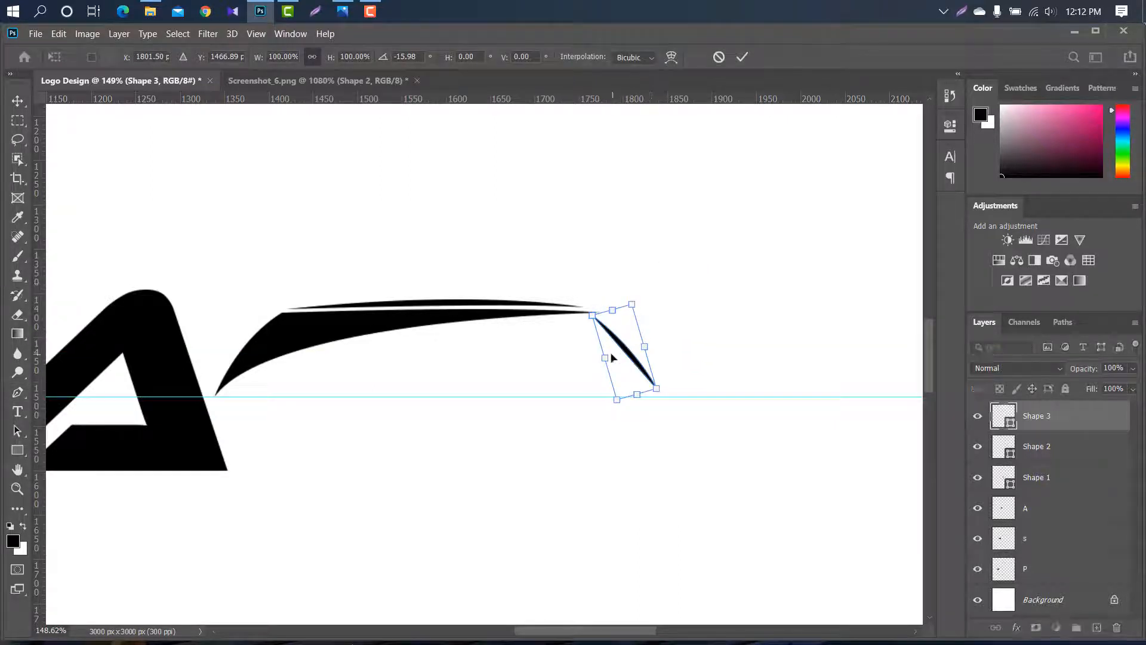
left_click_drag(609, 356, 618, 347)
key("ctrl+z")
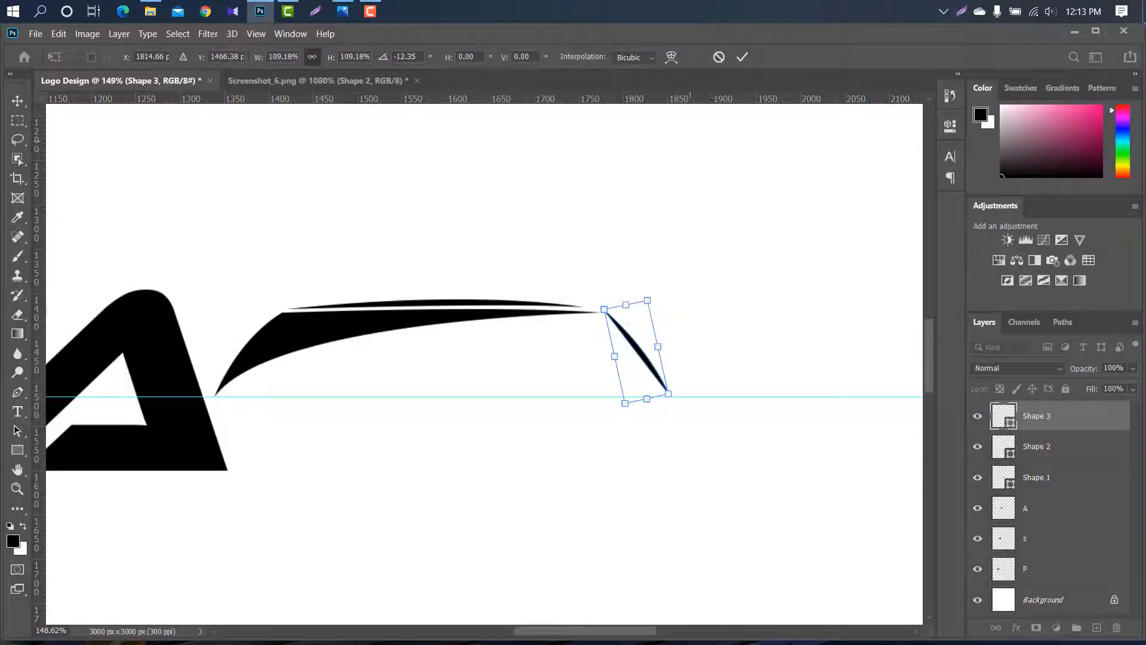
left_click(742, 57)
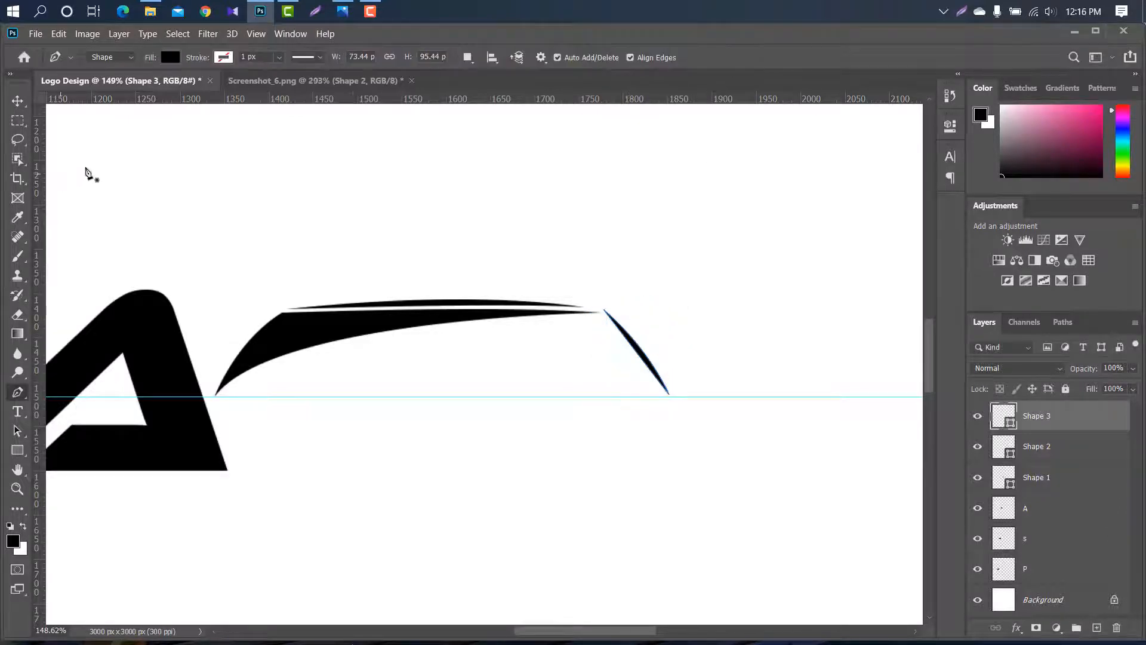
Step: Move the horizontal guide down to just above the A's base and draw a straight bar edge about 246 px long along it
key("v")
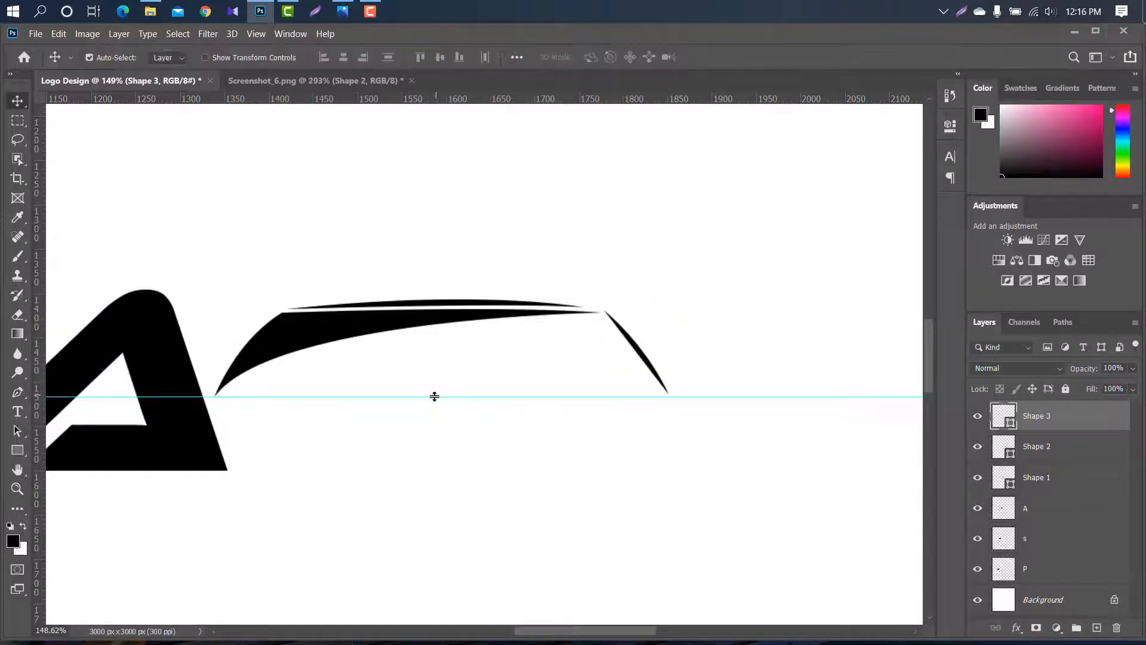
left_click_drag(434, 397, 425, 457)
left_click(17, 392)
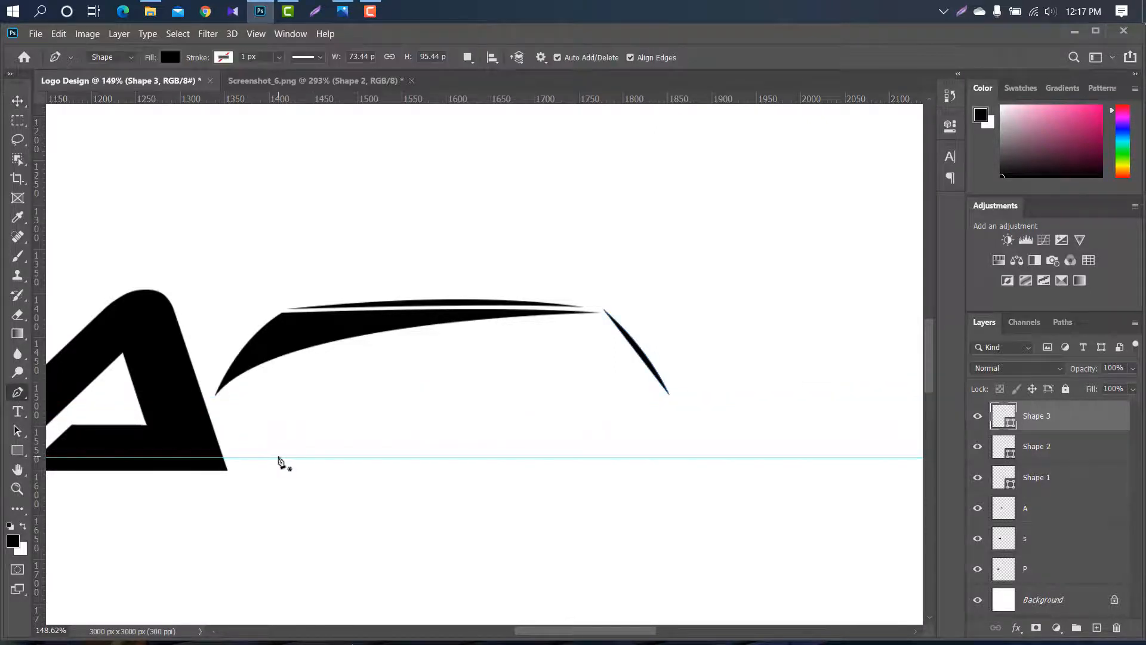
left_click(278, 457)
left_click(497, 457)
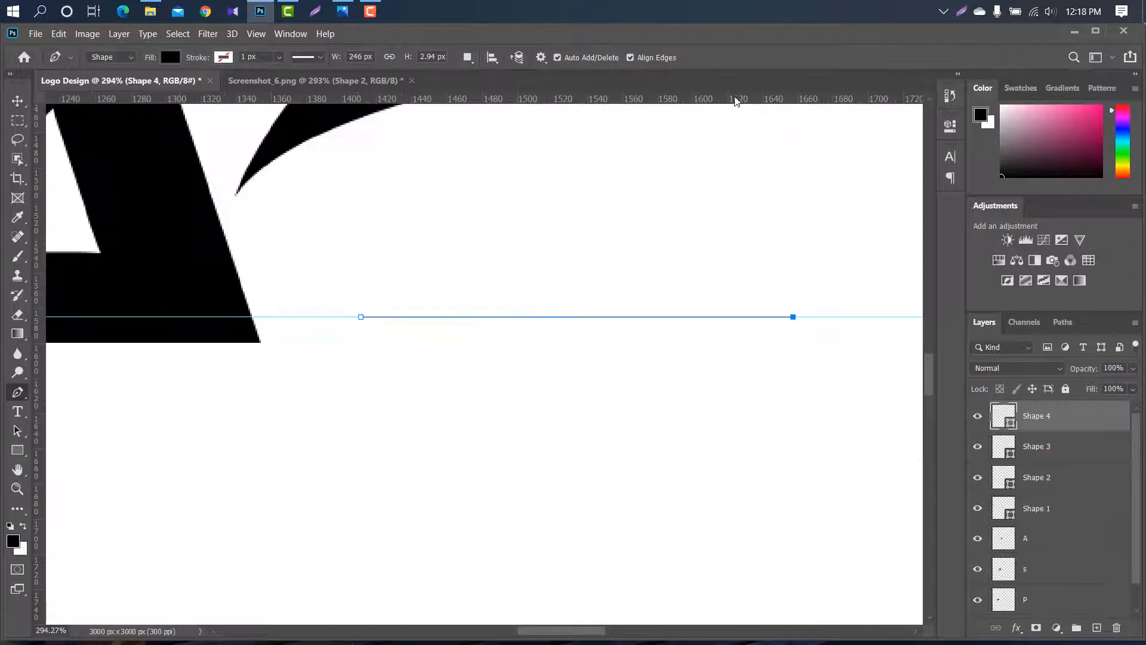
Step: Add a second horizontal guide slightly below and close the bar with a downward-bowed lower edge, about 247 × 7.6 px overall
left_click_drag(739, 99, 776, 324)
scroll(800, 330, "up", 5)
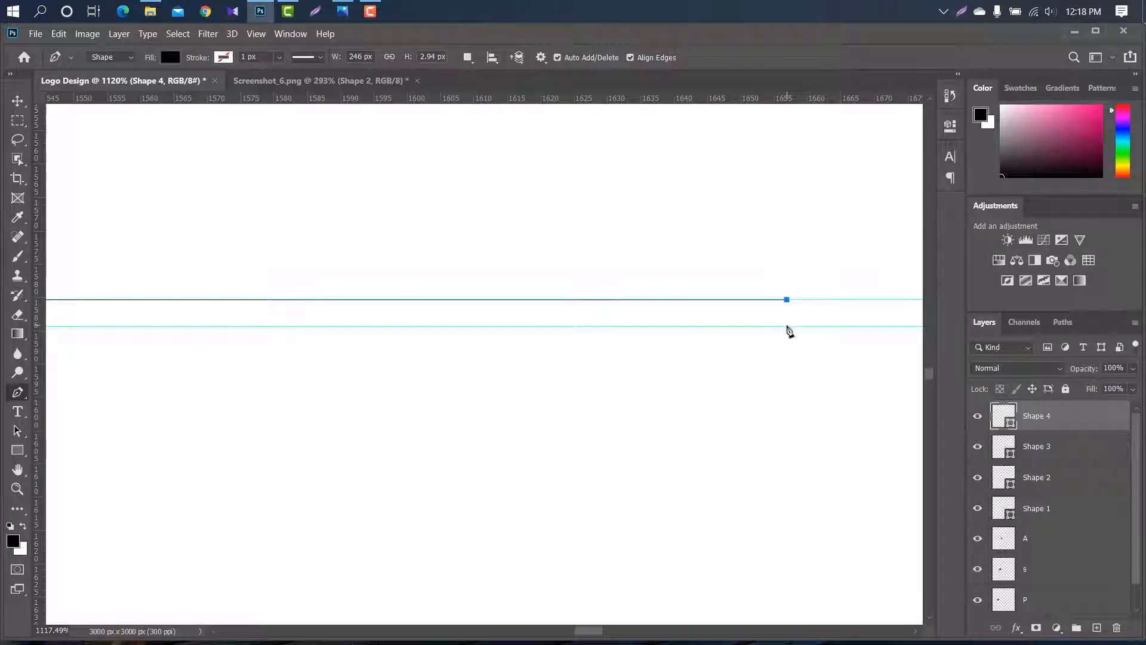
left_click(787, 327)
scroll(477, 254, "down", 3)
scroll(474, 273, "down", 2)
left_click(231, 284)
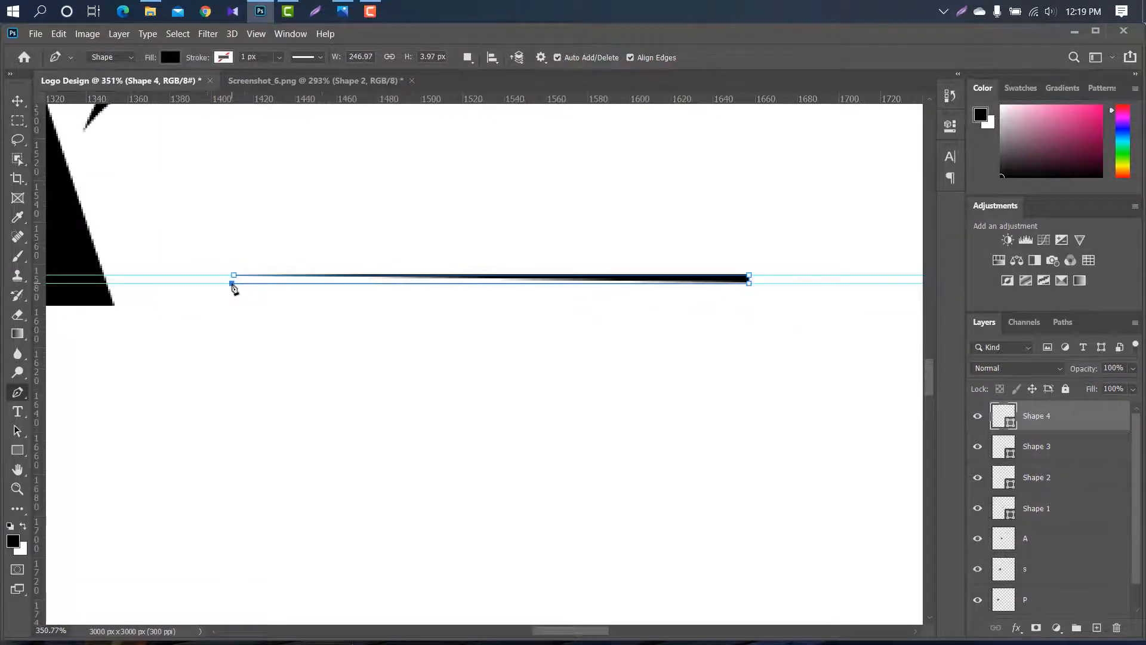
left_click_drag(199, 267, 55, 267)
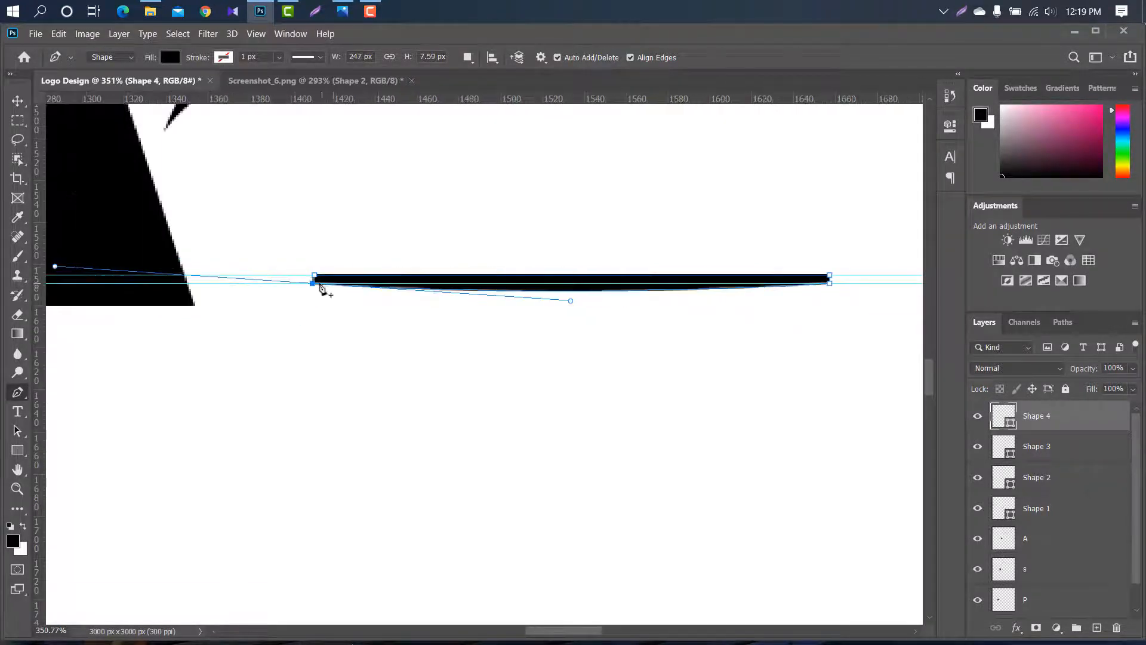
left_click(313, 283, "alt")
left_click(314, 275)
Step: Remove both horizontal guides from the canvas
scroll(323, 253, "down", 15)
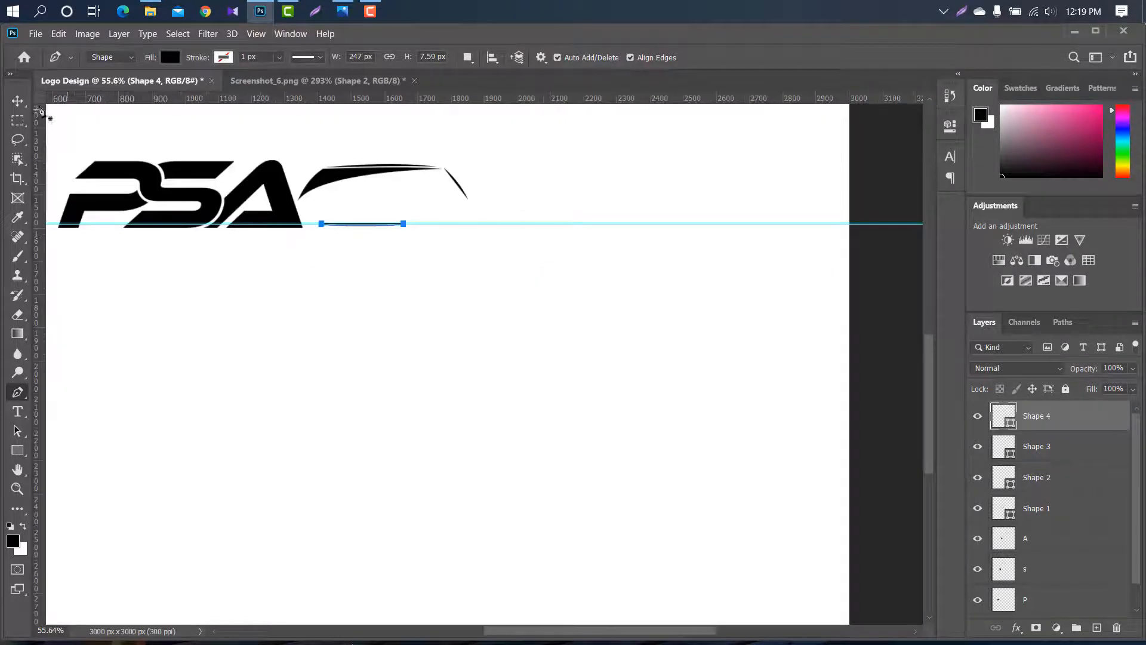
left_click(17, 100)
scroll(372, 210, "up", 3)
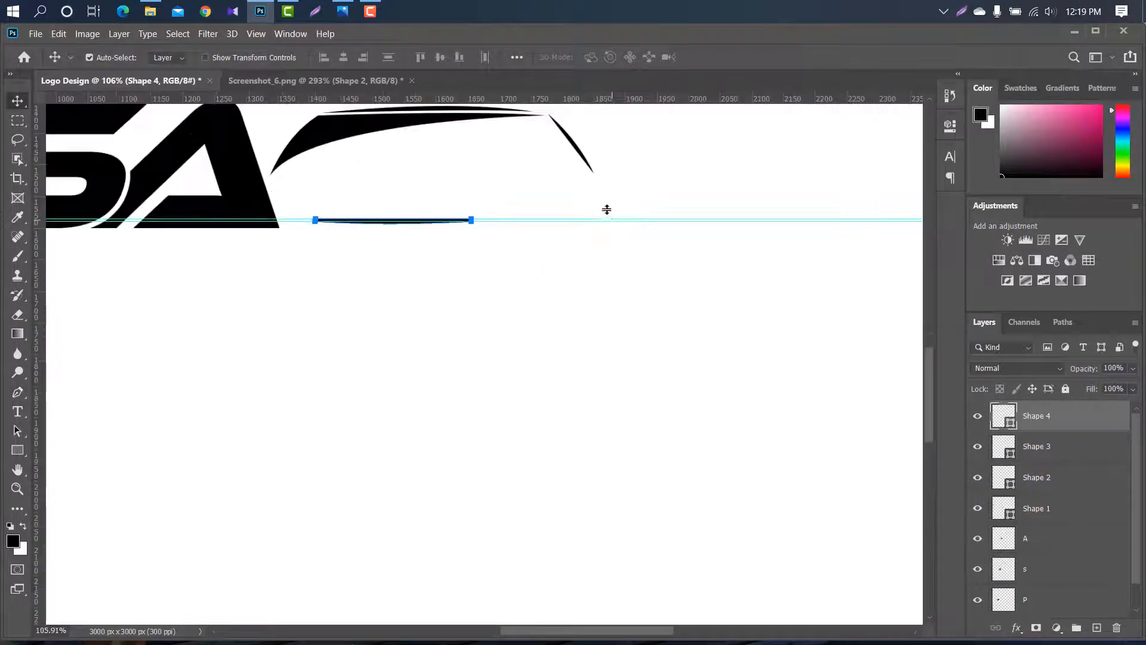
left_click_drag(569, 221, 545, 101)
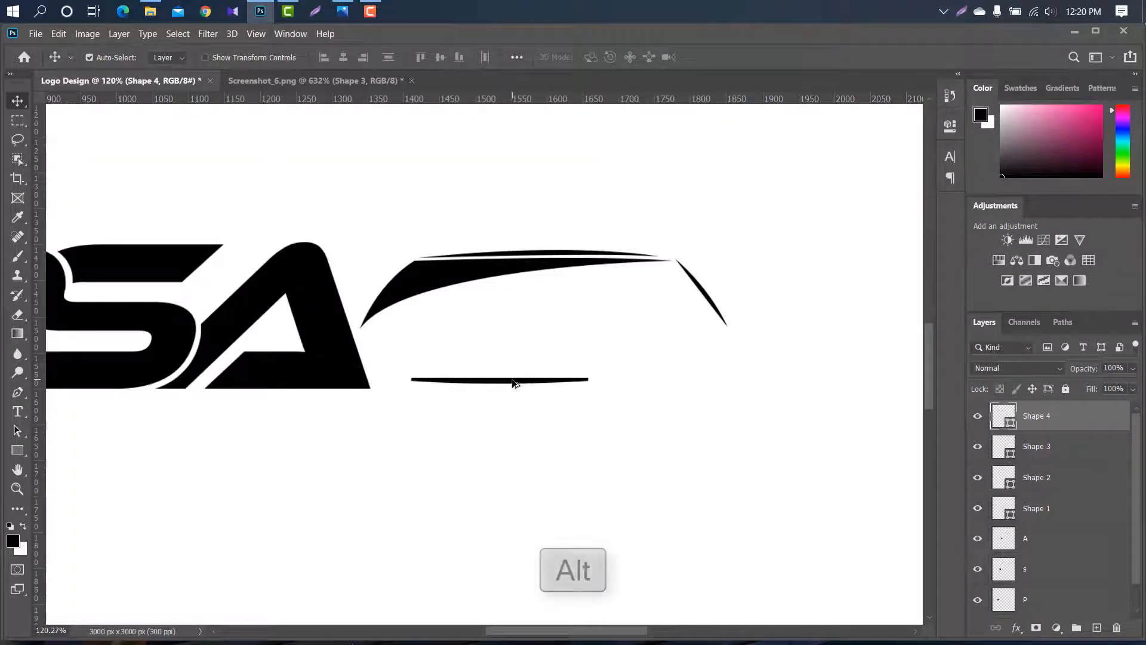
Step: Duplicate the bar just below itself and scale the copy to about 224 px wide, centered under the original
left_click_drag(514, 384, 516, 396)
scroll(583, 404, "up", 3)
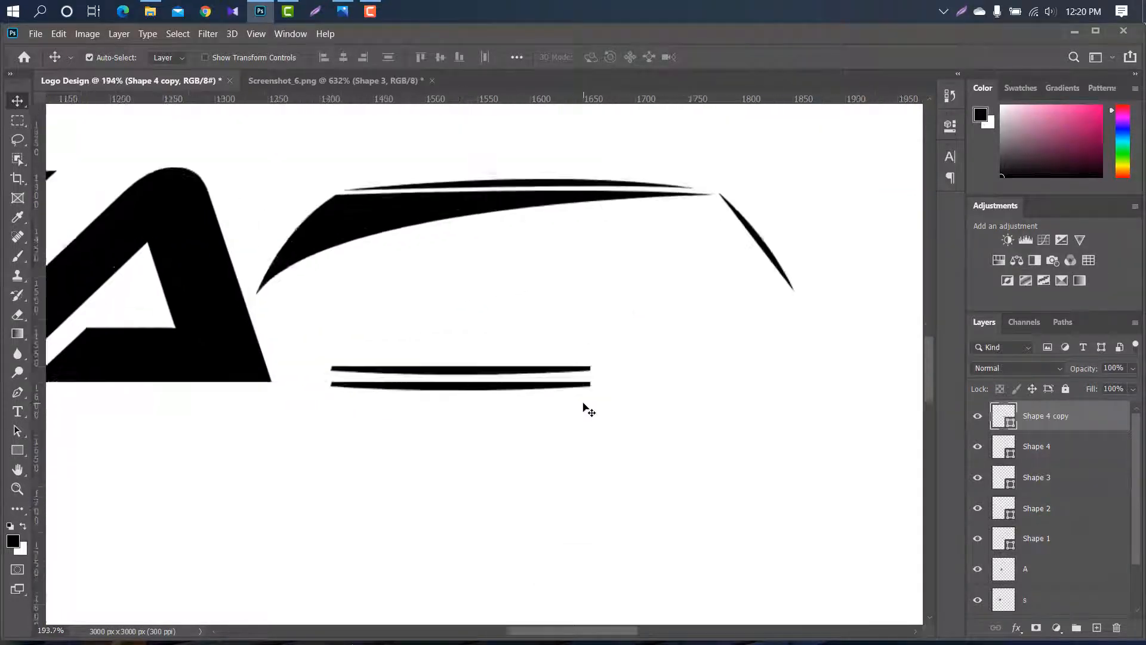
key("ctrl+t")
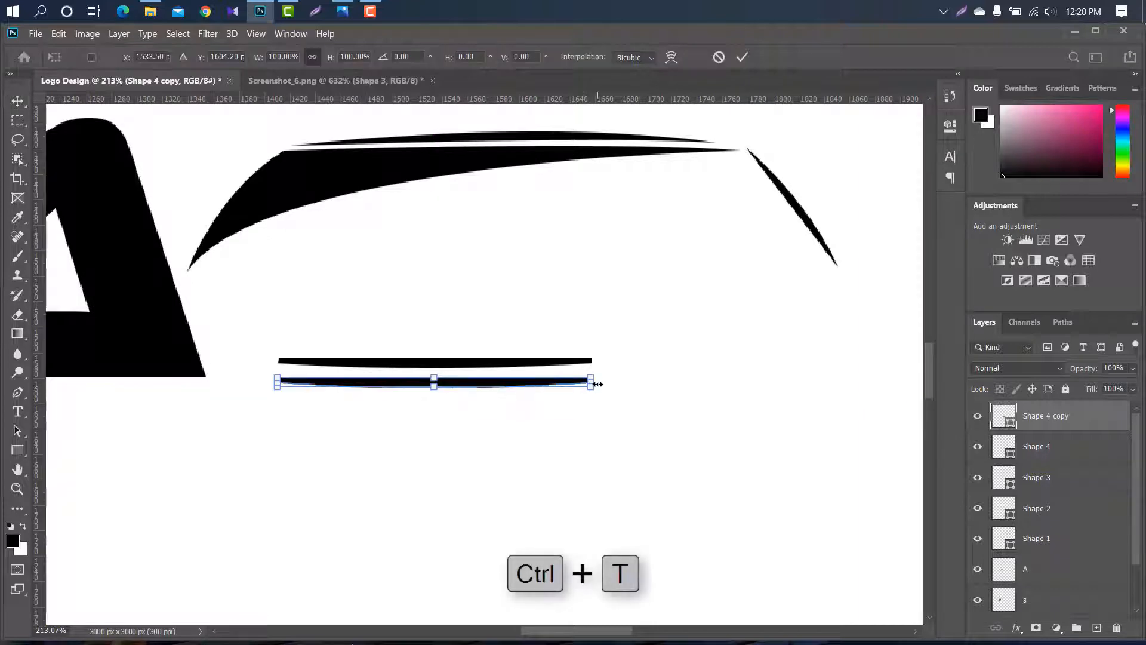
left_click_drag(597, 382, 576, 383)
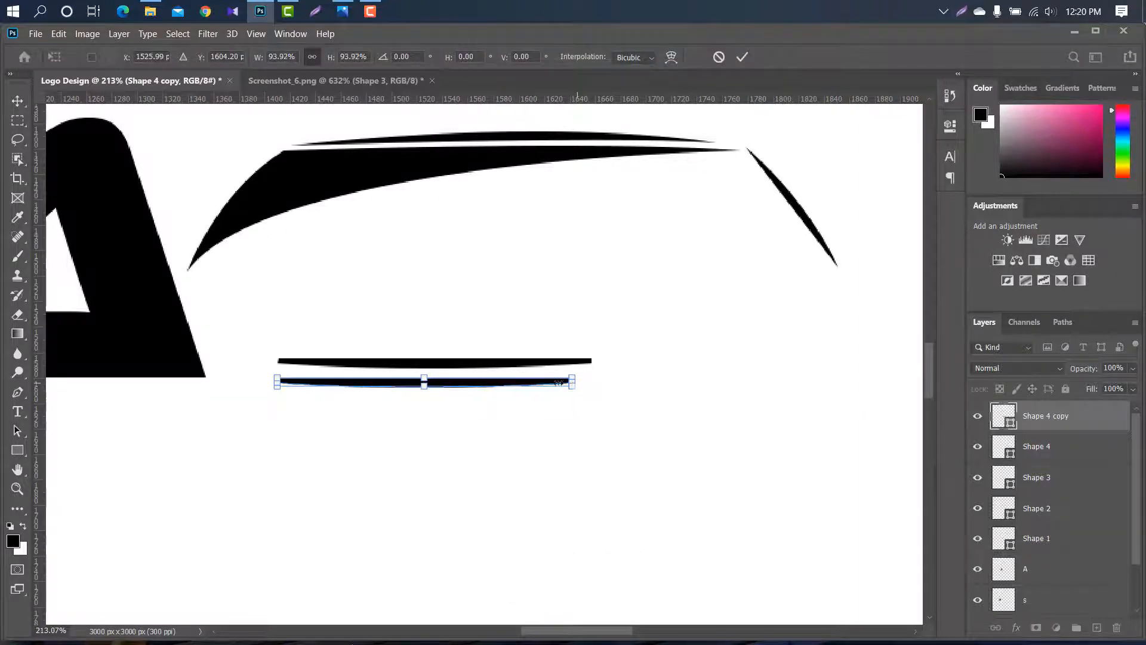
left_click(742, 57)
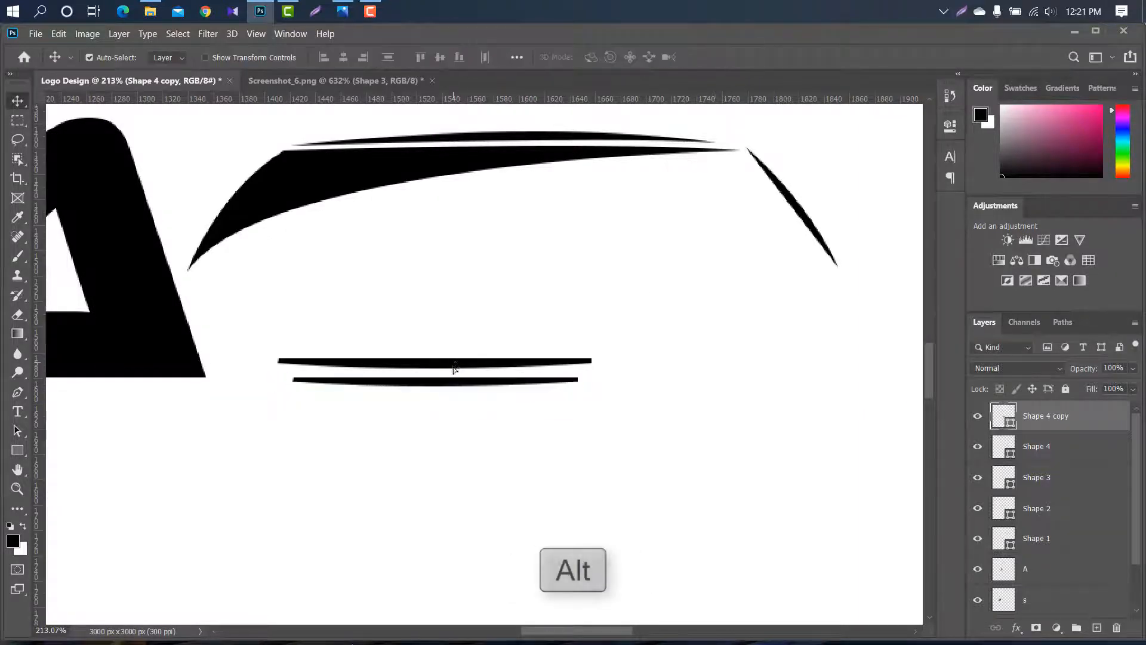
Step: Copy the upper bar beneath the pair, shifted left, and stretch it to 410.12% width so it reaches under the P's outer edge
left_click_drag(452, 383, 452, 401)
left_click_drag(429, 359, 410, 359)
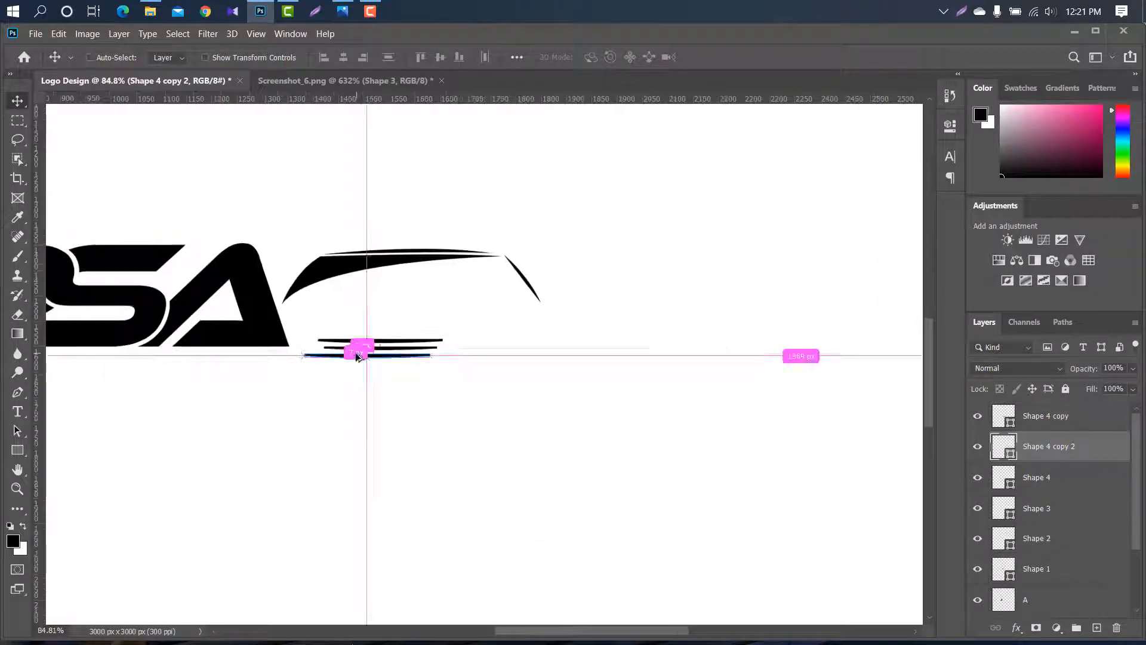
key("ctrl+t")
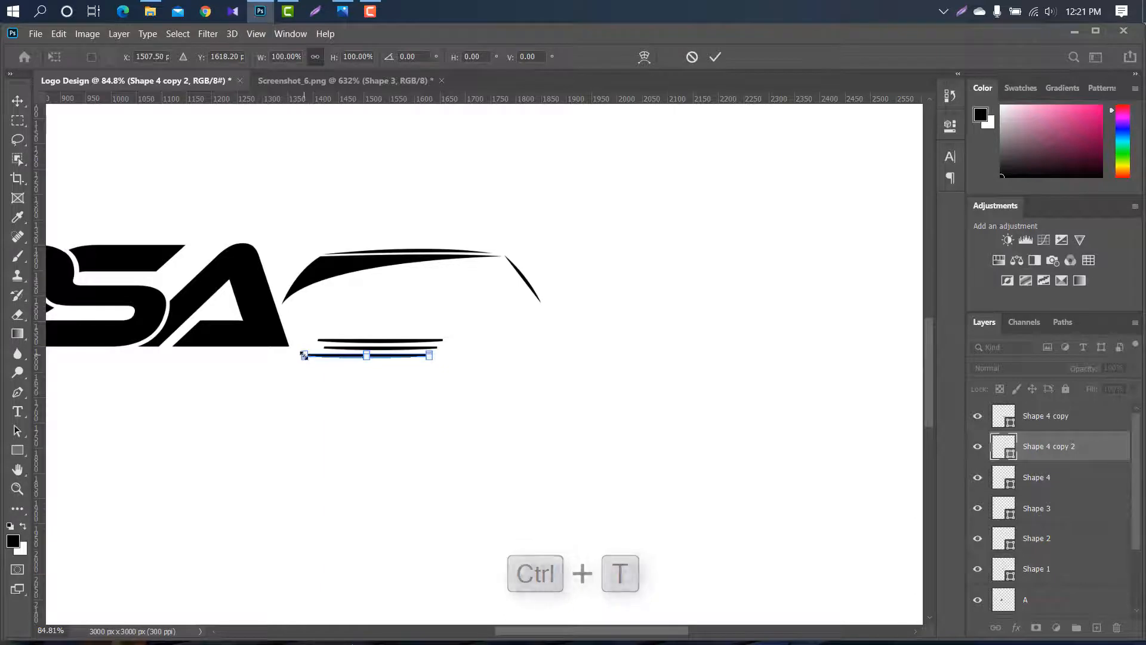
left_click_drag(300, 356, 567, 376)
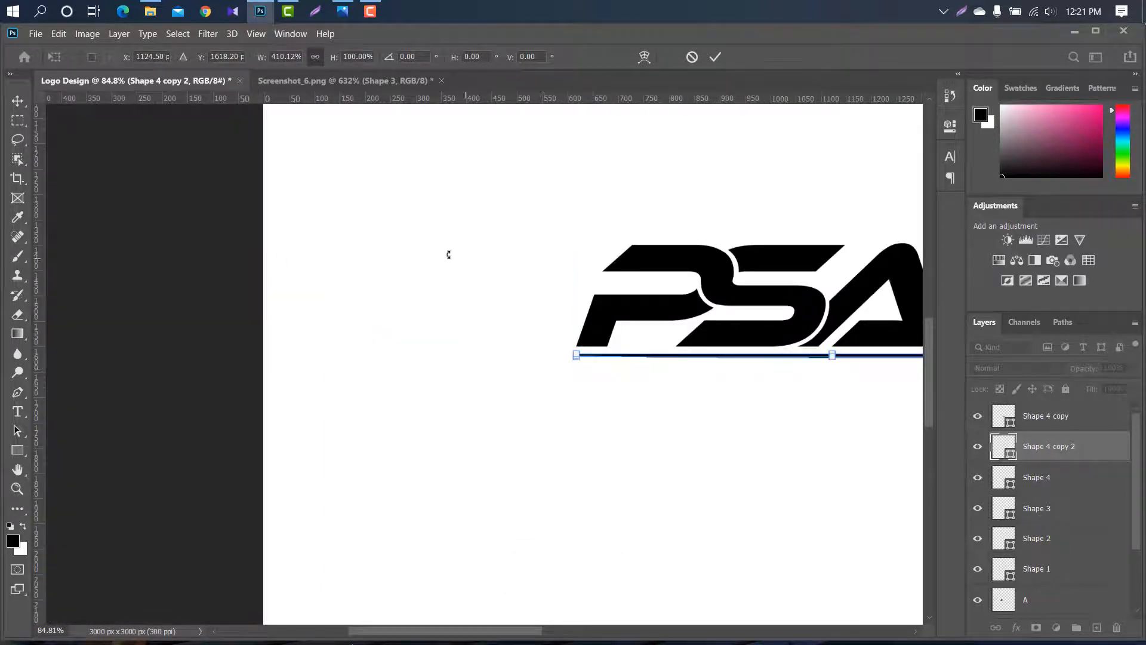
key("ctrl+minus")
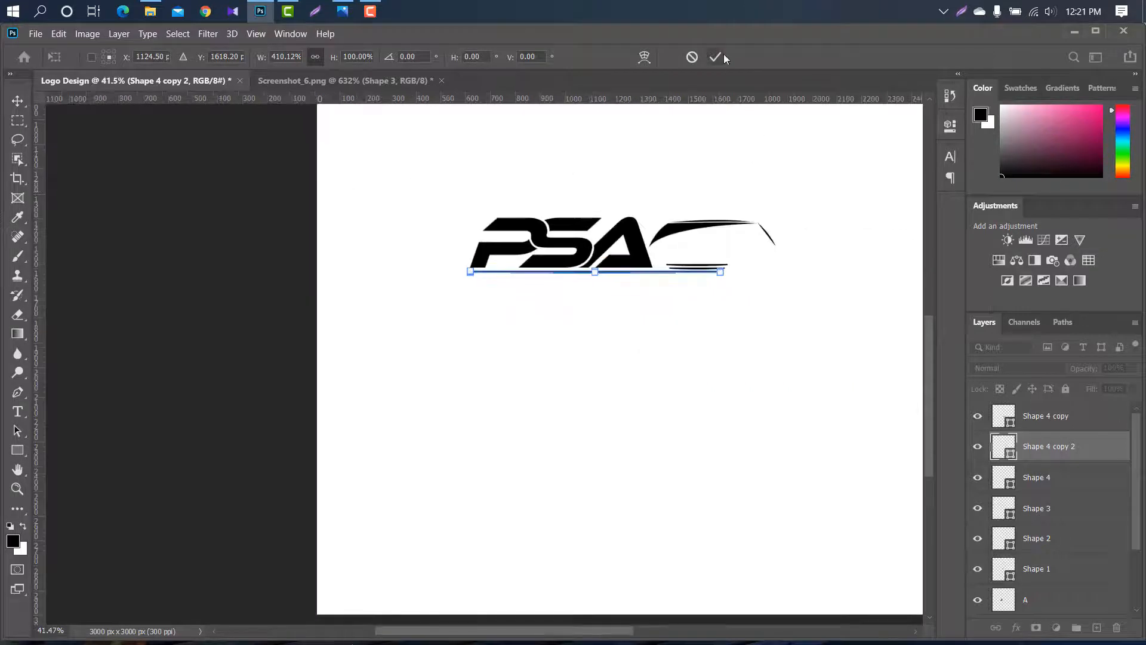
left_click(715, 57)
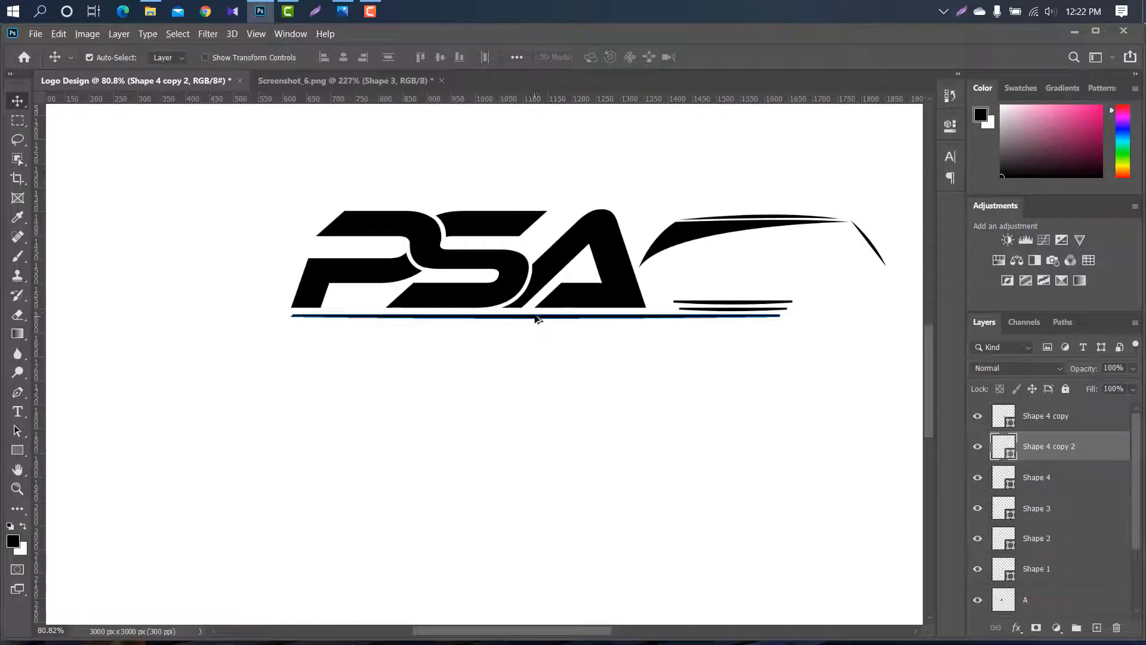
Step: Duplicate the long underline bar and place the copy below it with a clear gap
left_click_drag(536, 319, 532, 357, "alt")
key("ctrl+minus")
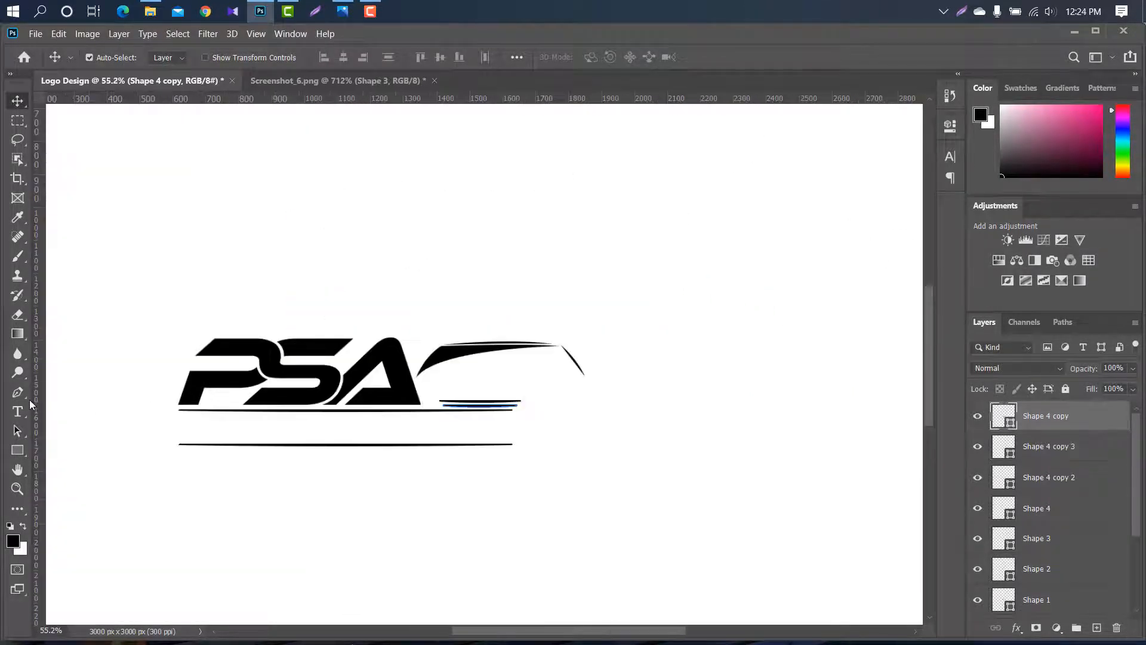
Step: With the Pen tool, draw the two upper curves of a headlight outline beside the short bars, lowering its layer opacity to 0%
left_click(18, 392)
scroll(487, 412, "up", 5)
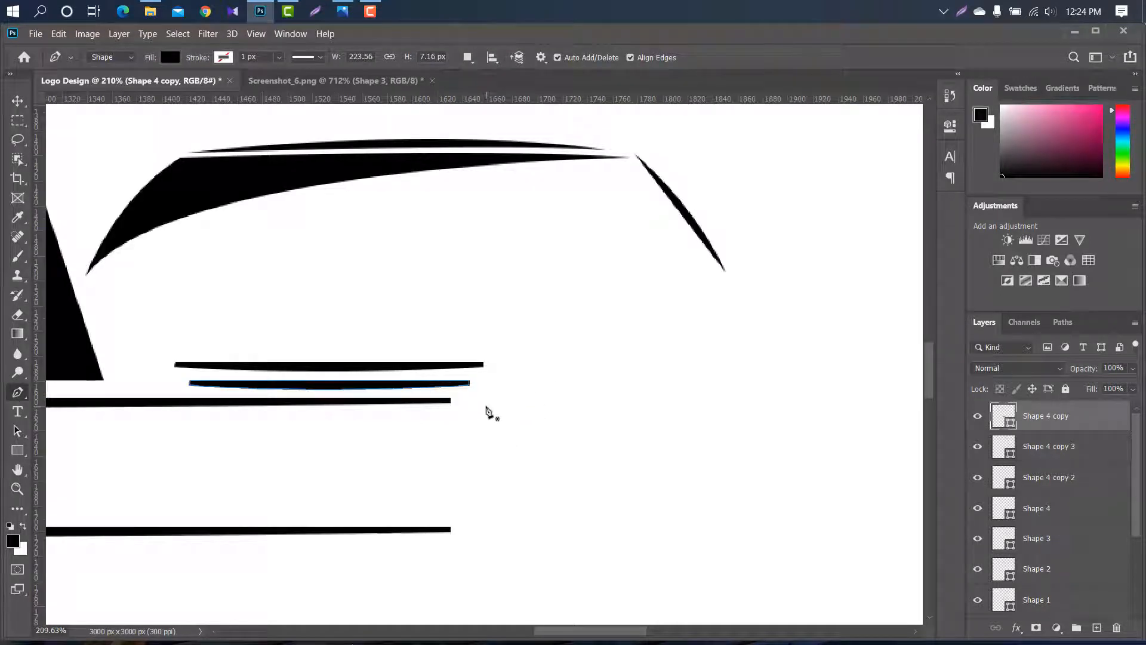
left_click(487, 408)
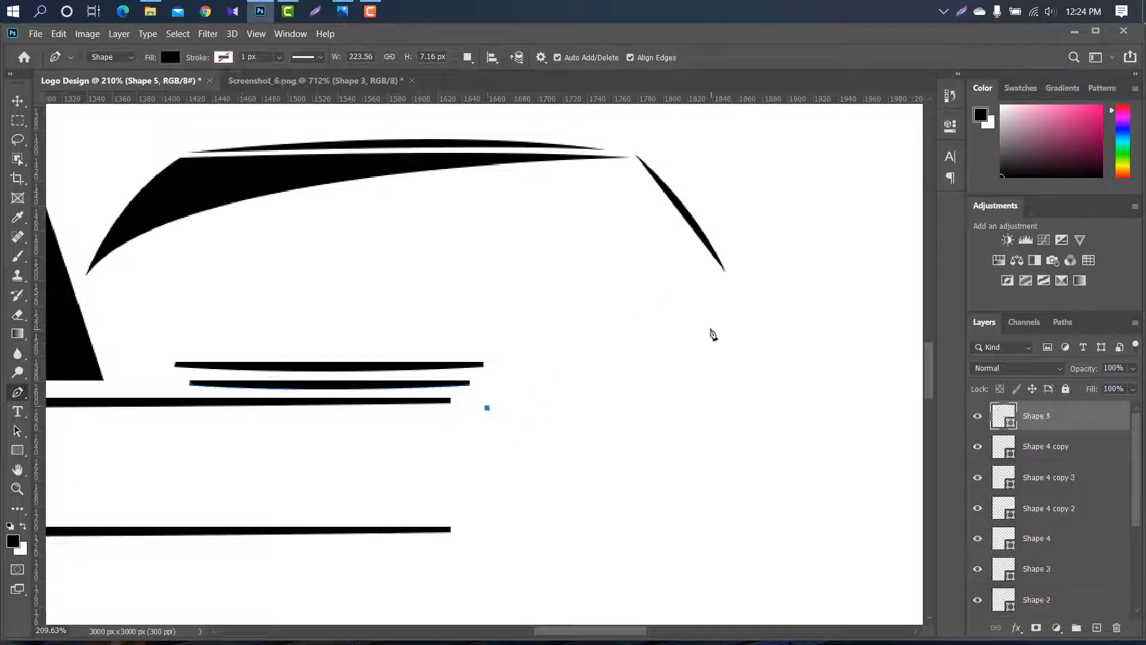
left_click_drag(710, 328, 892, 353)
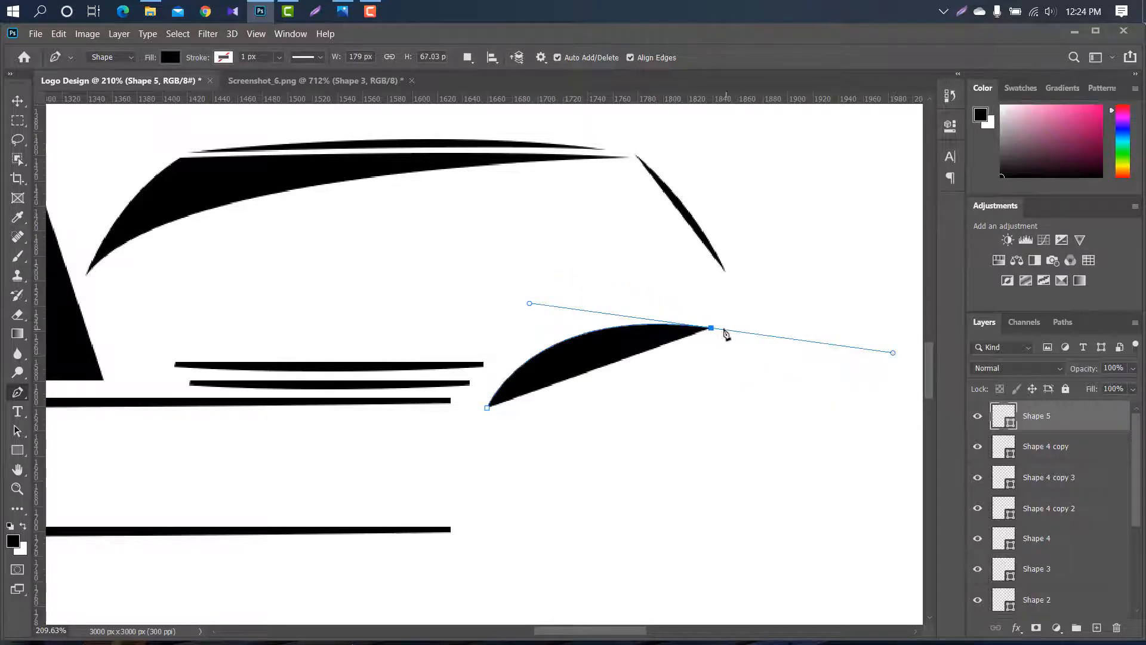
left_click(711, 328, "alt")
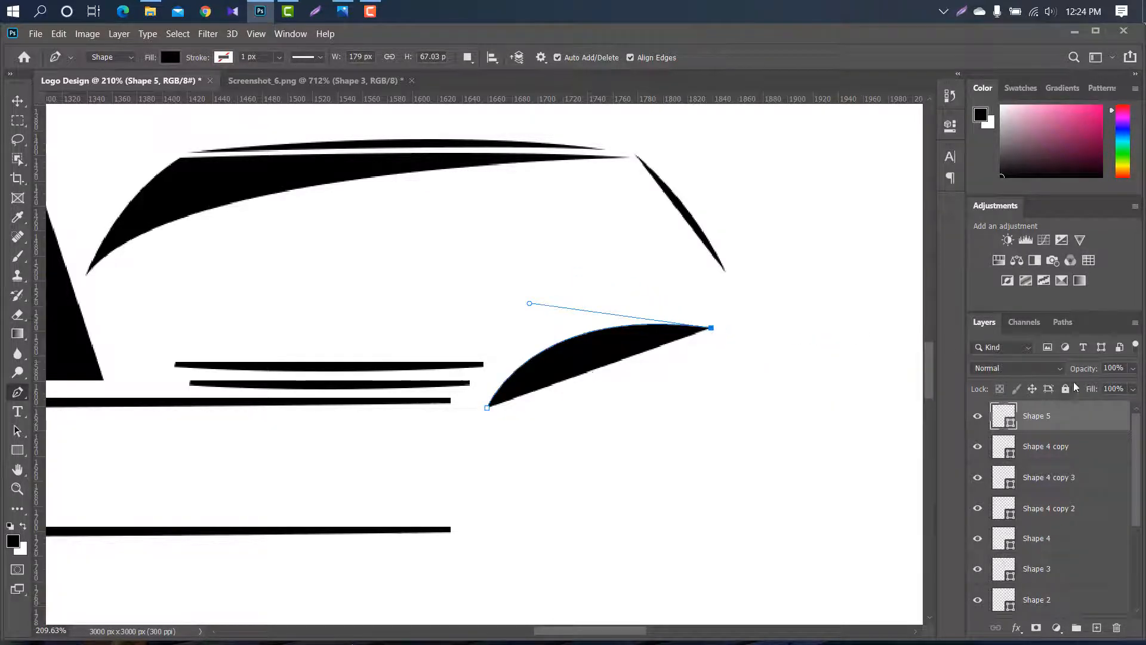
left_click_drag(1081, 369, 632, 322)
left_click_drag(558, 362, 524, 404)
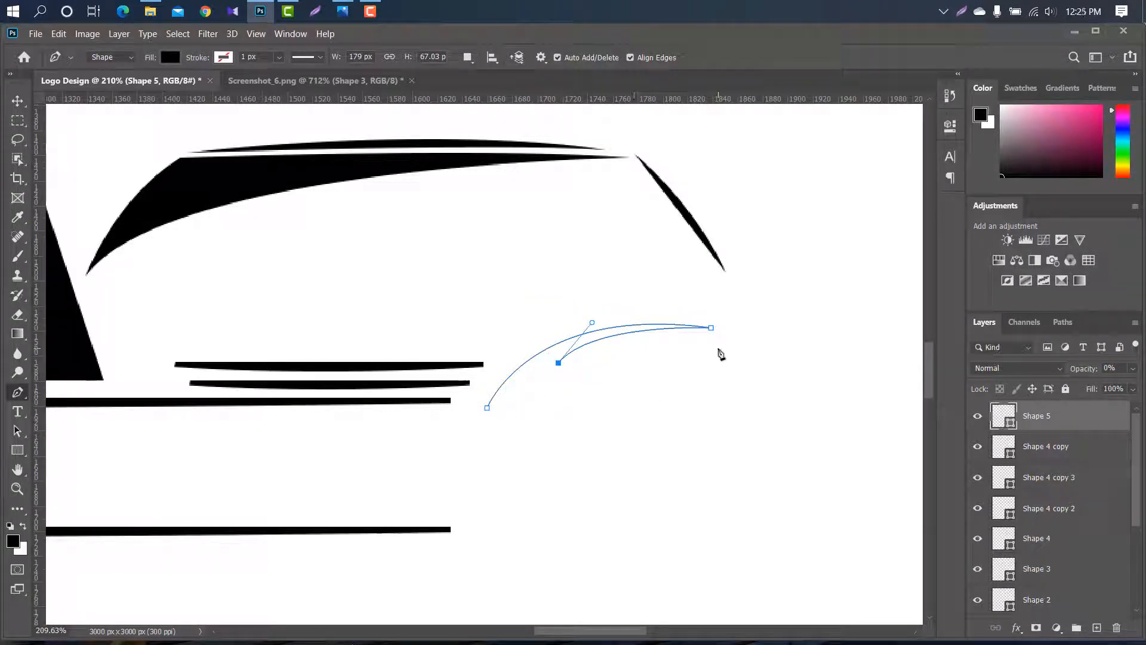
Step: Close the headlight outline with curved lower edges at about 187 × 71 px overall and set its layer opacity to 90%
left_click_drag(718, 347, 808, 259)
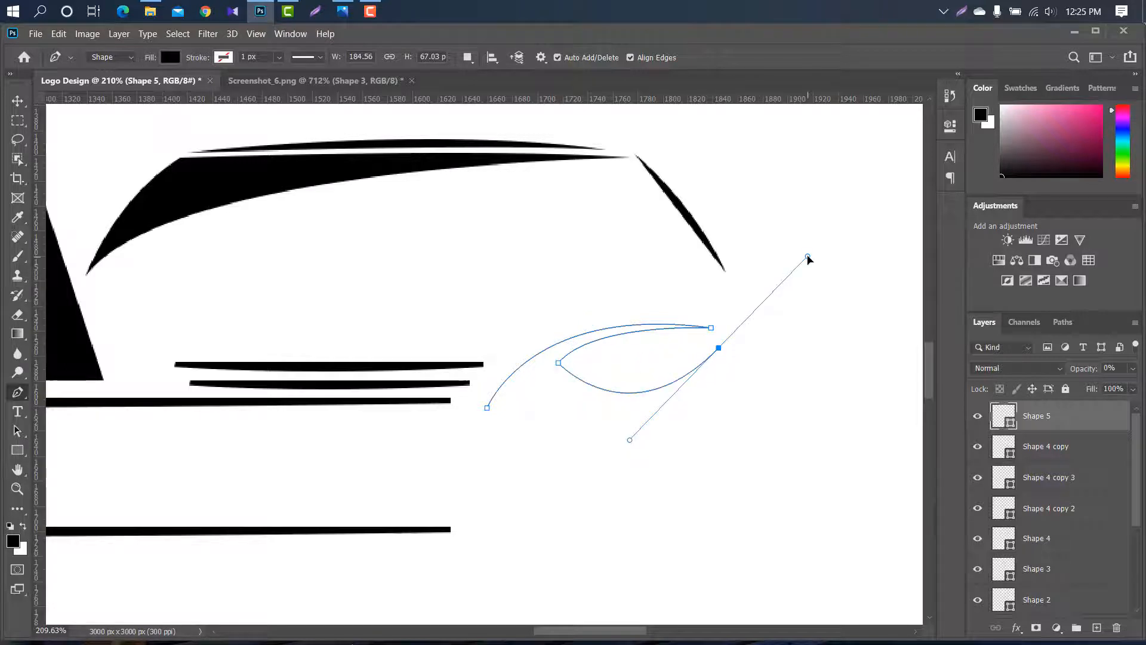
left_click(719, 349, "alt")
left_click(721, 366)
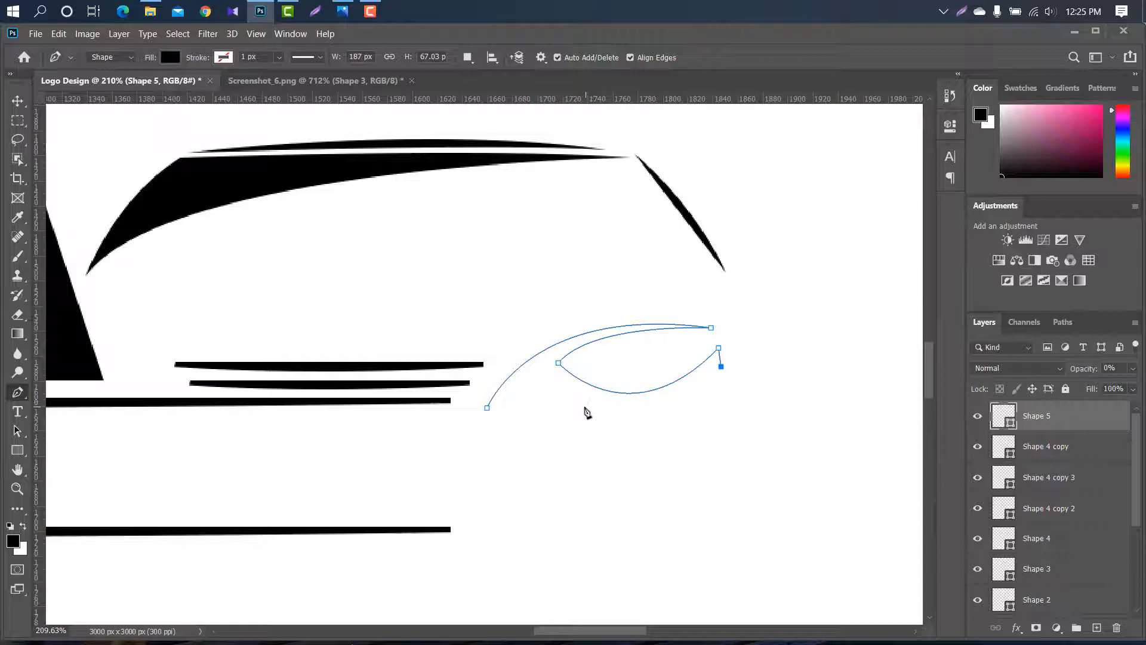
left_click_drag(593, 409, 529, 392)
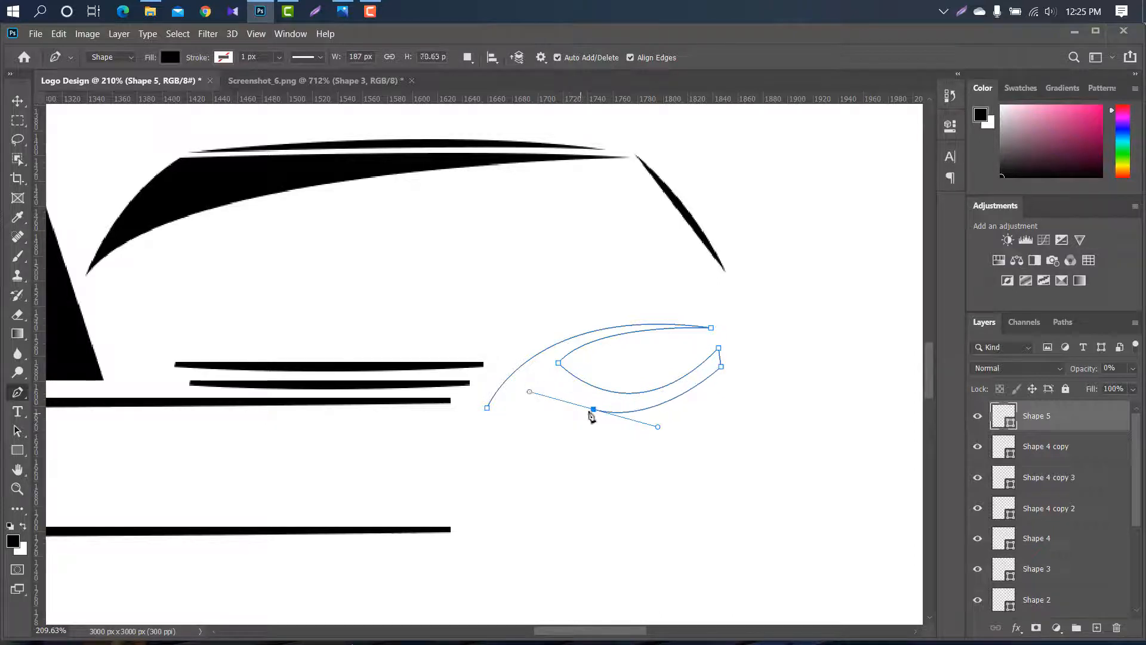
left_click(594, 411, "alt")
left_click_drag(488, 411, 440, 437)
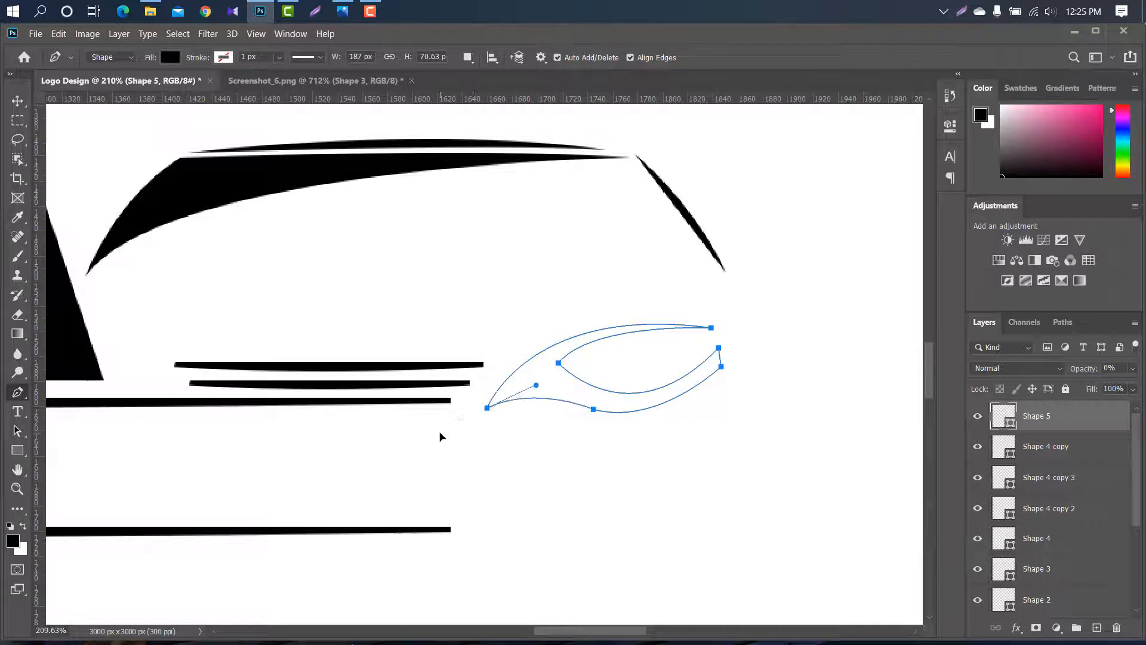
left_click_drag(1083, 368, 1143, 361)
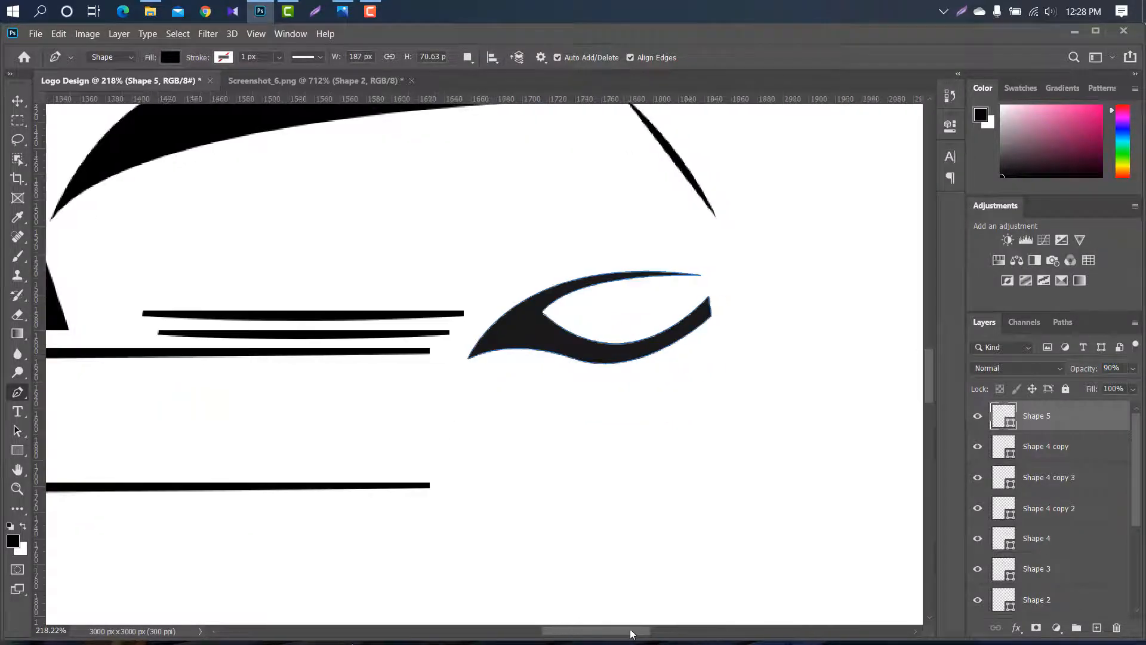
Step: With the Pen tool, draw the bumper's outer edge from a guide along the lower underline, curving up past the headlight, at 0% layer opacity
left_click_drag(619, 631, 639, 633)
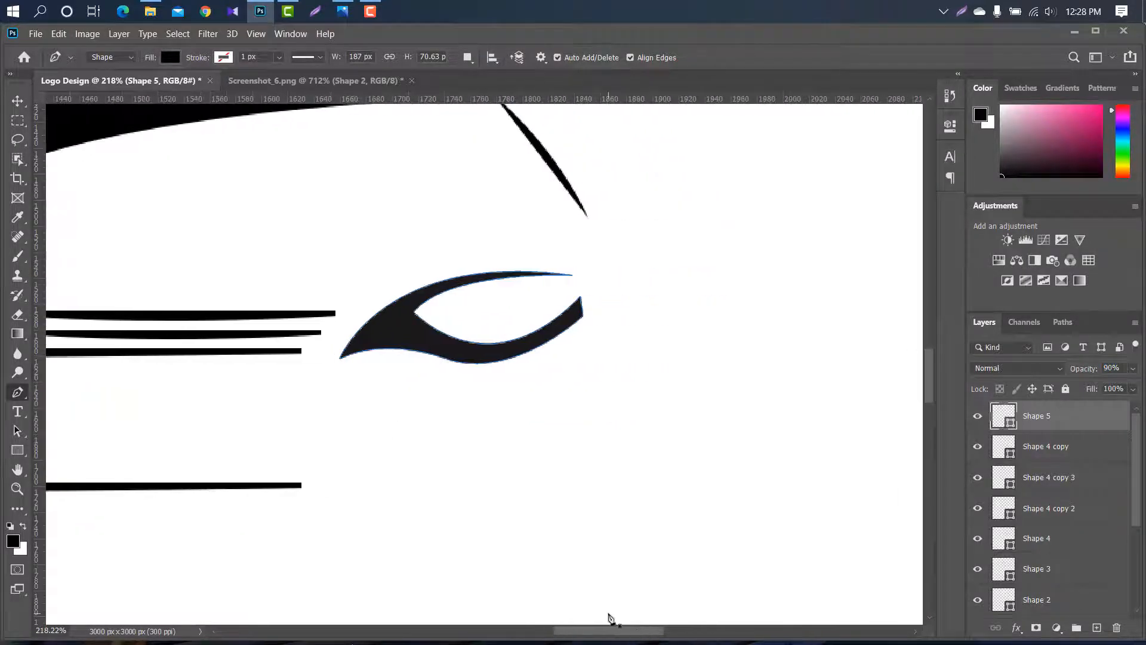
left_click_drag(545, 99, 514, 489)
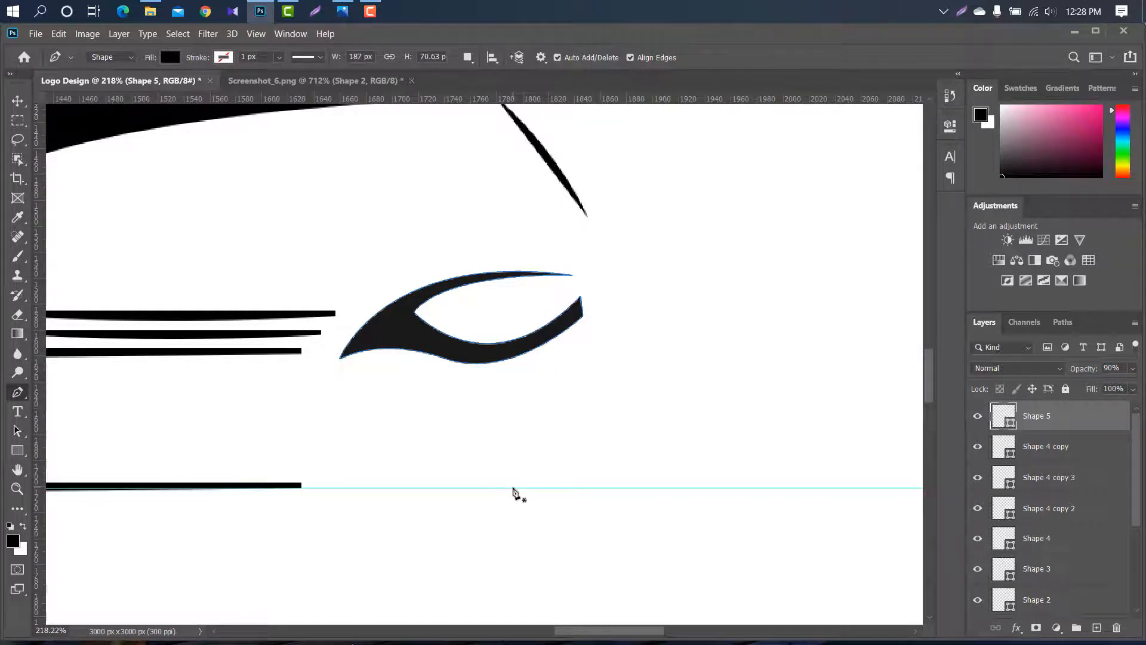
left_click(513, 488)
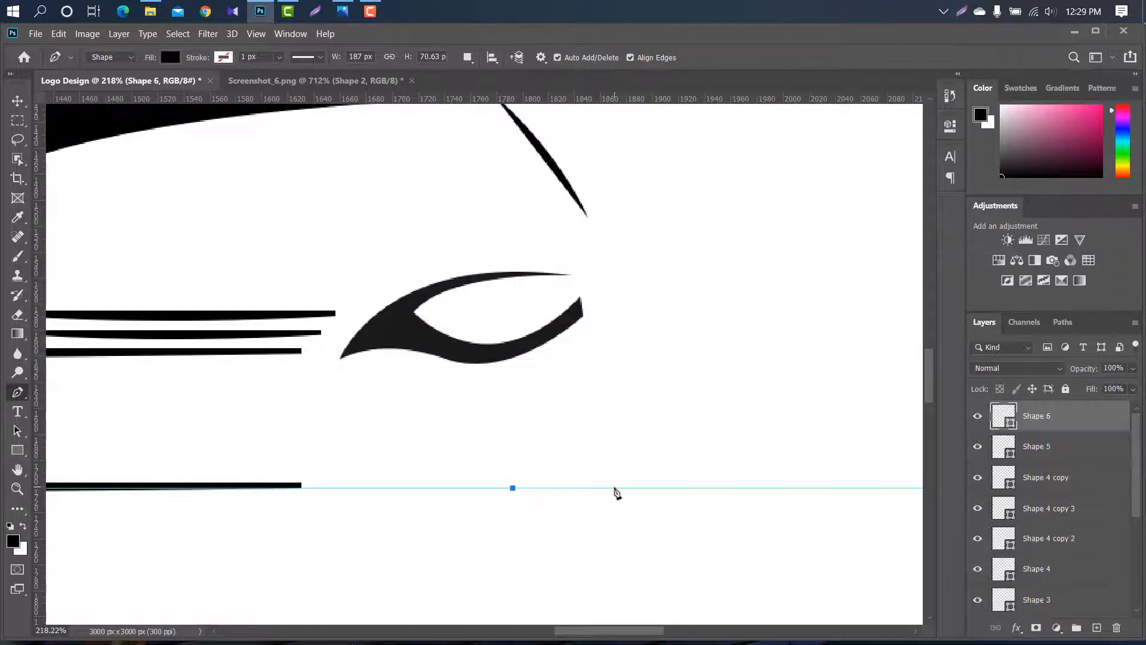
left_click(615, 489)
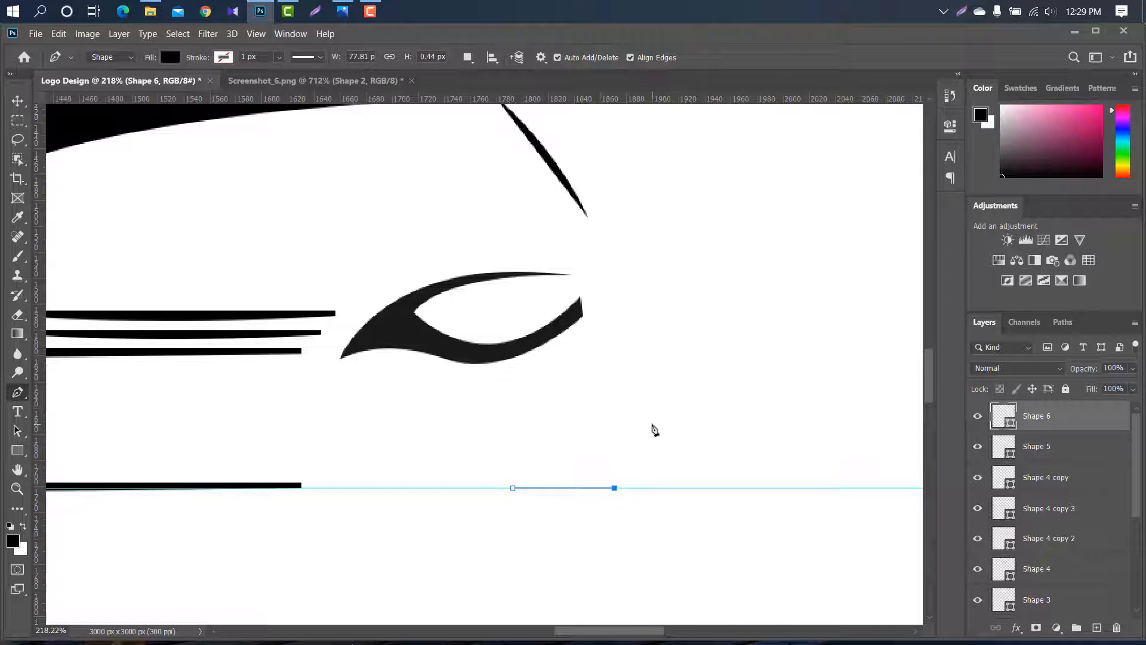
left_click_drag(653, 425, 650, 359)
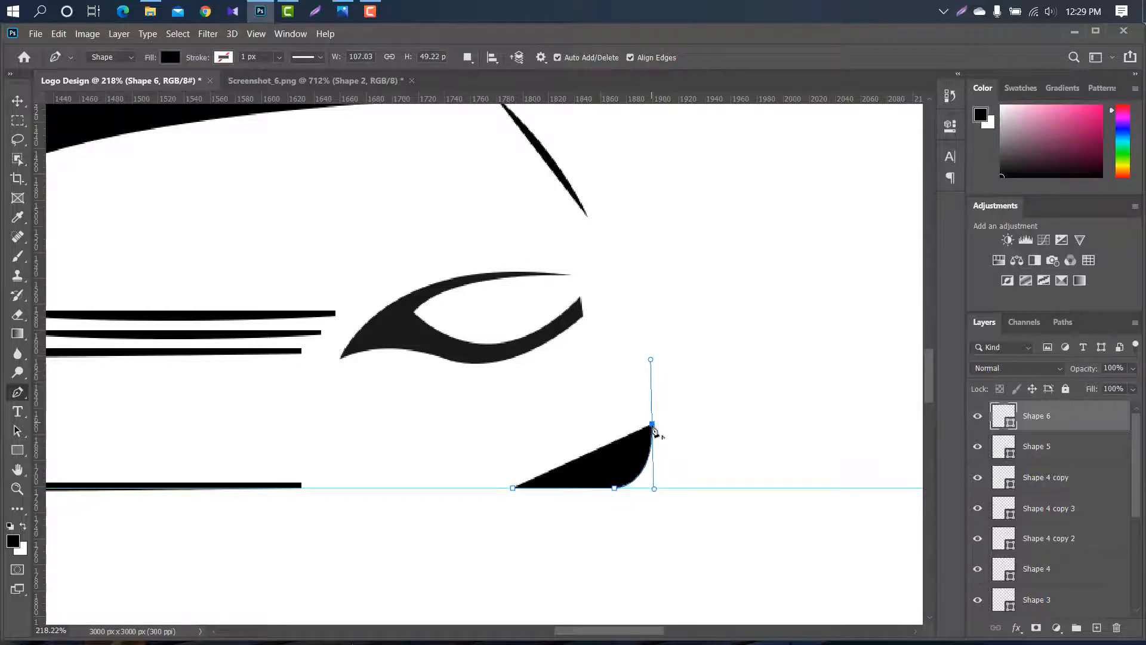
left_click(652, 425, "alt")
left_click_drag(1092, 371, 667, 317)
left_click_drag(641, 270, 633, 238)
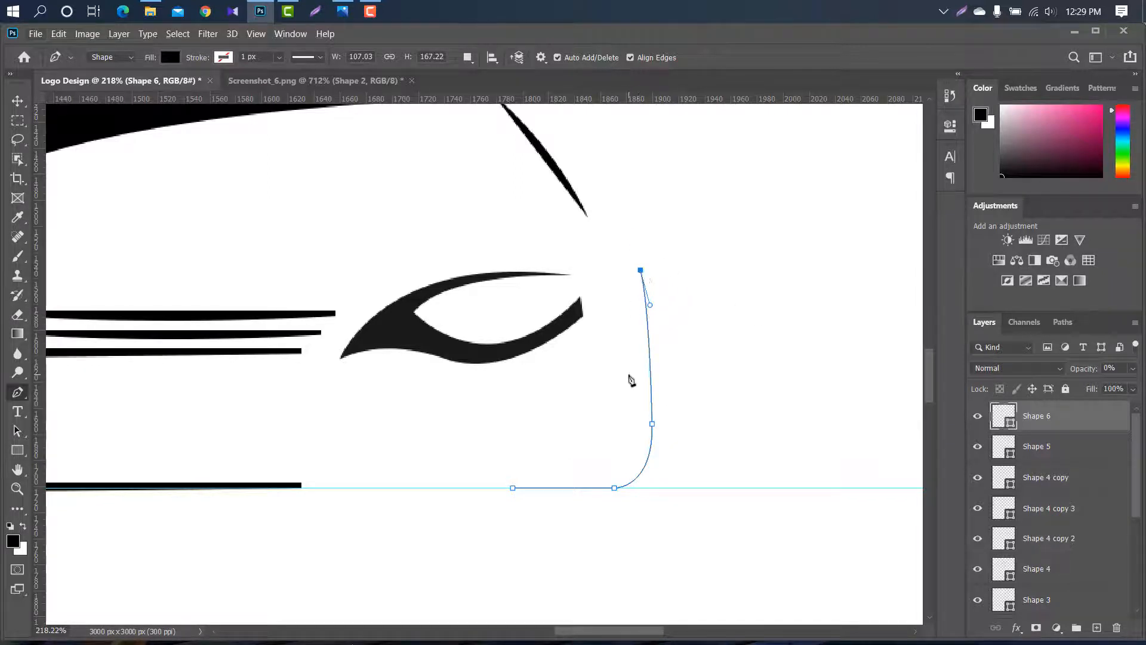
Step: Close the front bumper outline with curved inner edges, at about 107 × 167 px overall
left_click_drag(629, 375, 632, 491)
left_click_drag(604, 473, 559, 475)
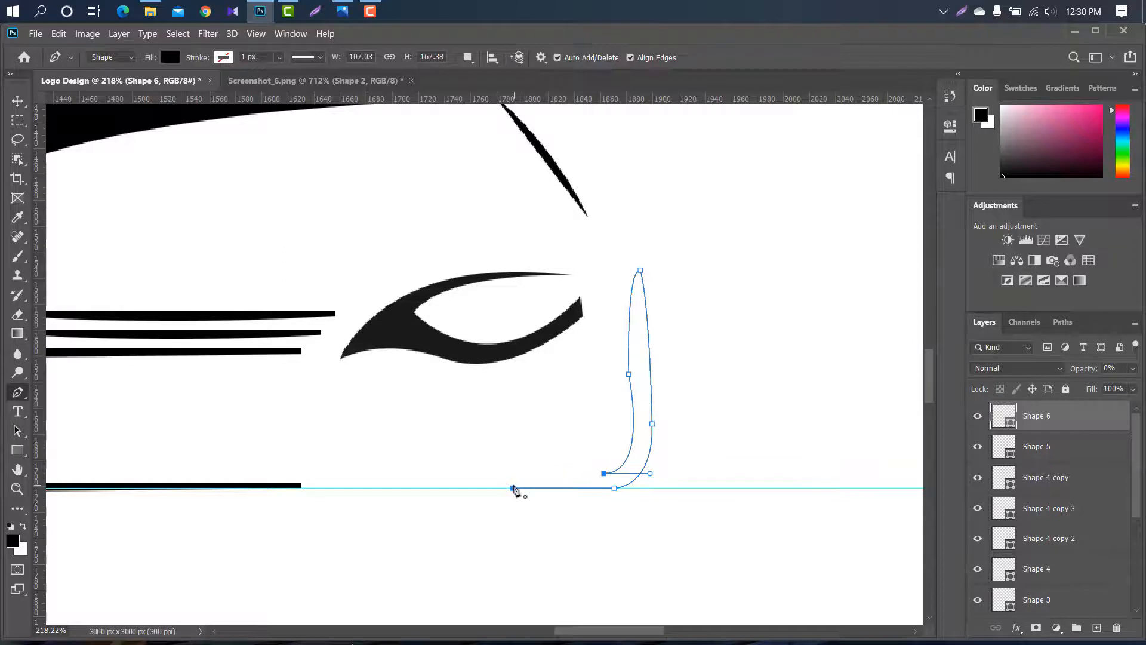
left_click(513, 488)
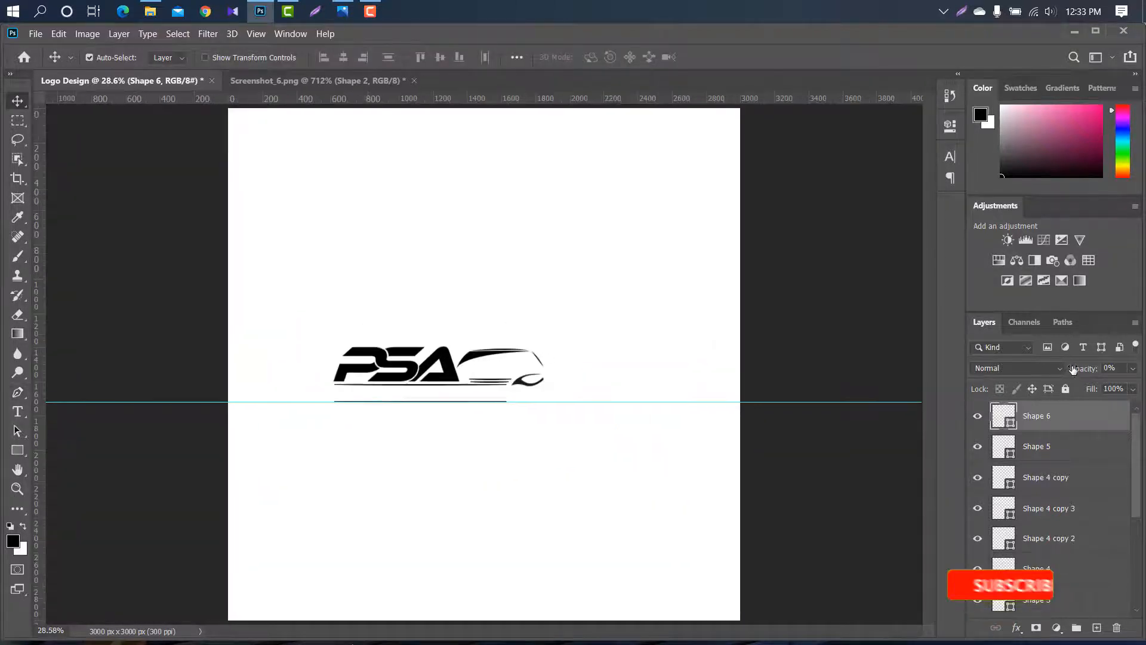
Step: Set the bumper's layer opacity to 100% and remove the horizontal guide
left_click_drag(1074, 369, 1079, 372)
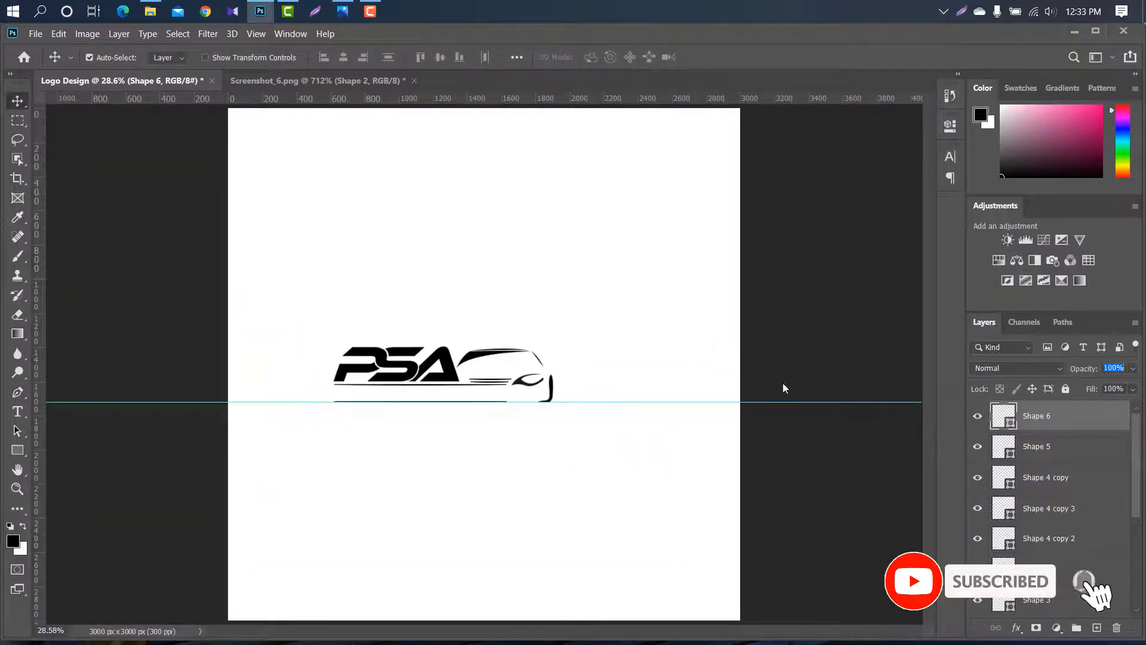
left_click_drag(581, 401, 602, 99)
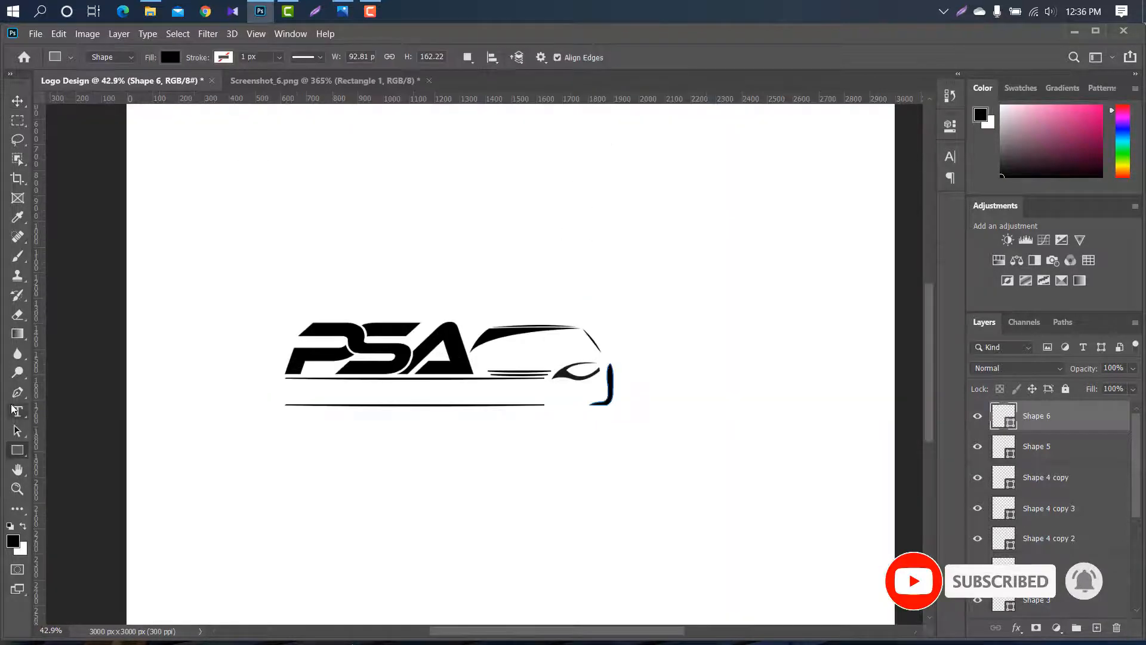
Step: Add the text PINKSPEED beneath the PSA lettermark in Ethnocentric Italic at 72 pt
left_click(14, 410)
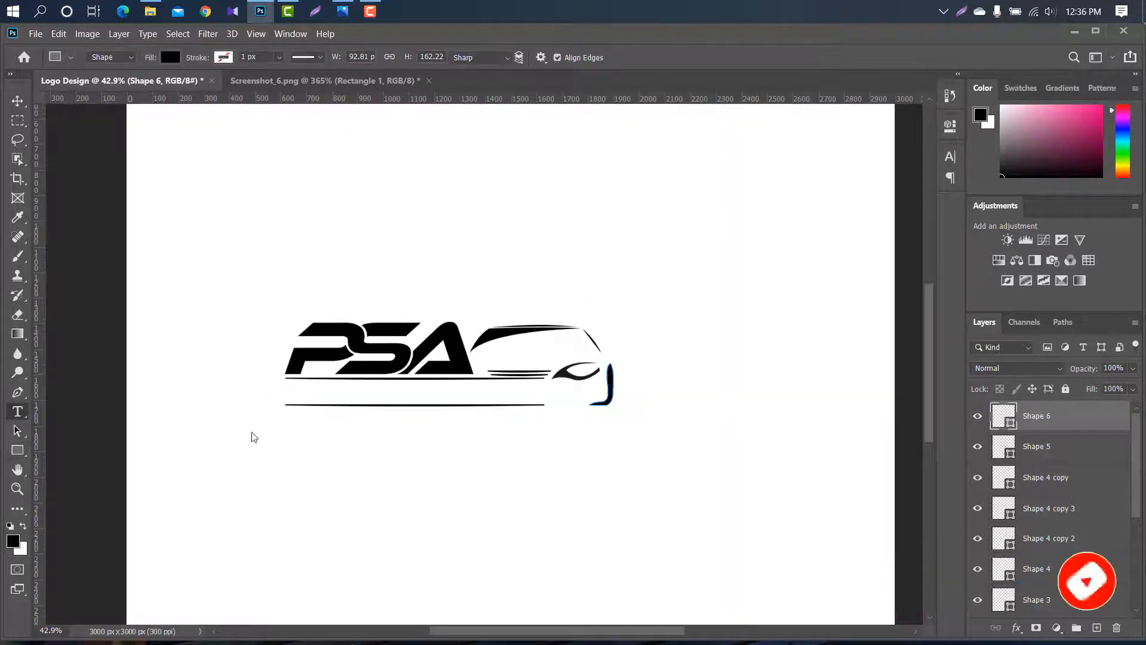
left_click(280, 437)
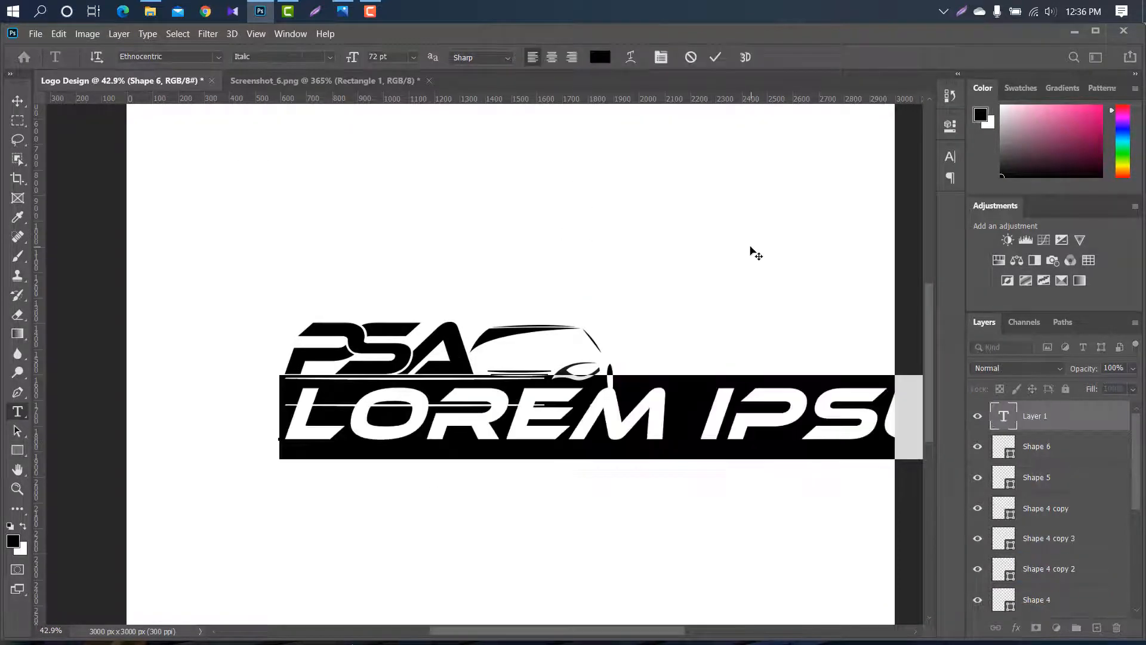
key("BackSpace")
type("PI")
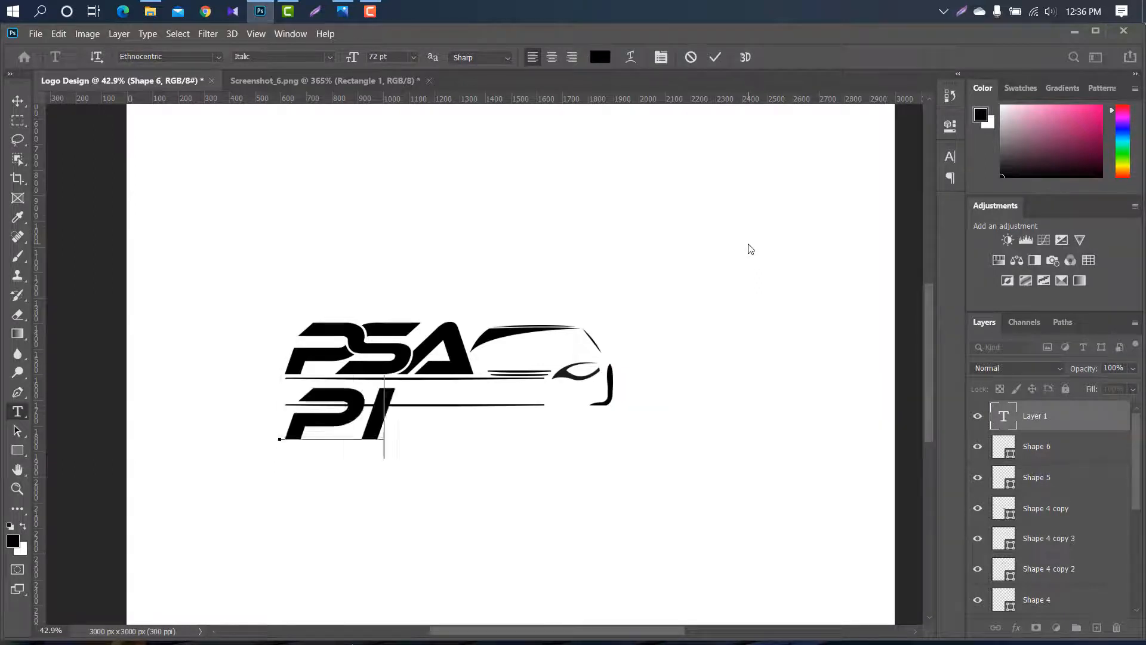
type("NKSPEED")
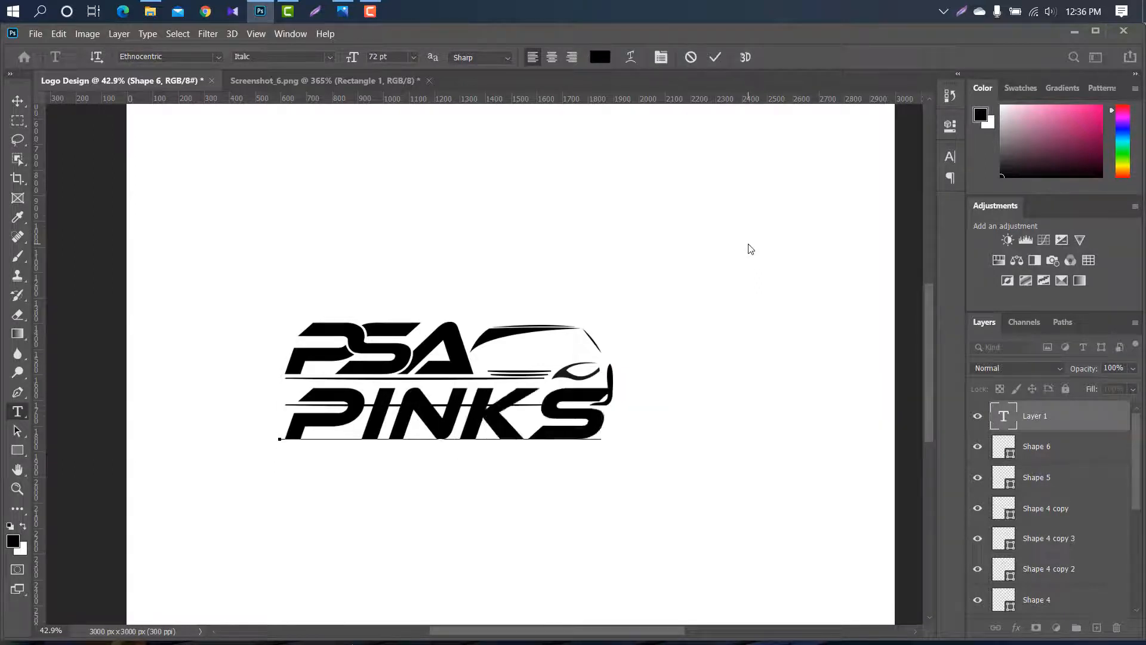
left_click(715, 57)
Step: Change the PINKSPEED text's font to Hard Sports
left_click(951, 157)
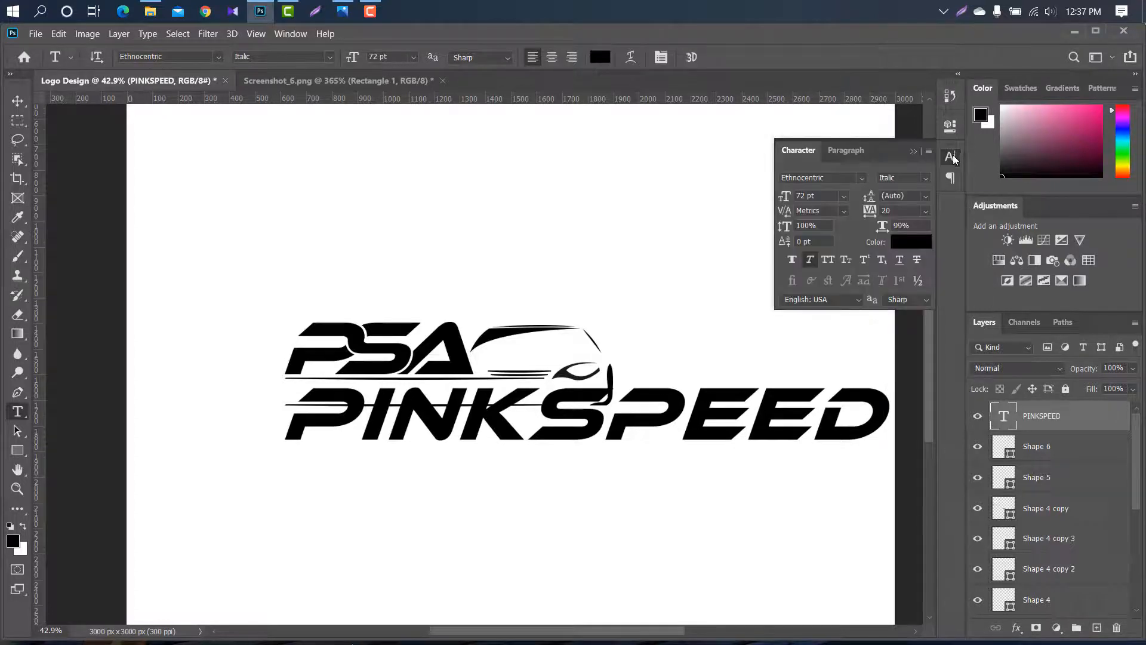
left_click(862, 178)
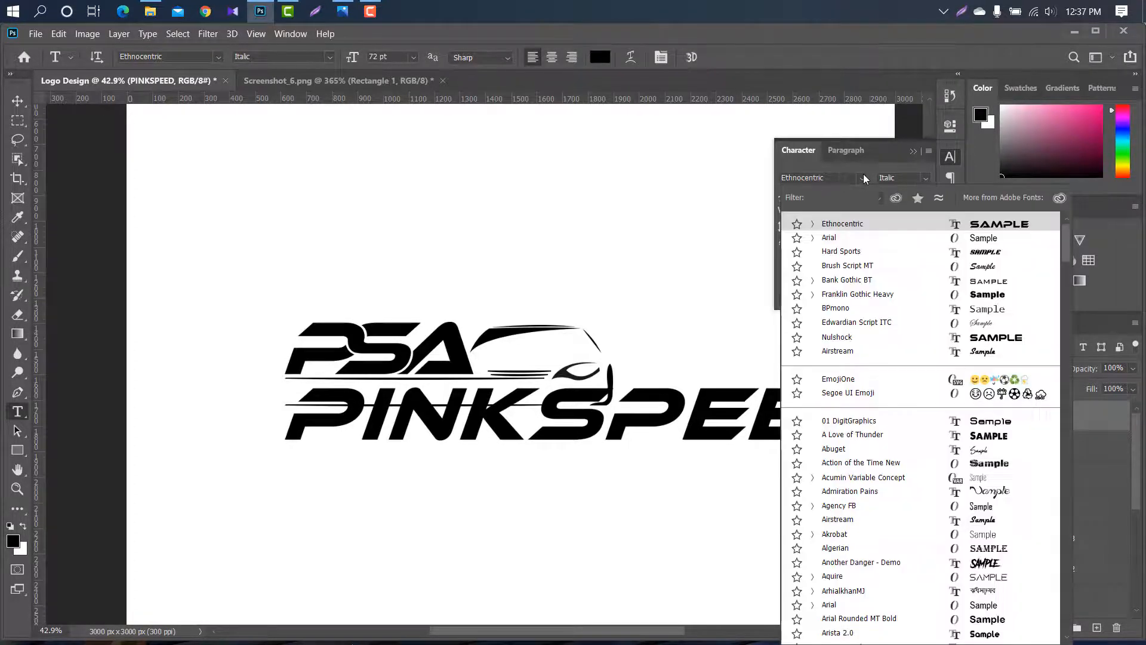
left_click(854, 251)
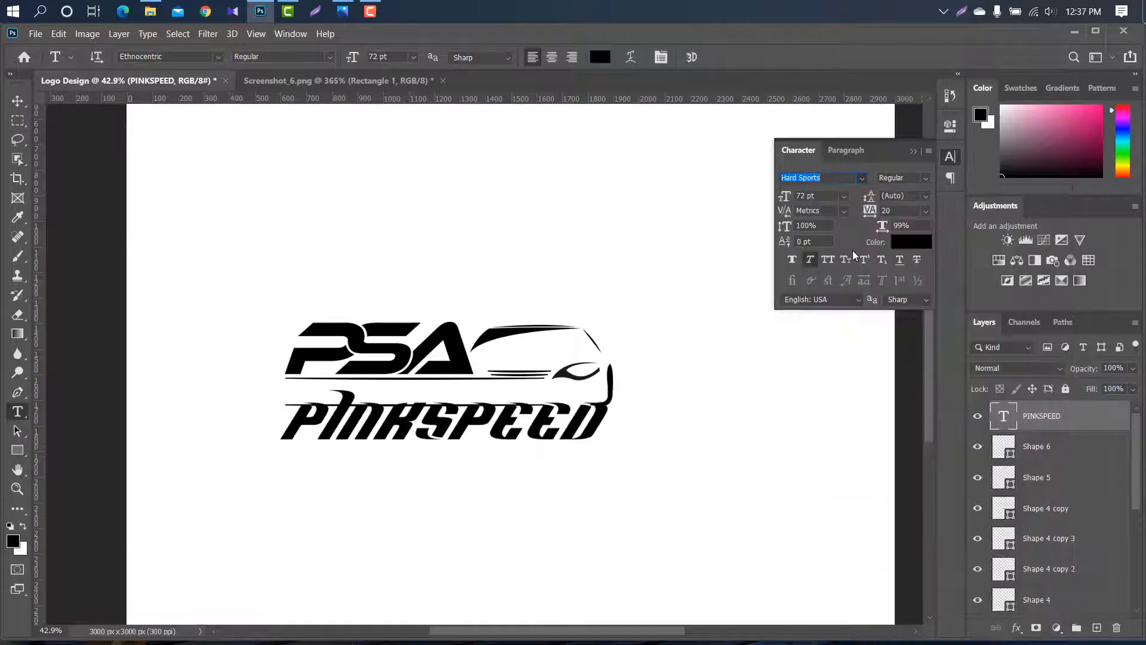
left_click(914, 152)
Step: Duplicate the PINKSPEED text layer and place the copy directly after the end of the original word
left_click_drag(1075, 416, 1097, 627)
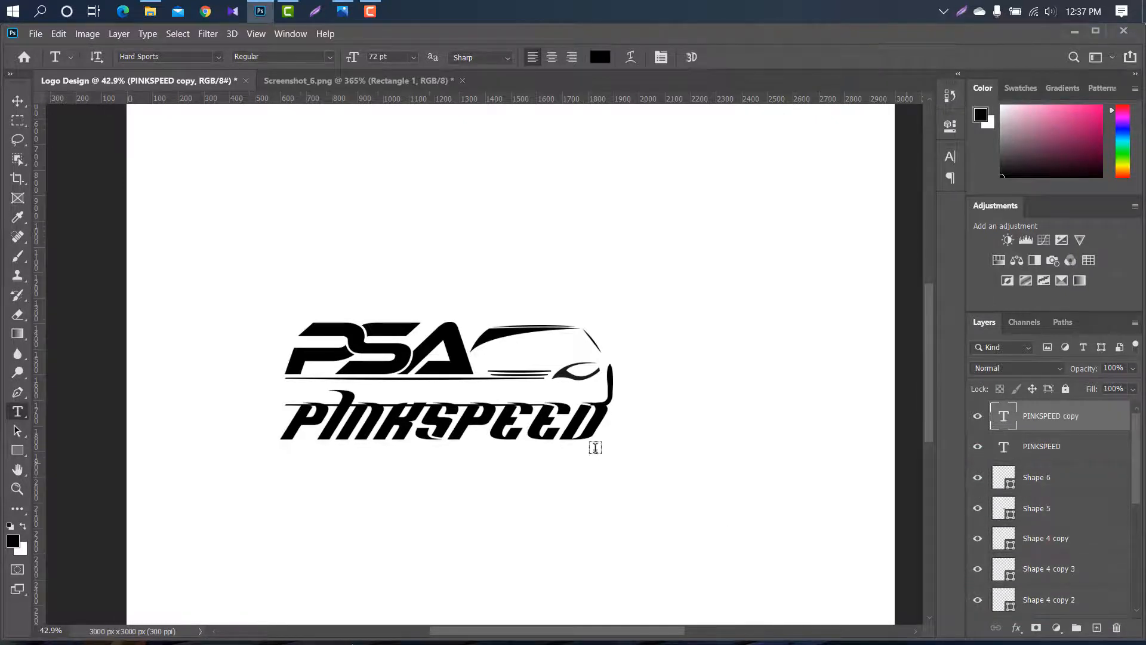
key("ctrl+t")
left_click_drag(602, 422, 917, 424)
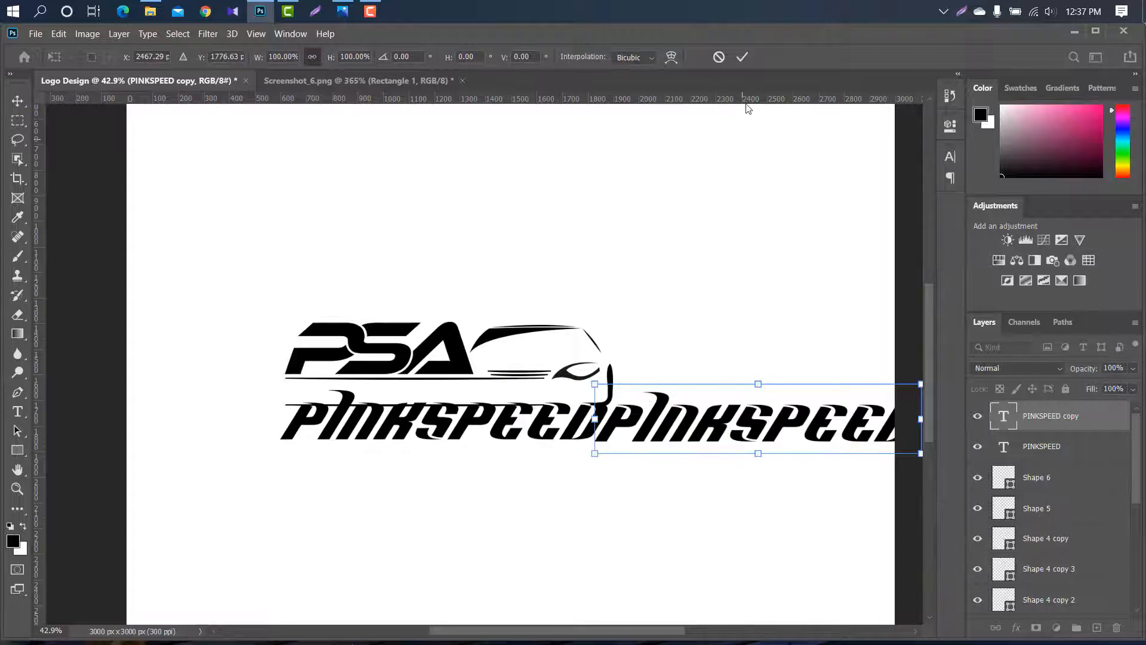
left_click(742, 57)
Step: Replace the text of the duplicated layer with AUTO
double_click(1009, 421)
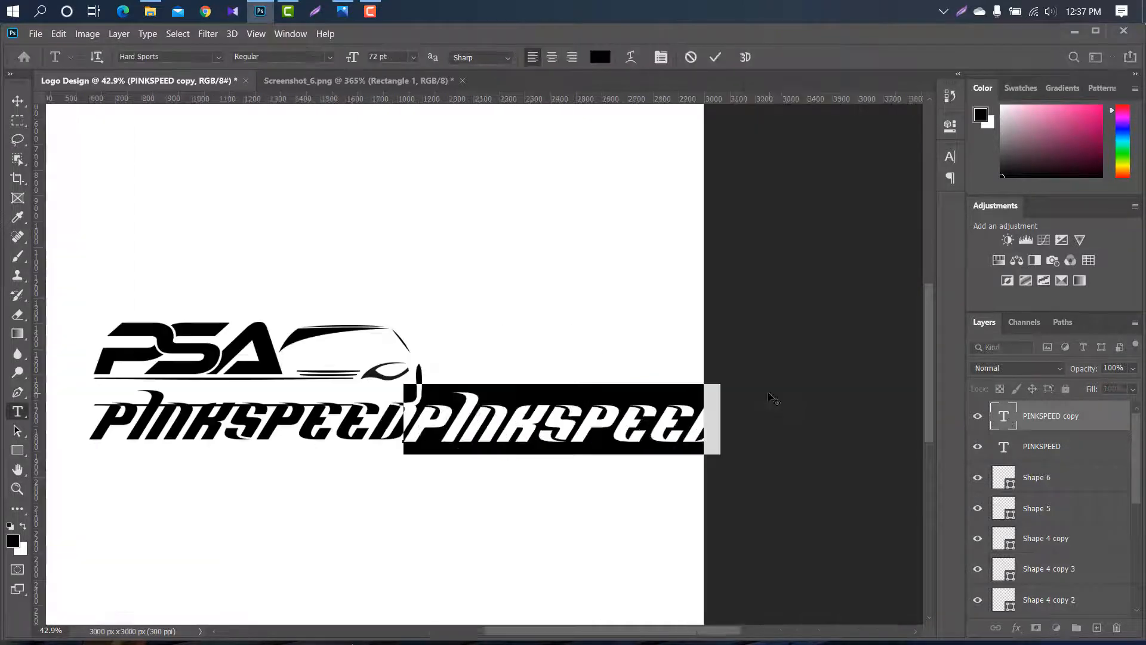
type("AUTO")
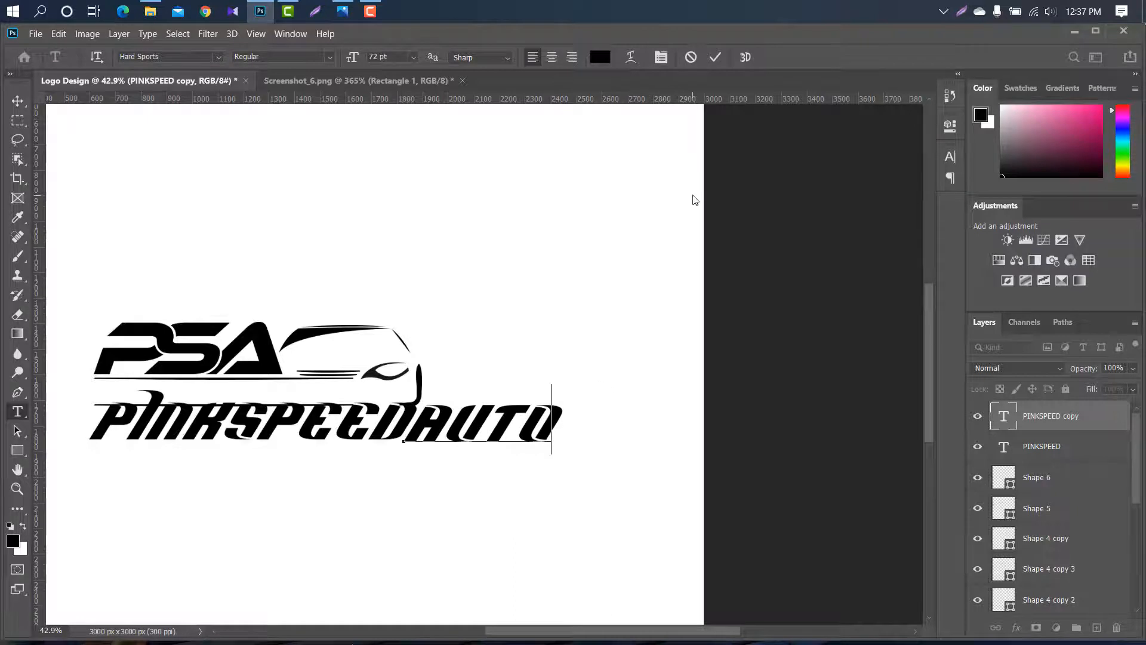
left_click(715, 57)
Step: Scale the PINKSPEED and AUTO text together to 43.87% and place them between the two long underlines
key("v")
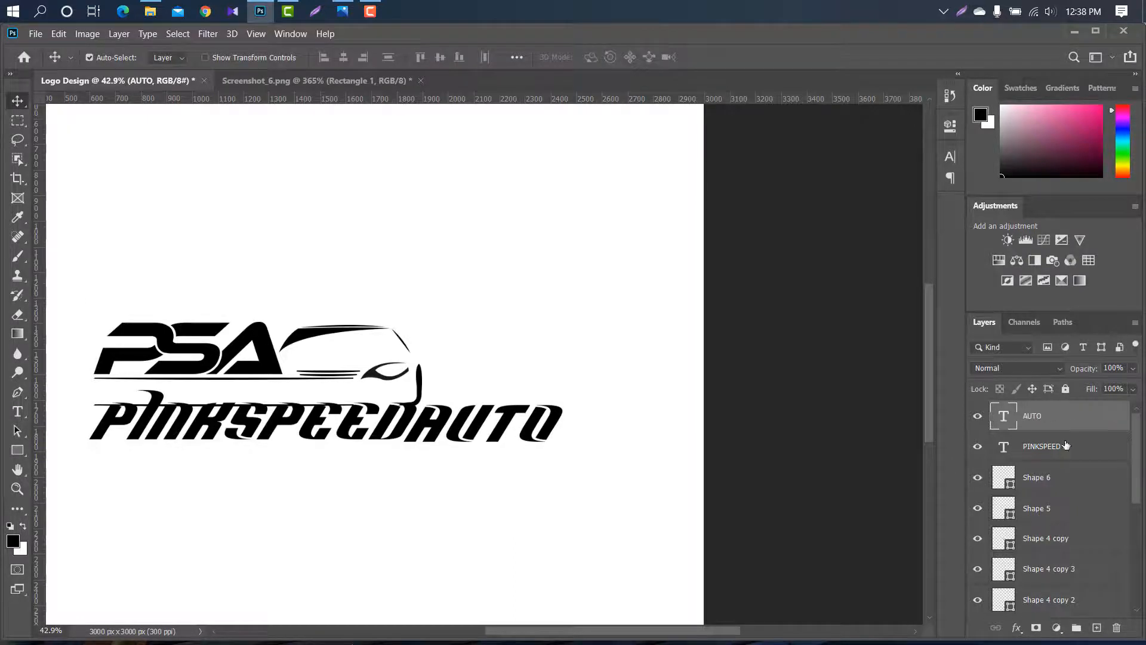
left_click(1013, 456, "shift")
key("ctrl+t")
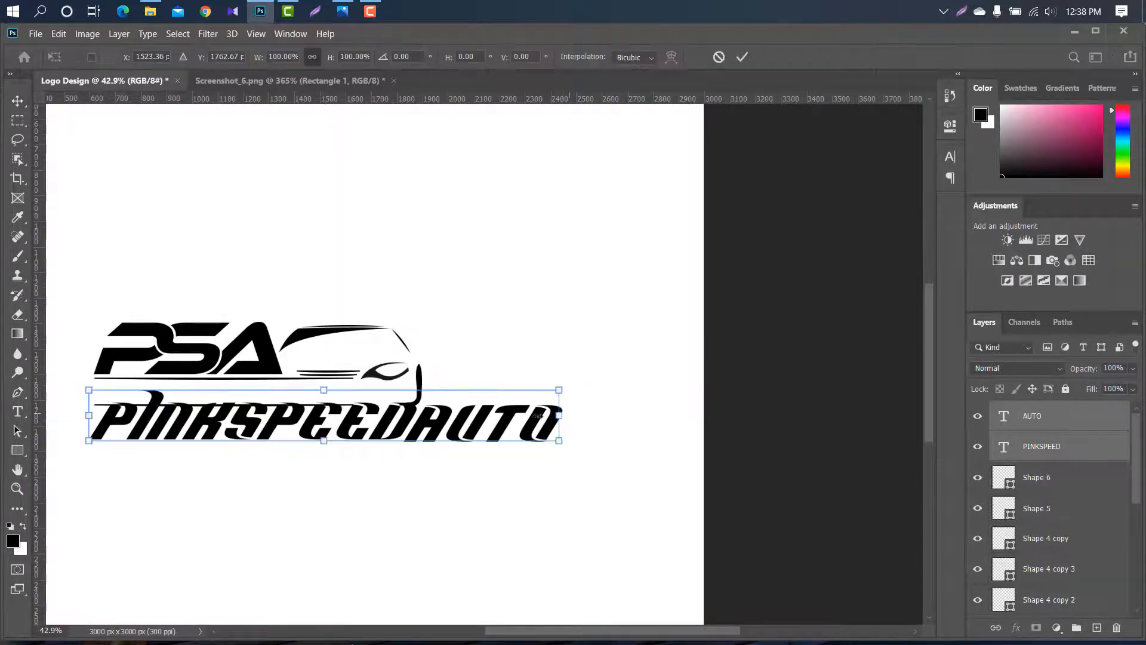
left_click_drag(565, 415, 297, 419)
left_click_drag(197, 417, 202, 390)
scroll(202, 390, "up", 7)
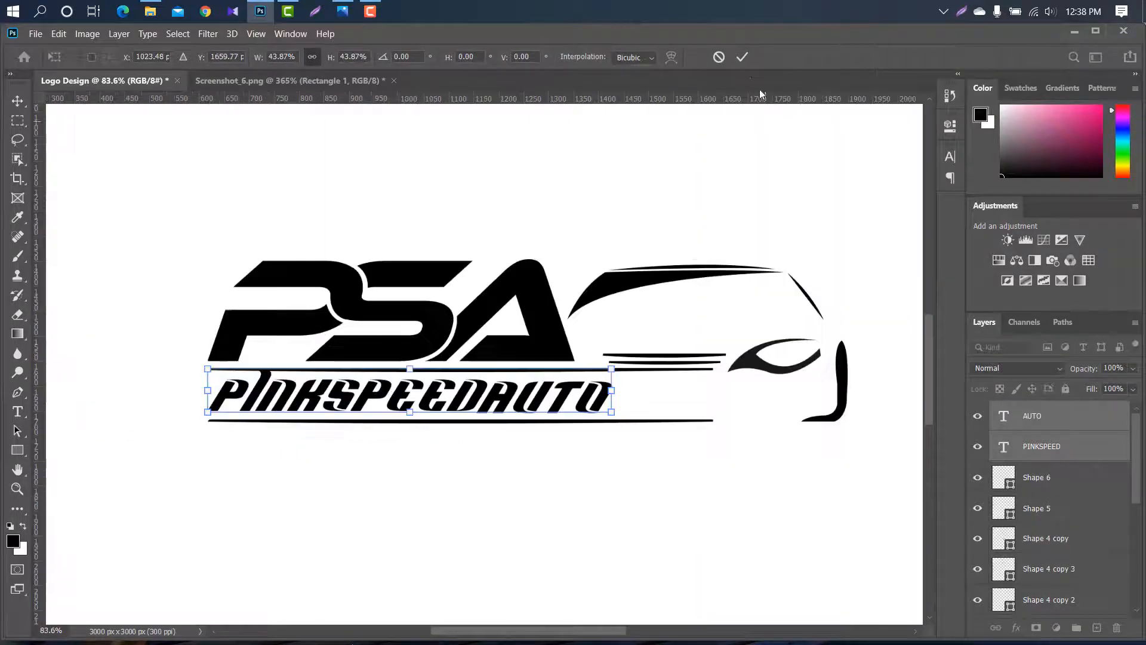
left_click(742, 60)
Step: Insert a space in the PINKSPEED text so it reads PINK SPEED
left_click(1072, 454)
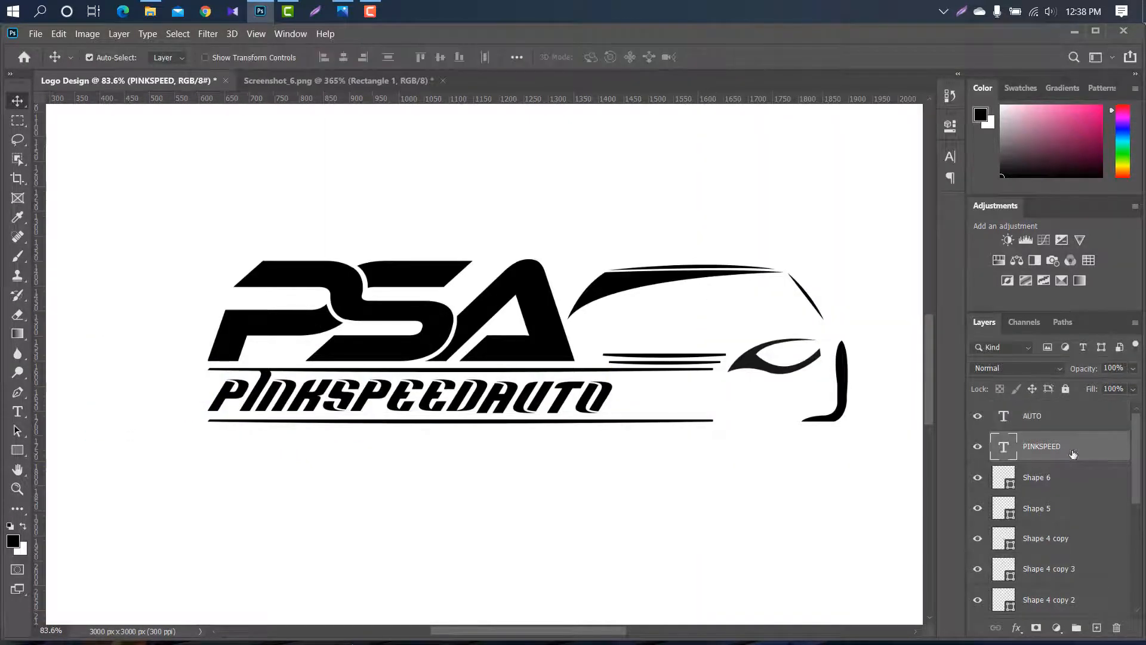
double_click(1002, 448)
left_click(322, 391)
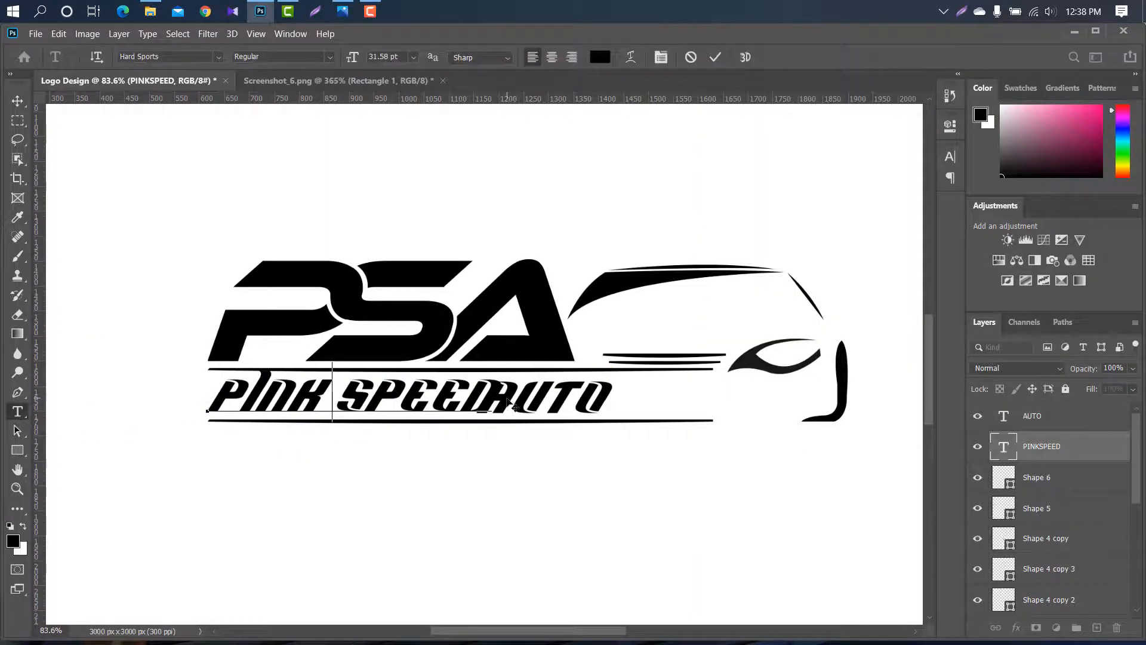
Step: Nudge the AUTO text rightward to leave a word space after PINK SPEED
left_click(1076, 425)
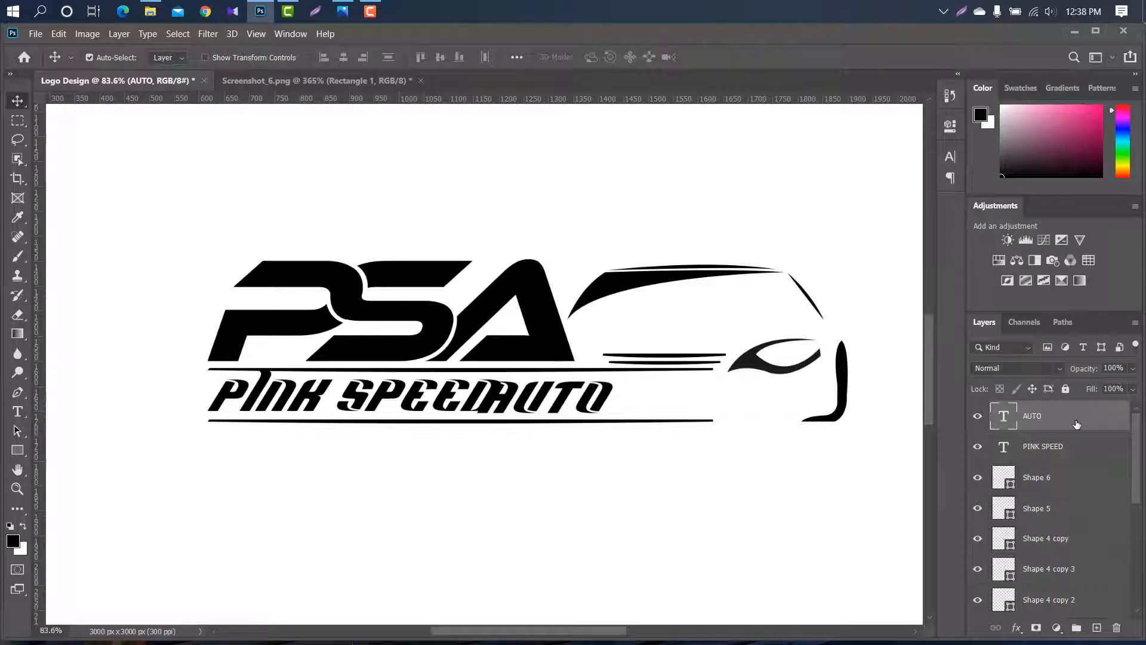
key("shift+Right")
key("shift+Right")
key("shift+Right")
key("shift+Right")
key("shift+Right")
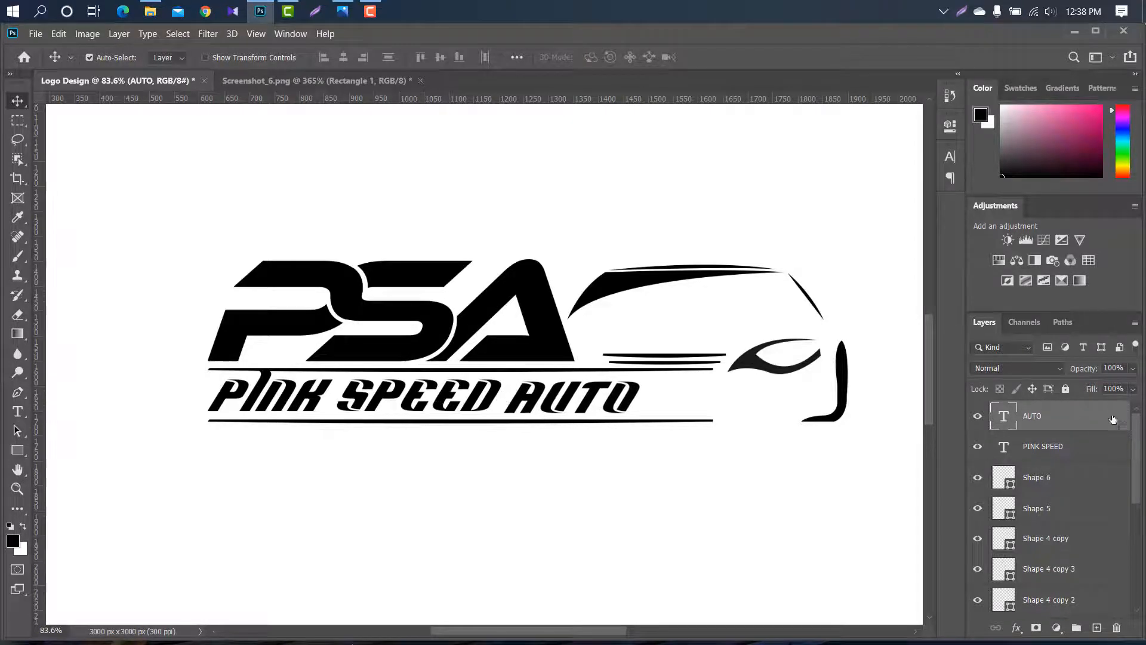
Step: Set the character tracking of the PINK SPEED and AUTO text to 300
left_click(1077, 446, "shift")
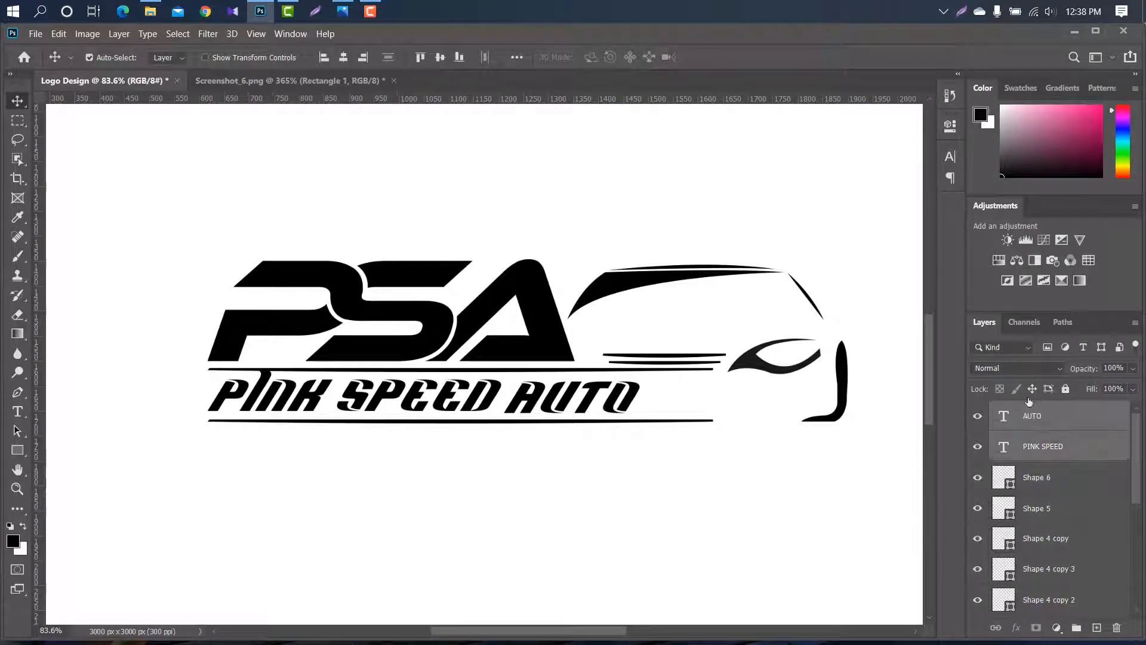
left_click(945, 156)
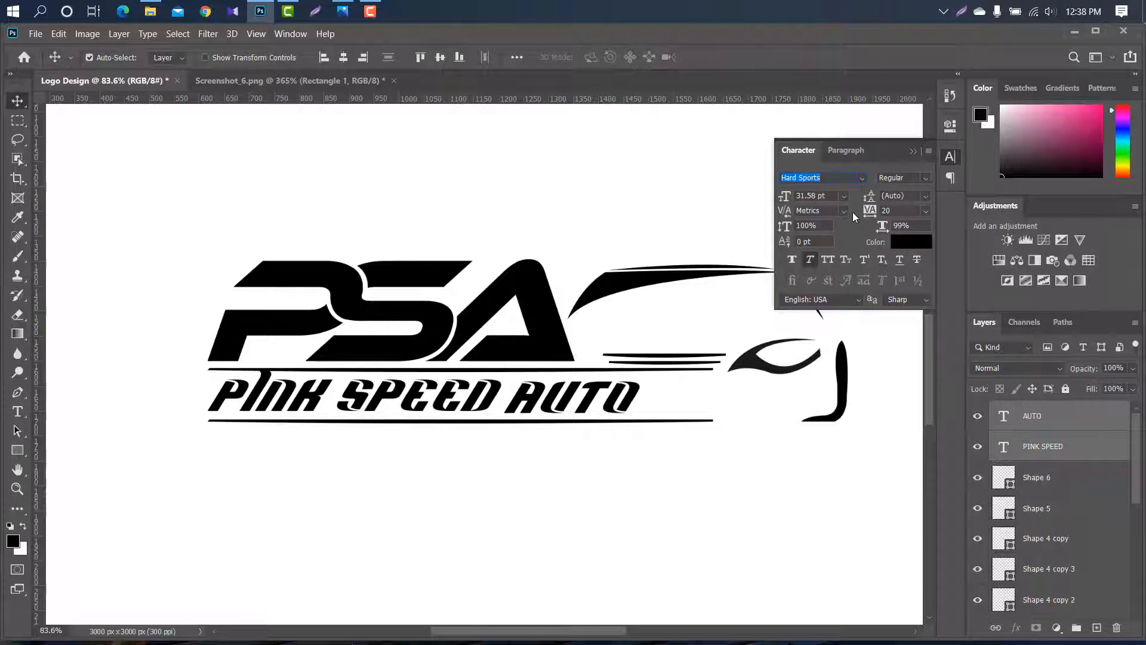
left_click(893, 210)
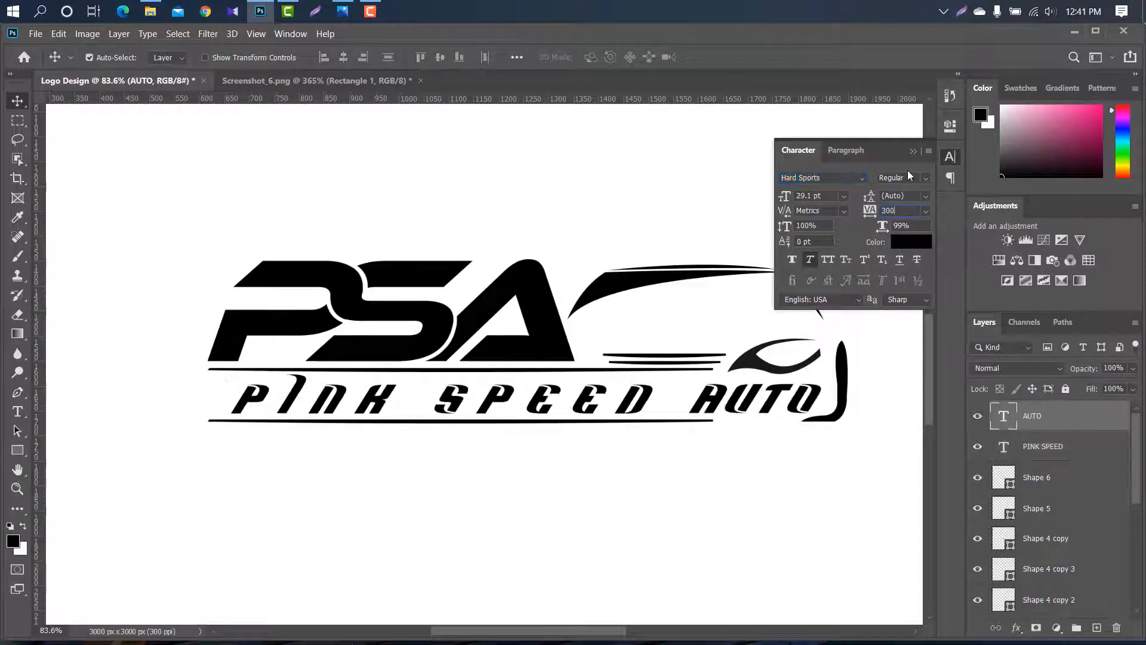
Step: Align the PINK SPEED and AUTO text with the start of the underlines and scale both together to 96.86%
left_click(595, 399, "shift")
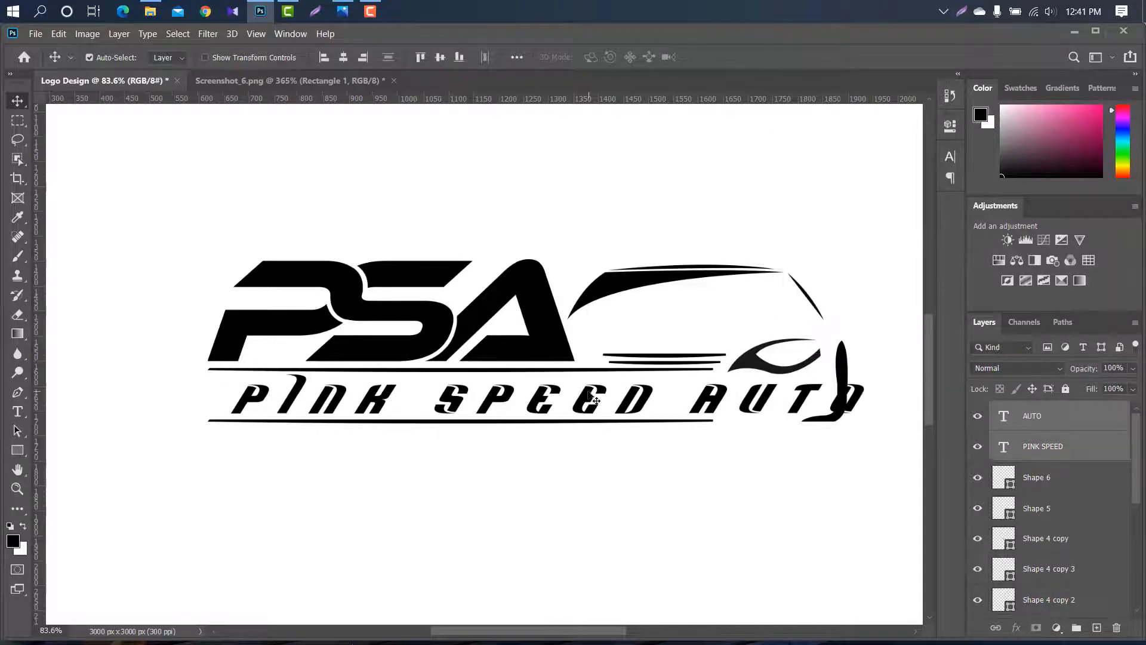
key("ctrl+t")
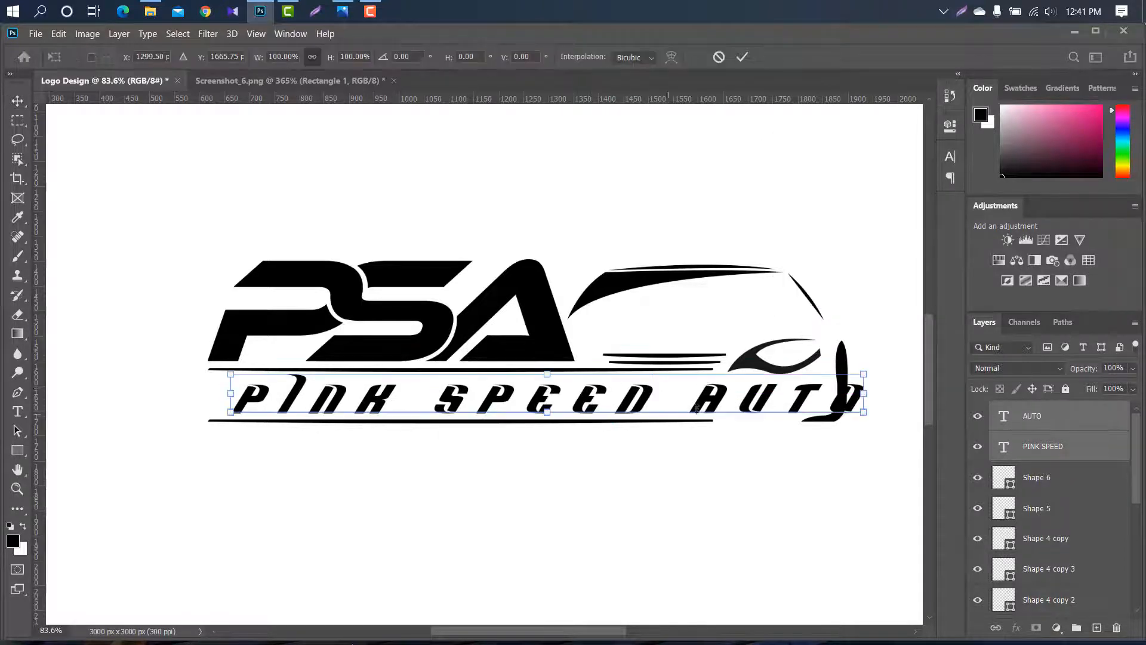
left_click_drag(740, 398, 717, 399)
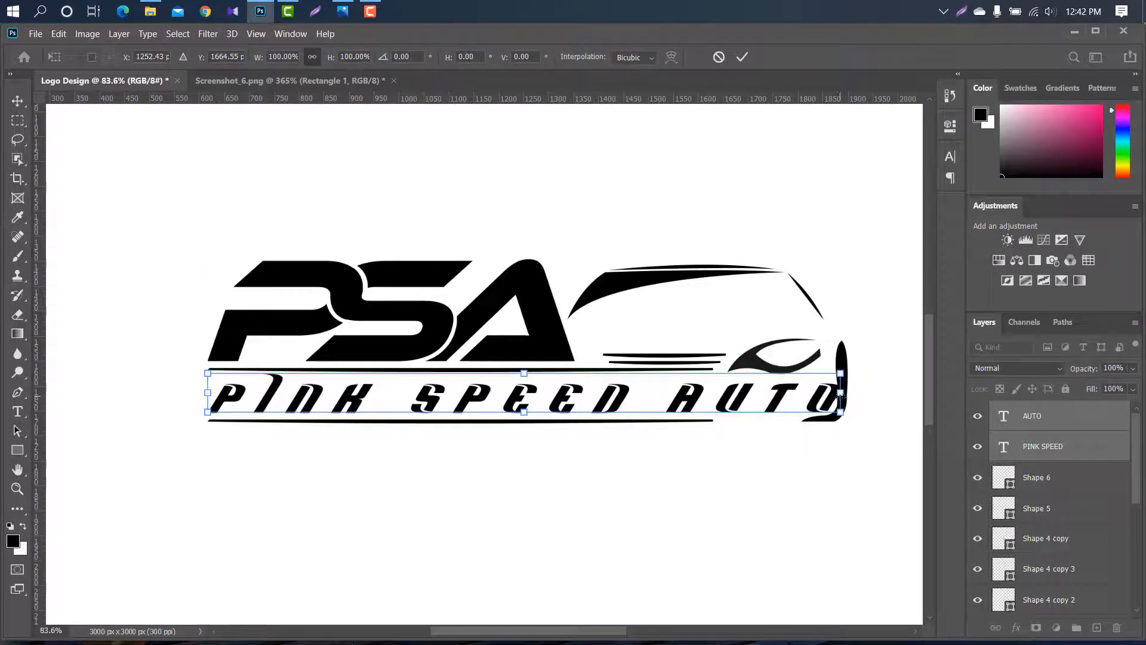
left_click_drag(840, 393, 821, 392)
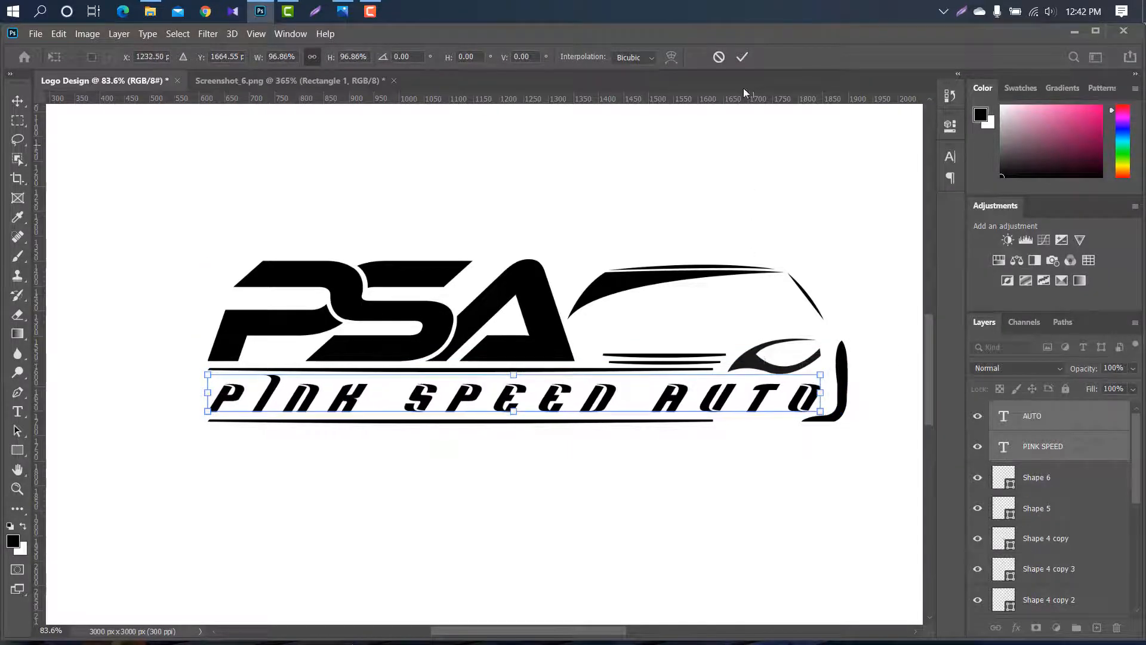
left_click(742, 58)
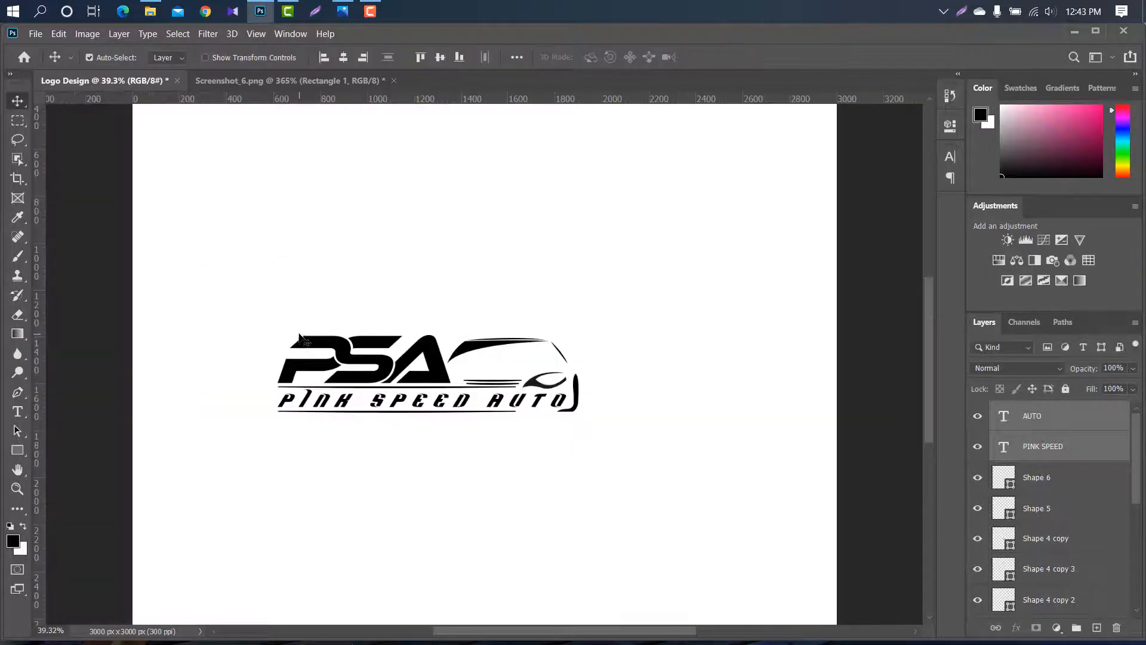
Step: Merge the P and S letter layers into one layer and rename it PS
left_click(300, 344)
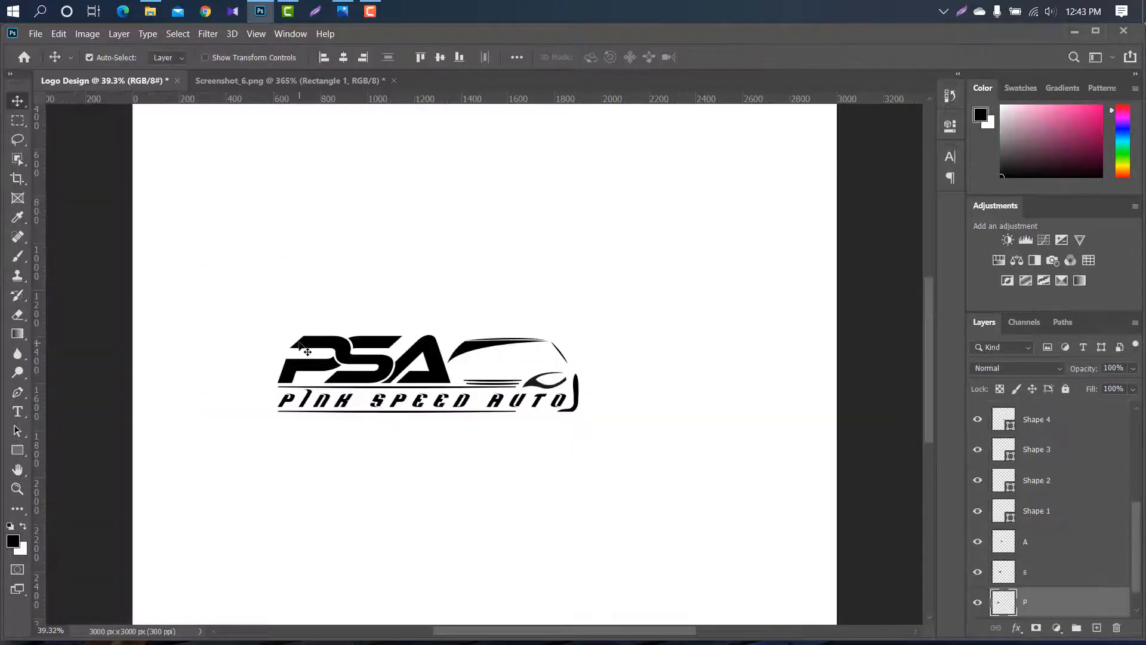
left_click(1067, 578, "shift")
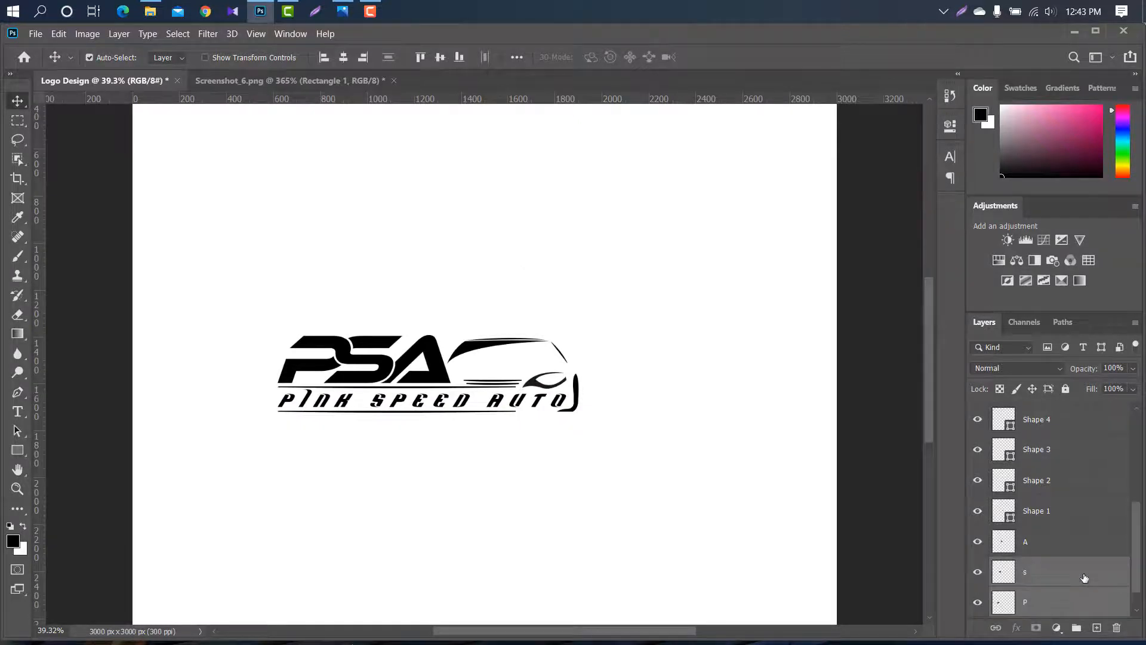
right_click(1085, 578)
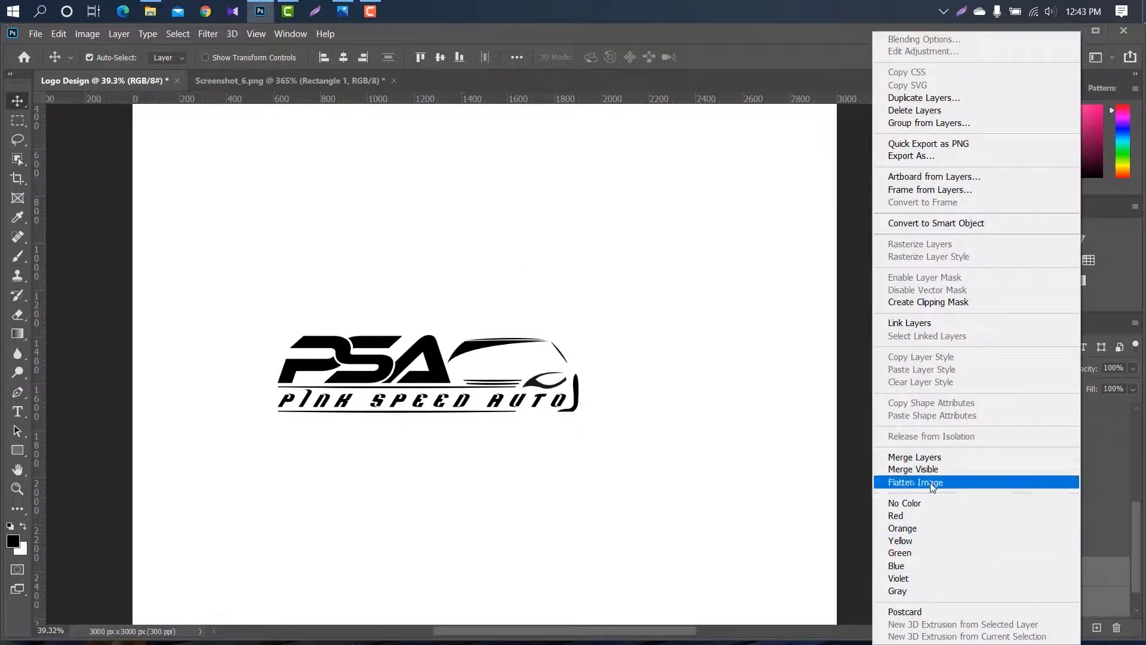
left_click(919, 456)
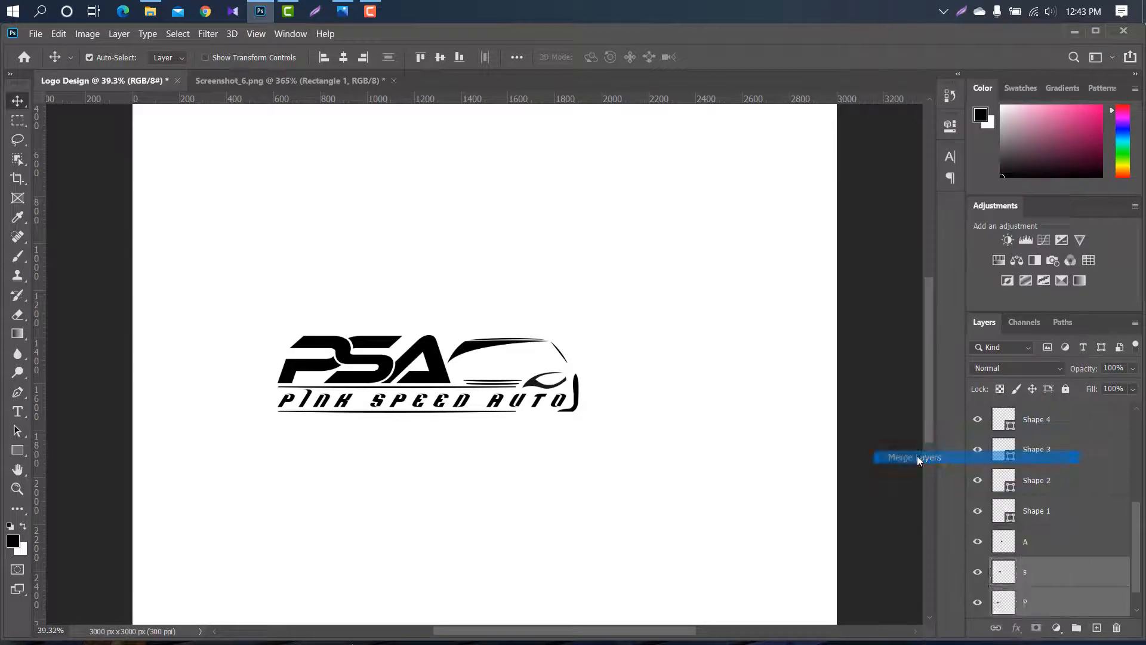
double_click(1026, 572)
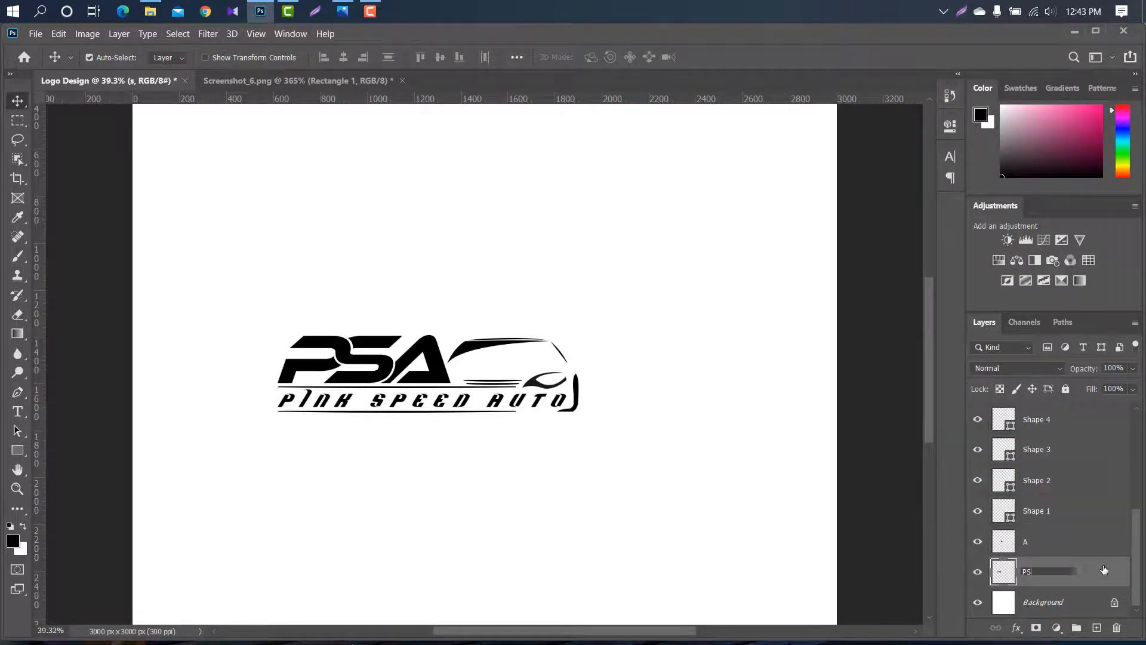
type("PS")
key("Return")
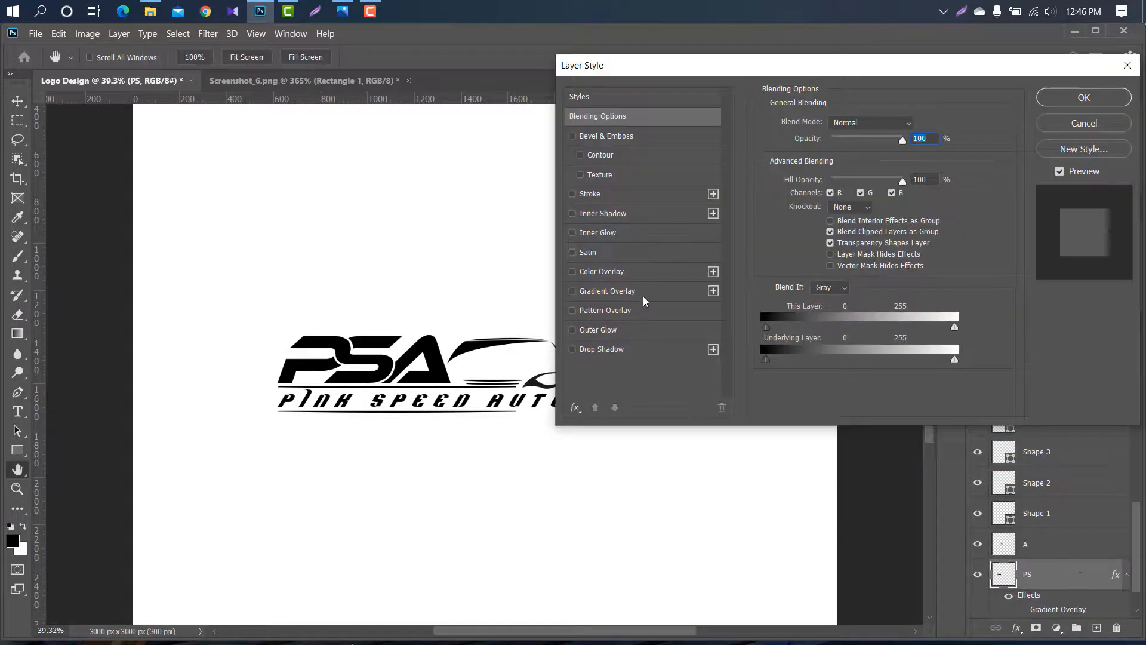
Step: Apply a linear pink Gradient Overlay to the PS layer at 90° and 29% scale, with stops f70f8b at 0% and fdbcde at 50%
left_click(645, 291)
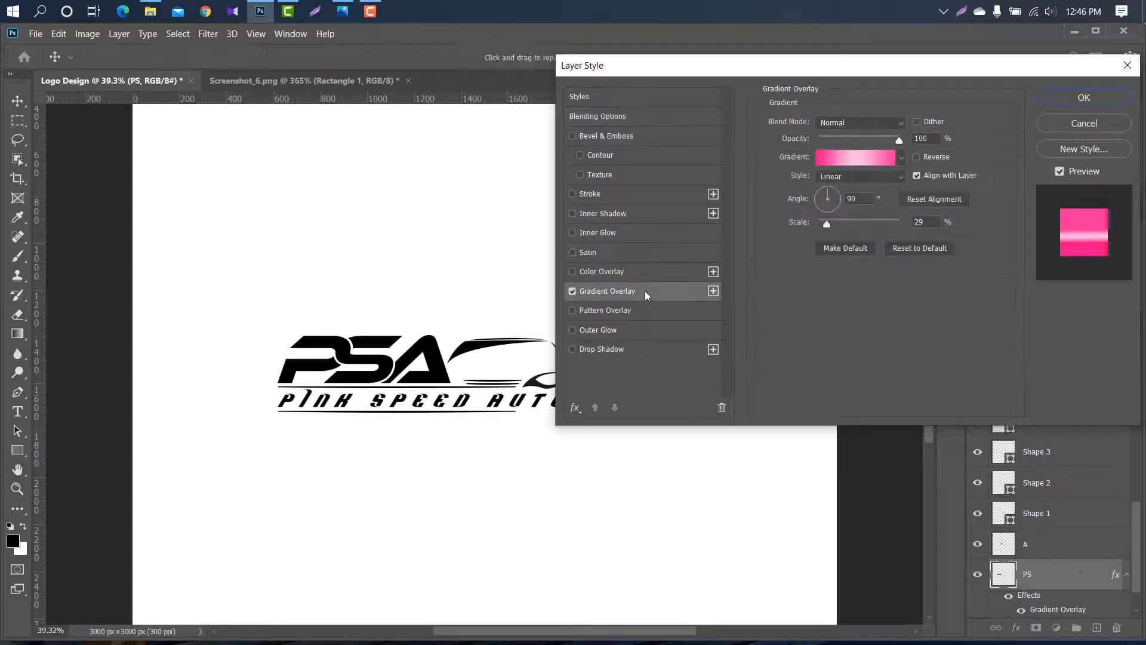
left_click(855, 160)
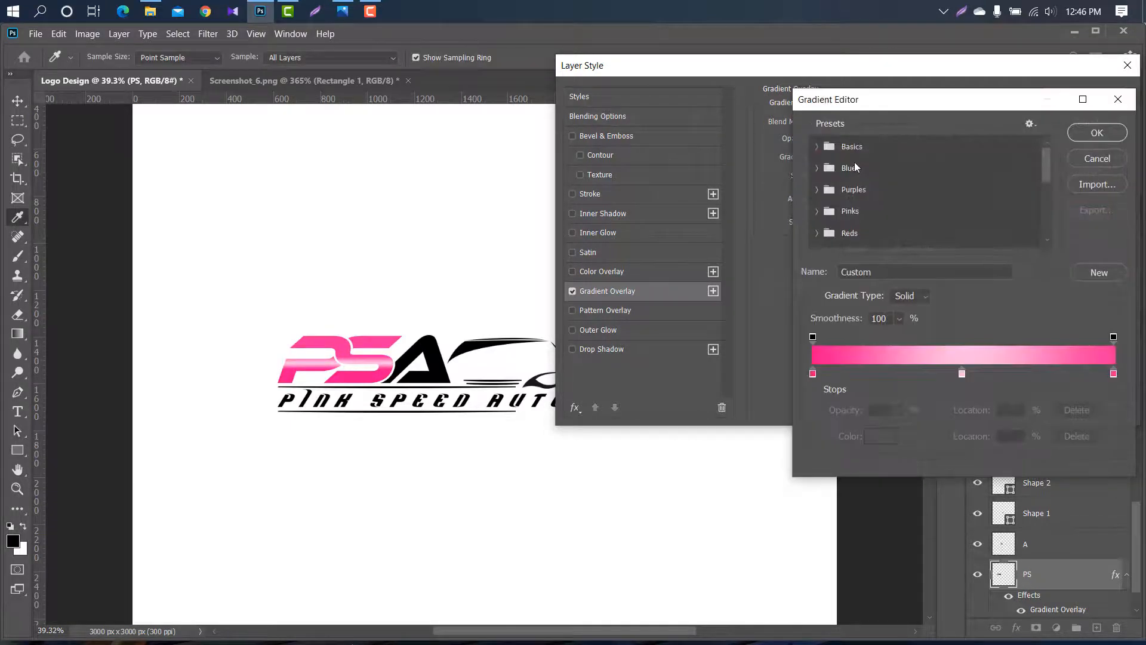
double_click(814, 373)
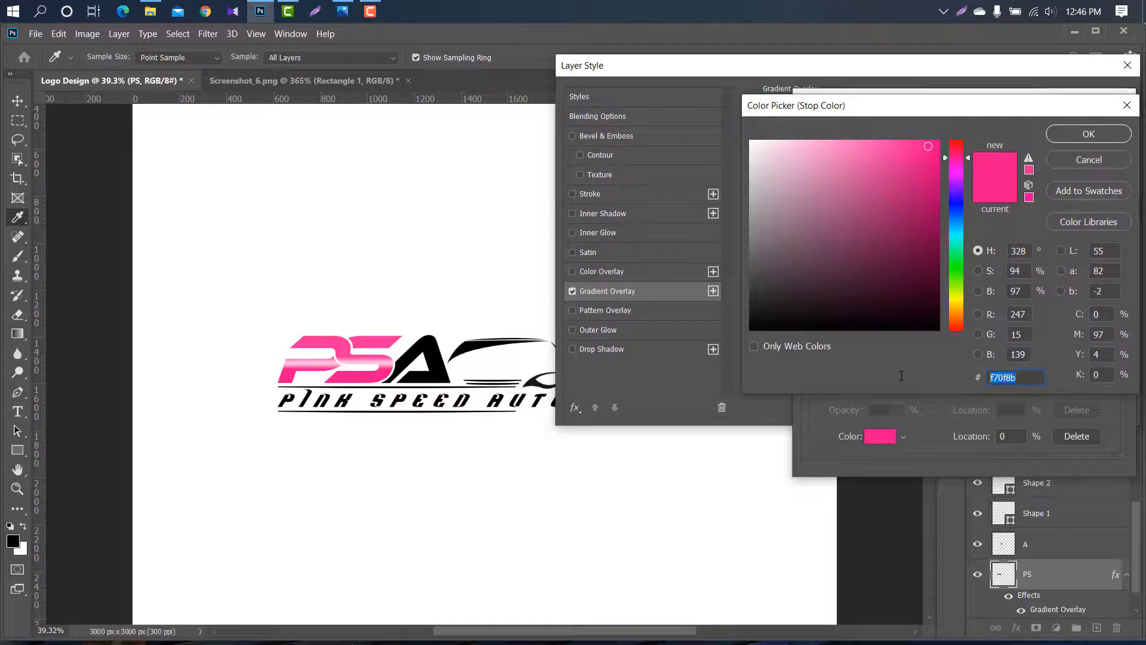
left_click(1071, 141)
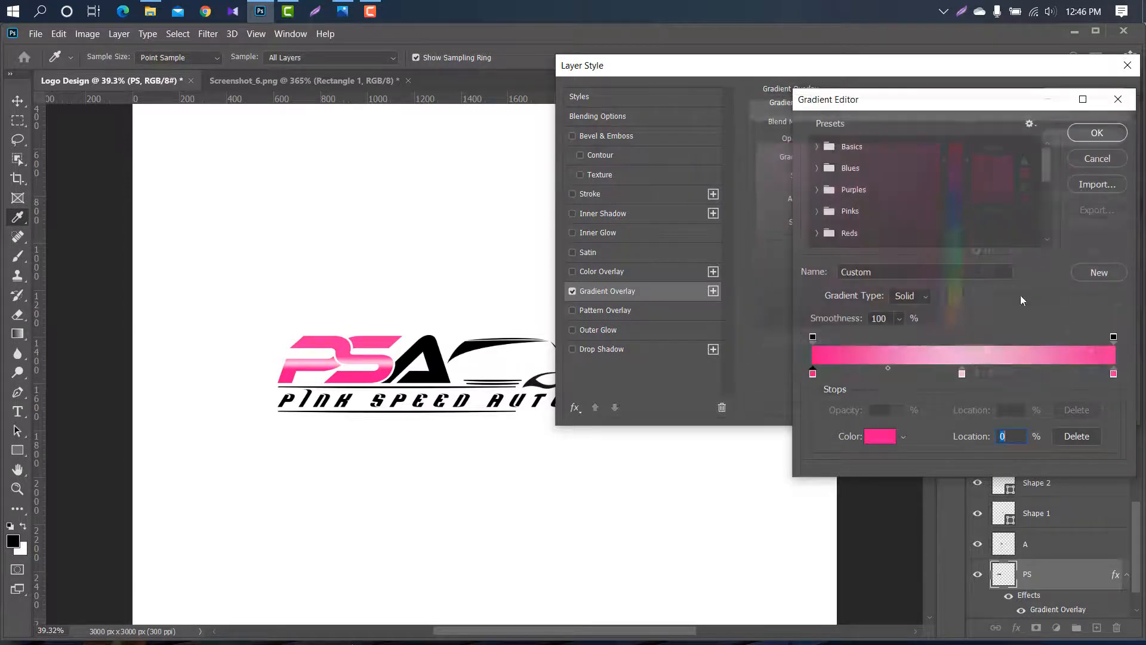
double_click(961, 374)
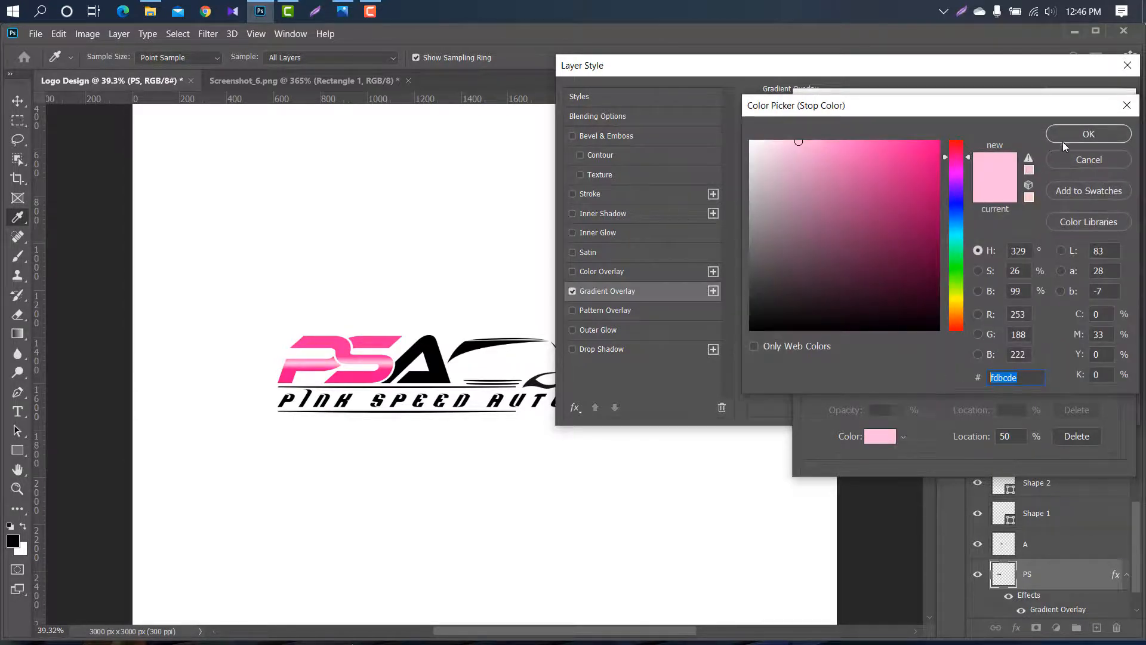
left_click(1063, 142)
double_click(1114, 374)
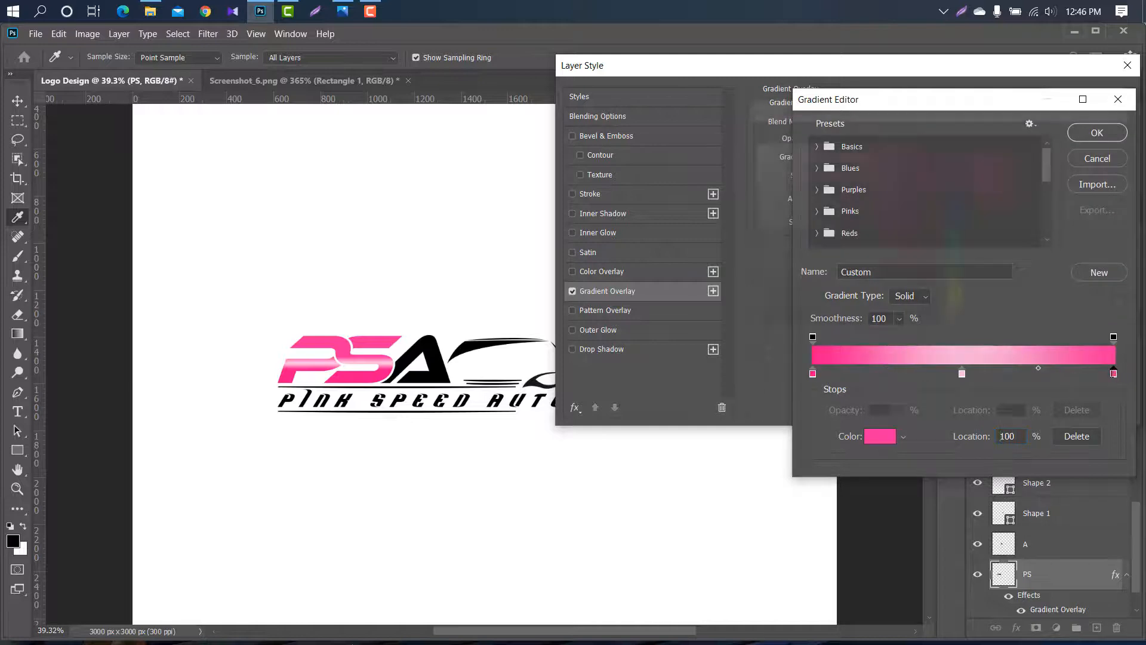
left_click(1078, 134)
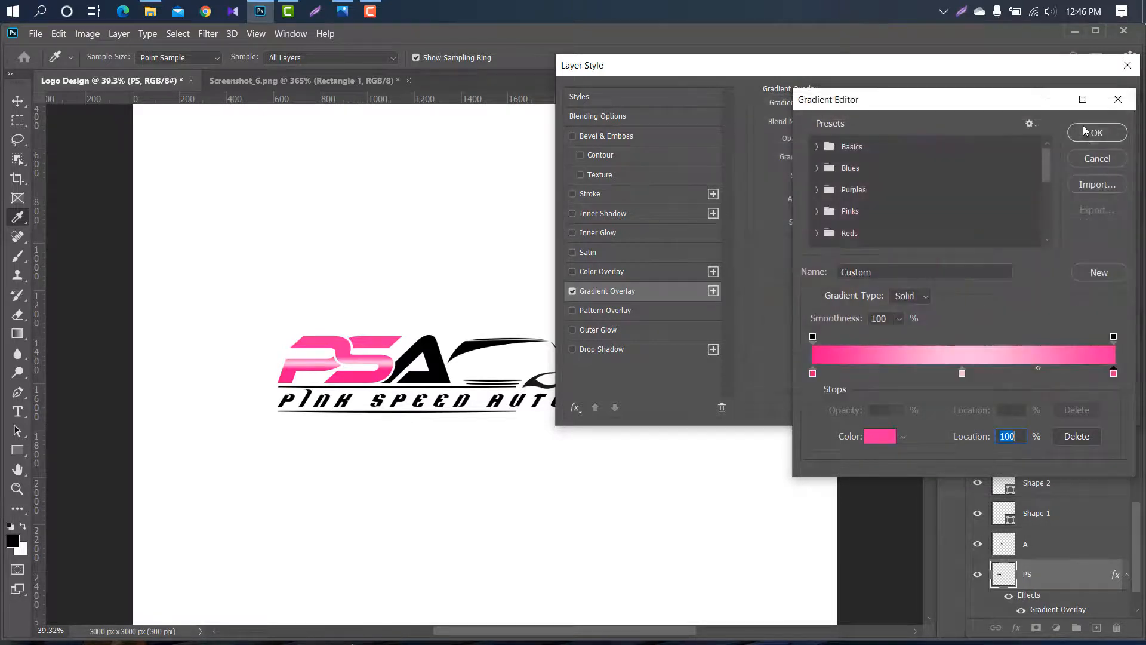
left_click(1093, 131)
left_click(1093, 97)
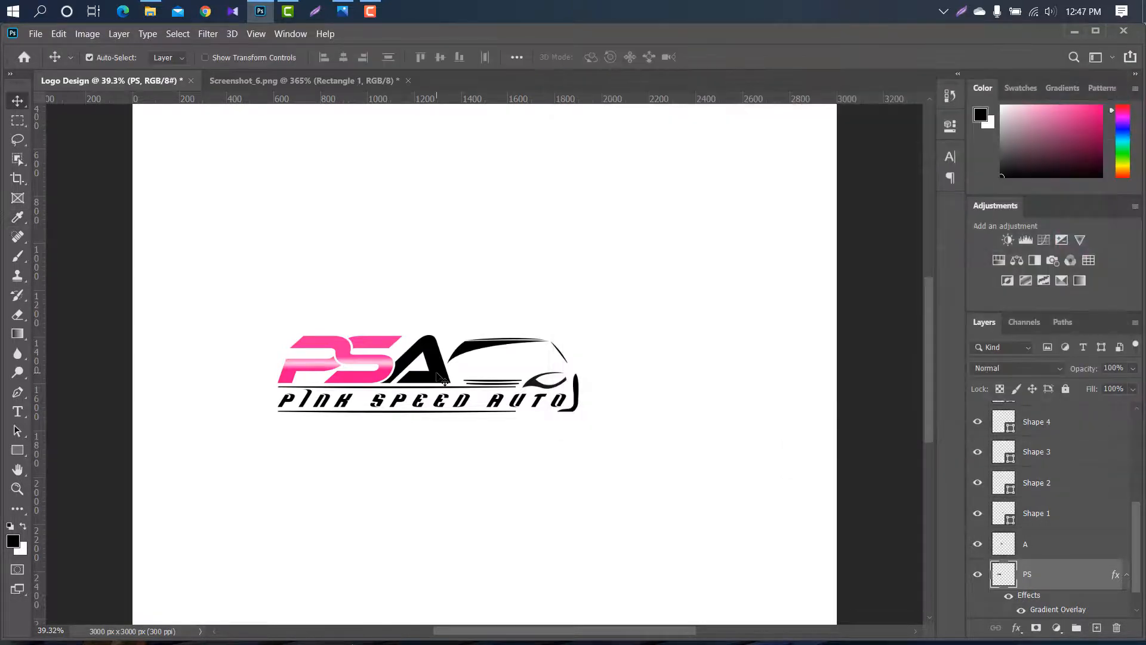
Step: Add a linear Gradient Overlay to the A layer and set the gradient's first colour stop to 999999
left_click(1015, 542)
double_click(1094, 544)
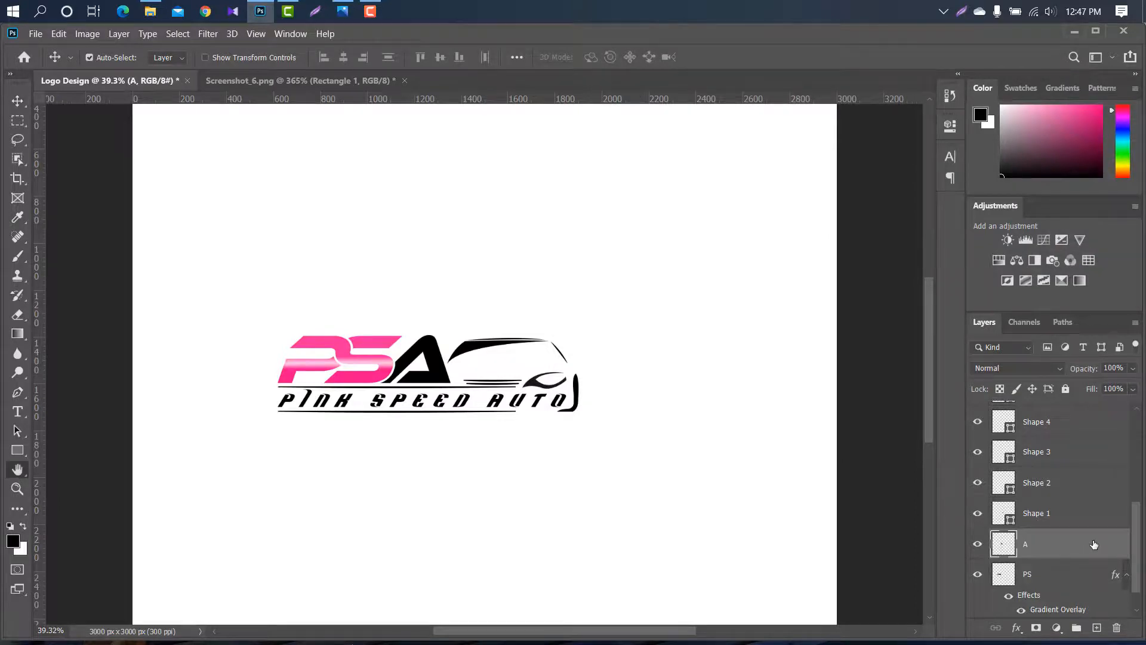
left_click(651, 287)
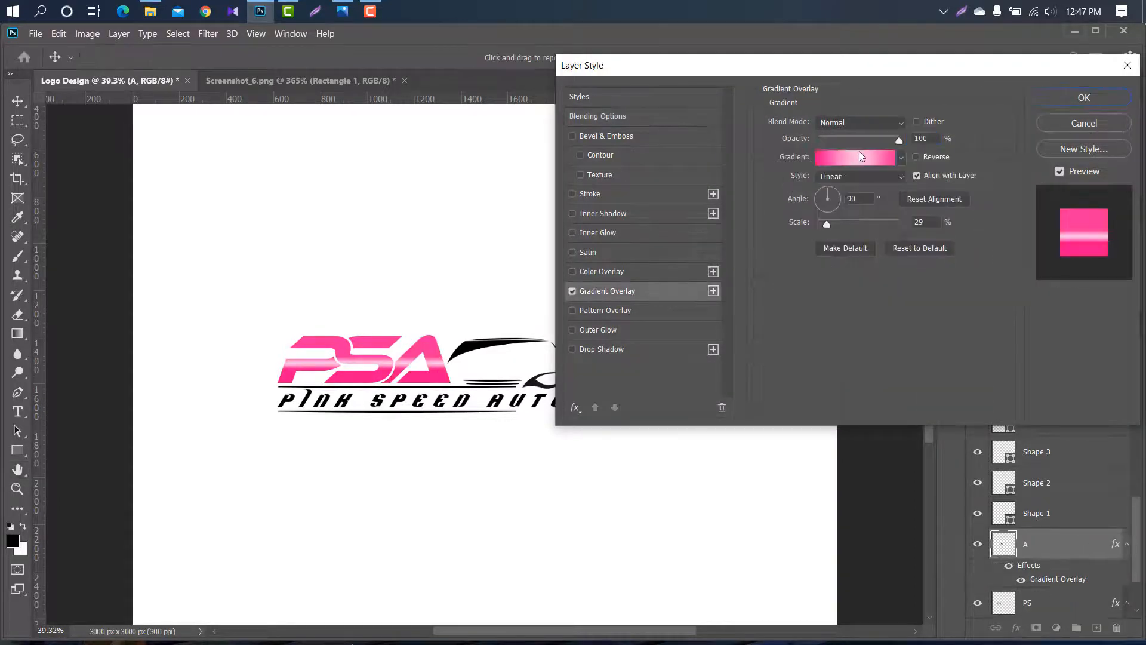
left_click(858, 152)
left_click(813, 374)
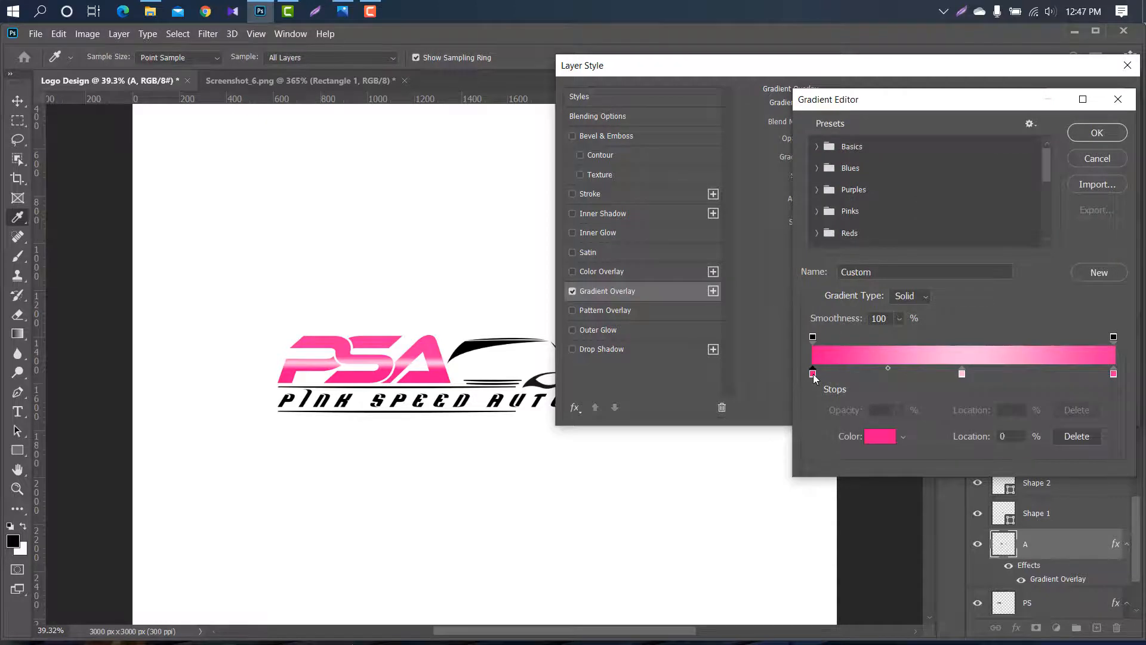
left_click(876, 437)
type("999999")
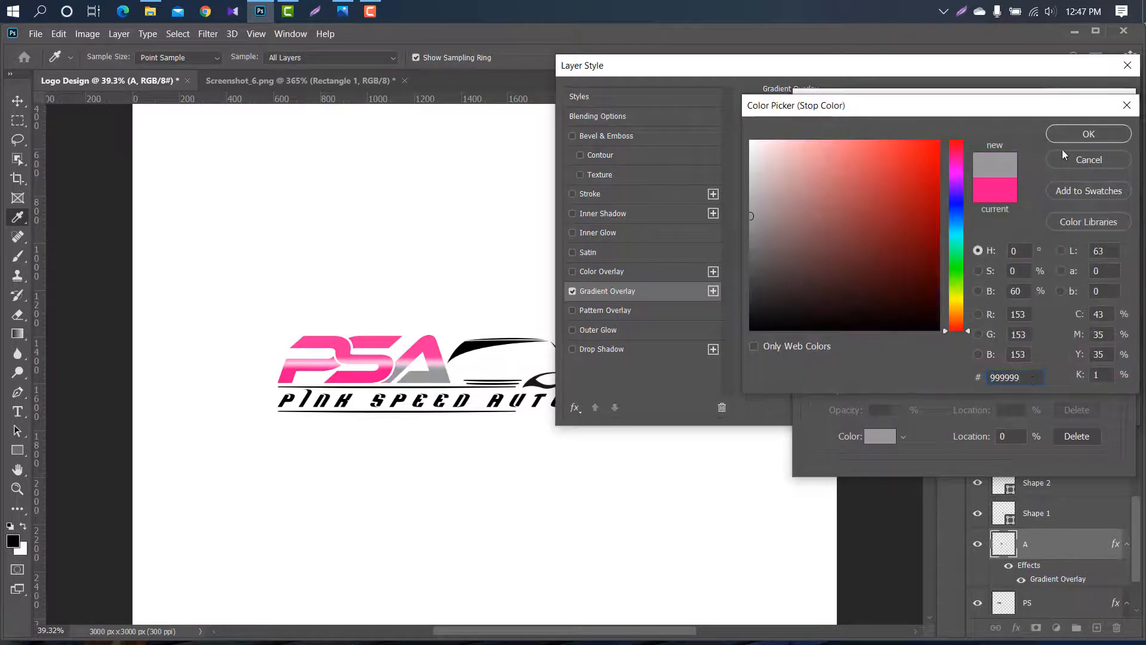
left_click(1082, 141)
Step: Set the middle colour stop of the A layer's gradient, at 50%, to e0e0e0
left_click(962, 373)
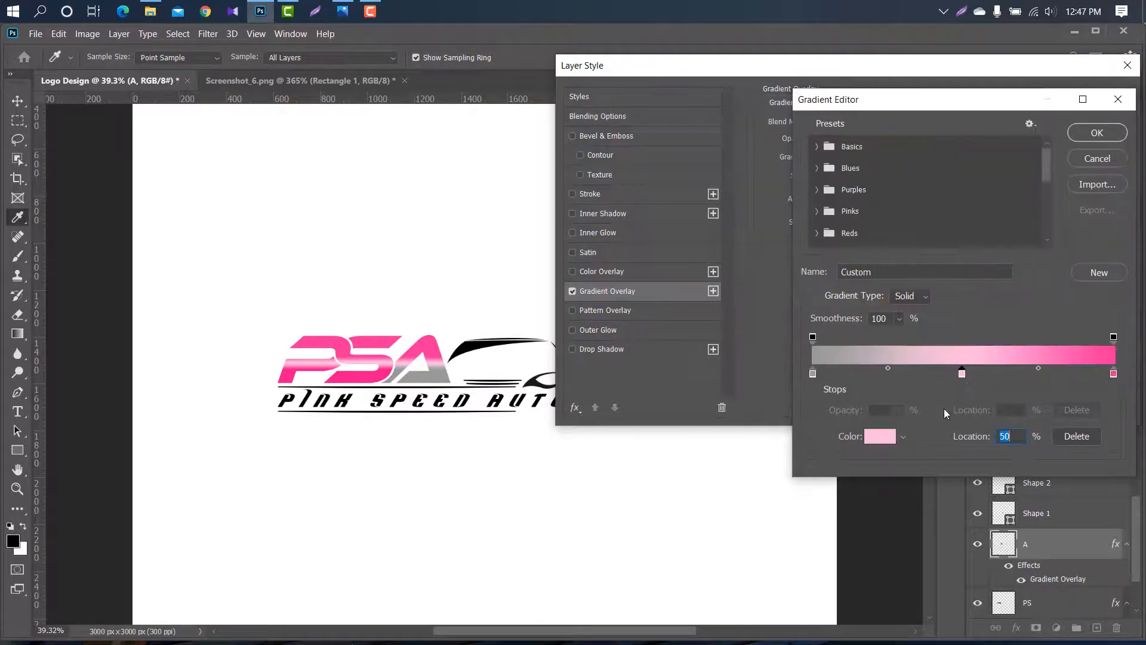
left_click(880, 436)
left_click(1033, 379)
type("e0e0e0")
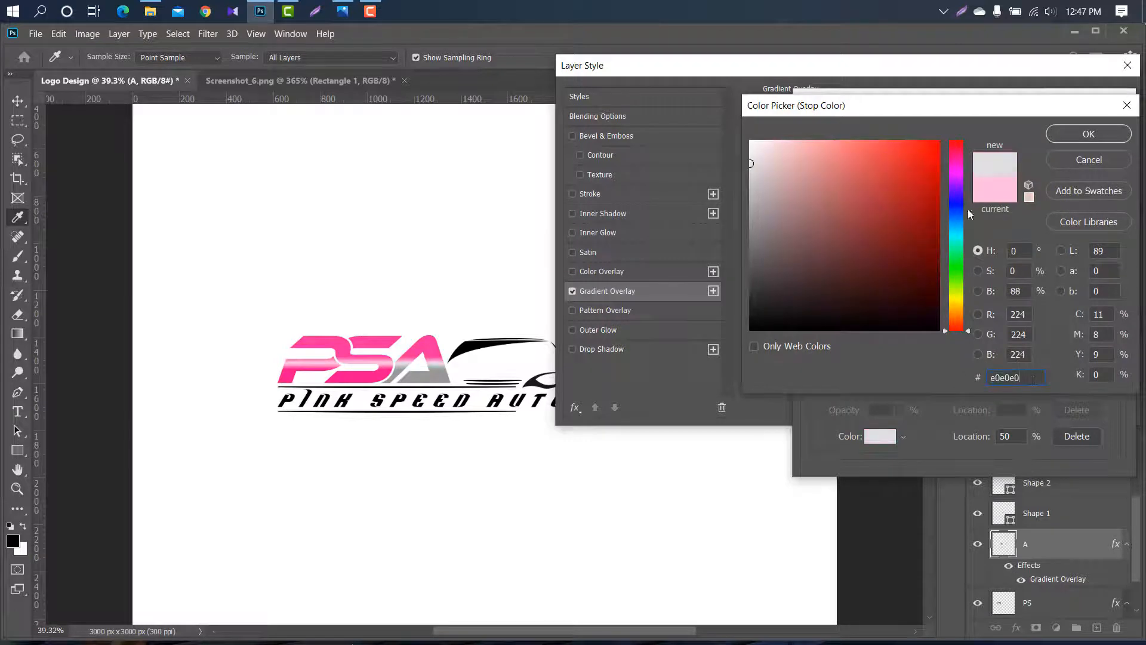
left_click(1085, 136)
Step: Set the end colour stop of the A layer's gradient to b7b7b7 and apply the layer style
left_click(1114, 373)
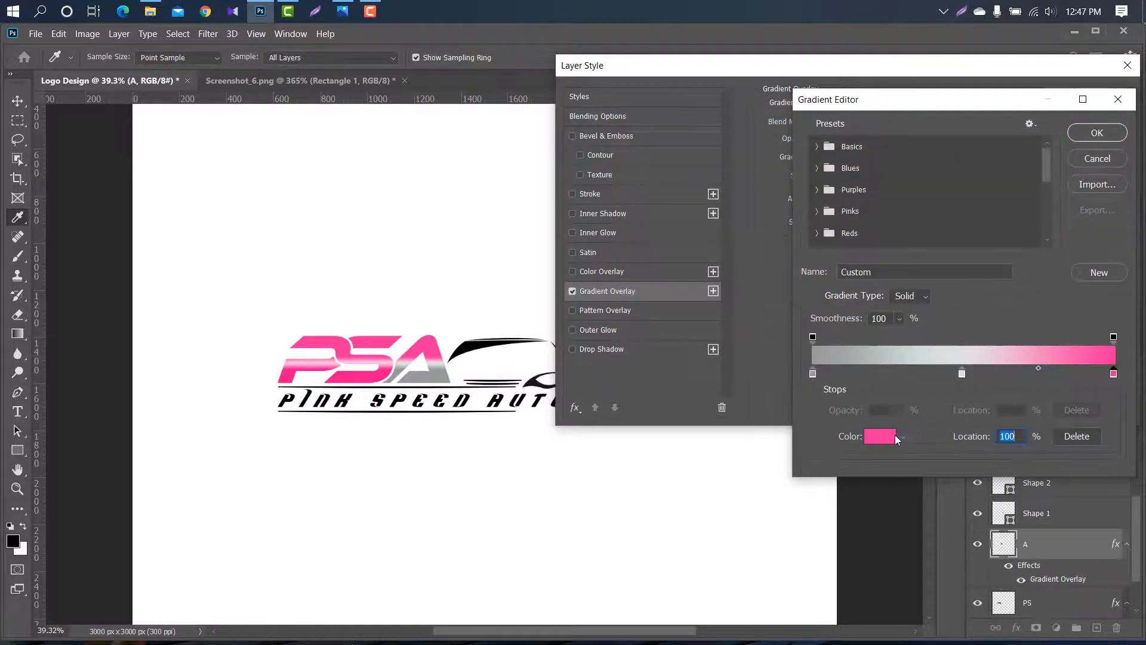
left_click(890, 435)
type("b7b7b7")
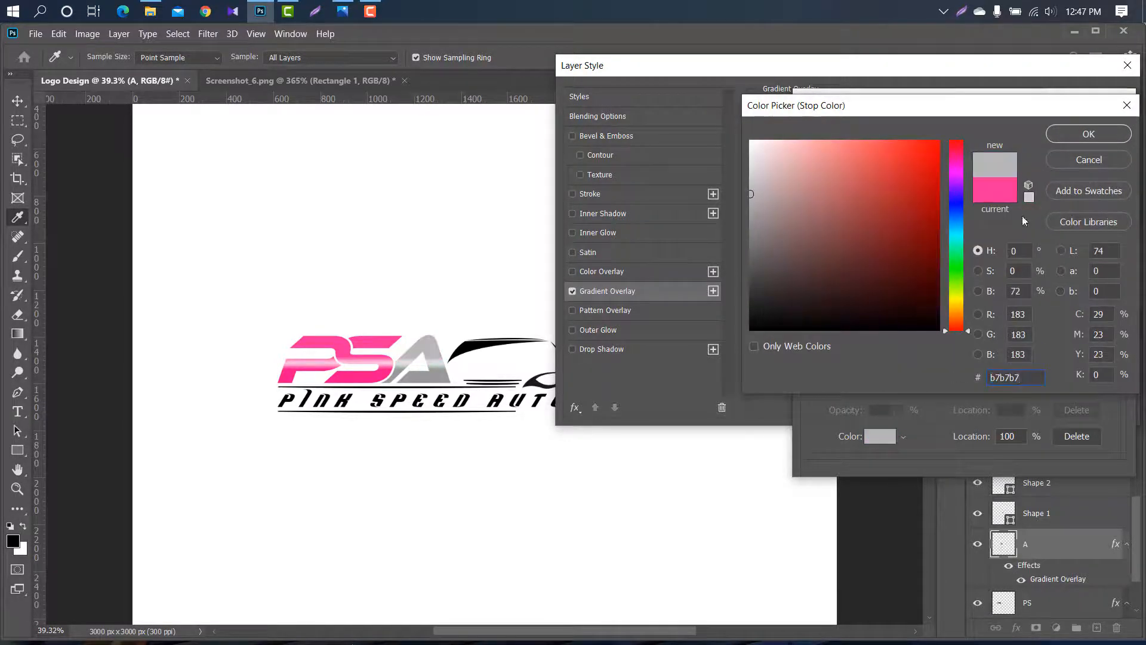
left_click(1072, 136)
left_click(1097, 133)
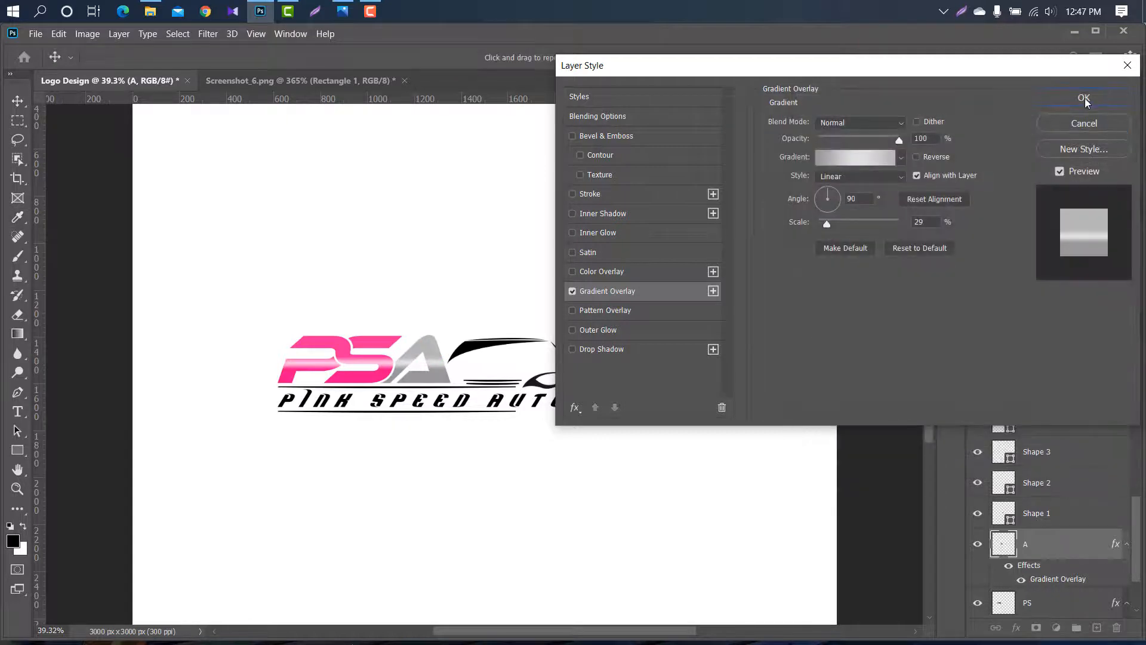
left_click(1085, 98)
Step: Apply the same grey linear Gradient Overlay, at 90° and 29% scale, to the AUTO text
key("v")
scroll(536, 419, "up", 2)
scroll(530, 414, "up", 3)
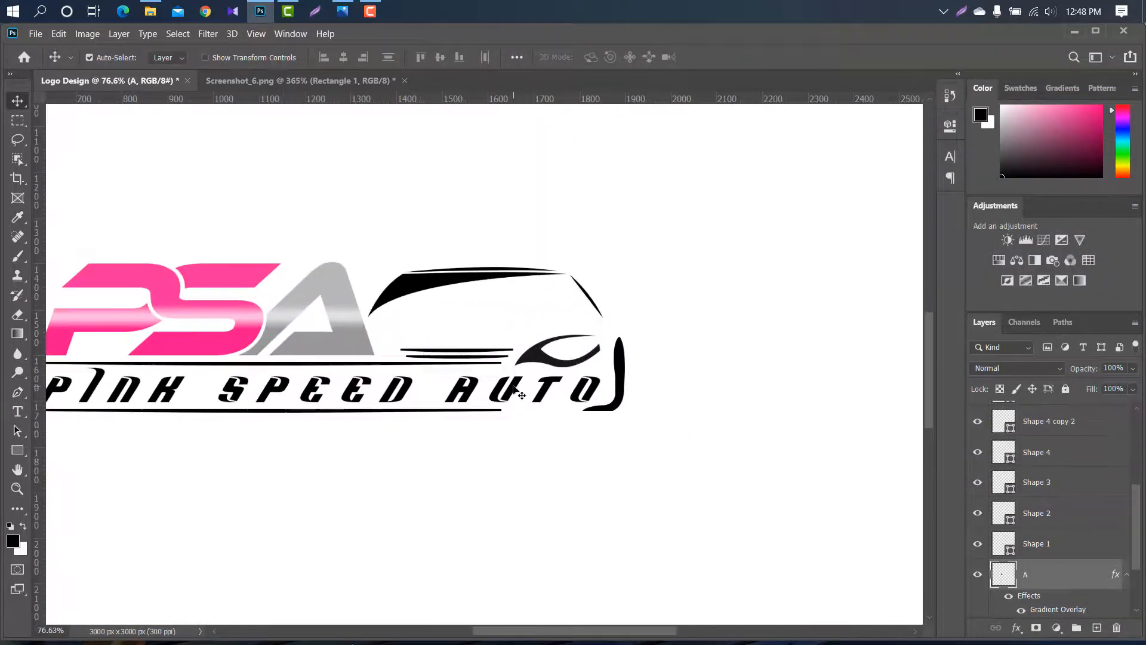
left_click(517, 393)
double_click(1027, 406)
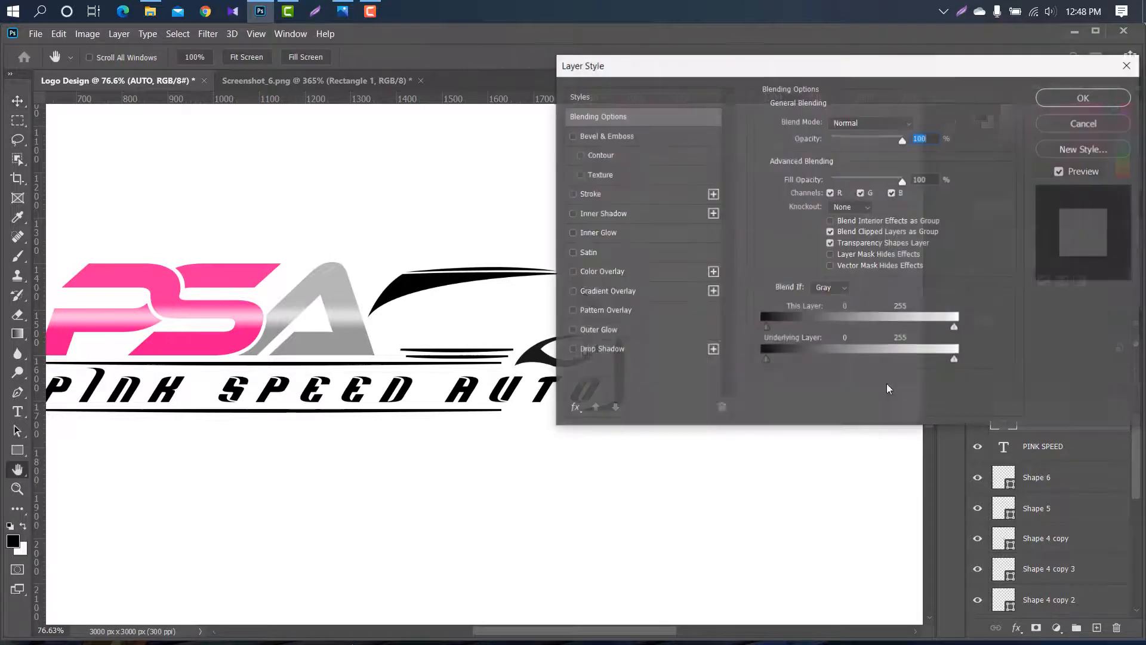
left_click(659, 291)
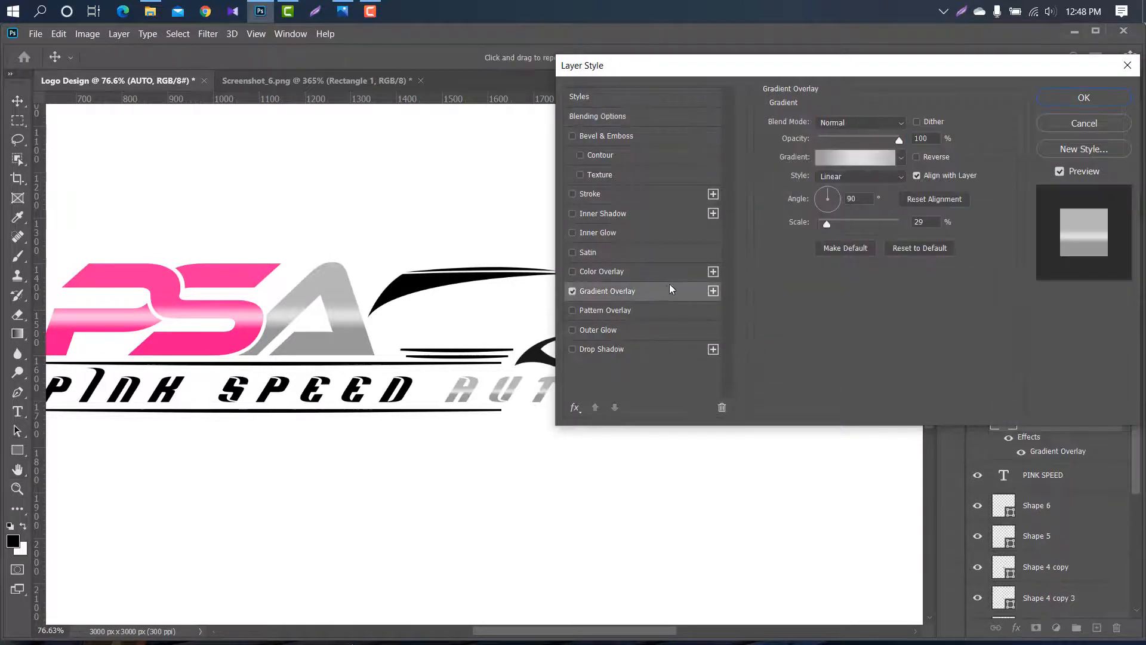
left_click(1054, 101)
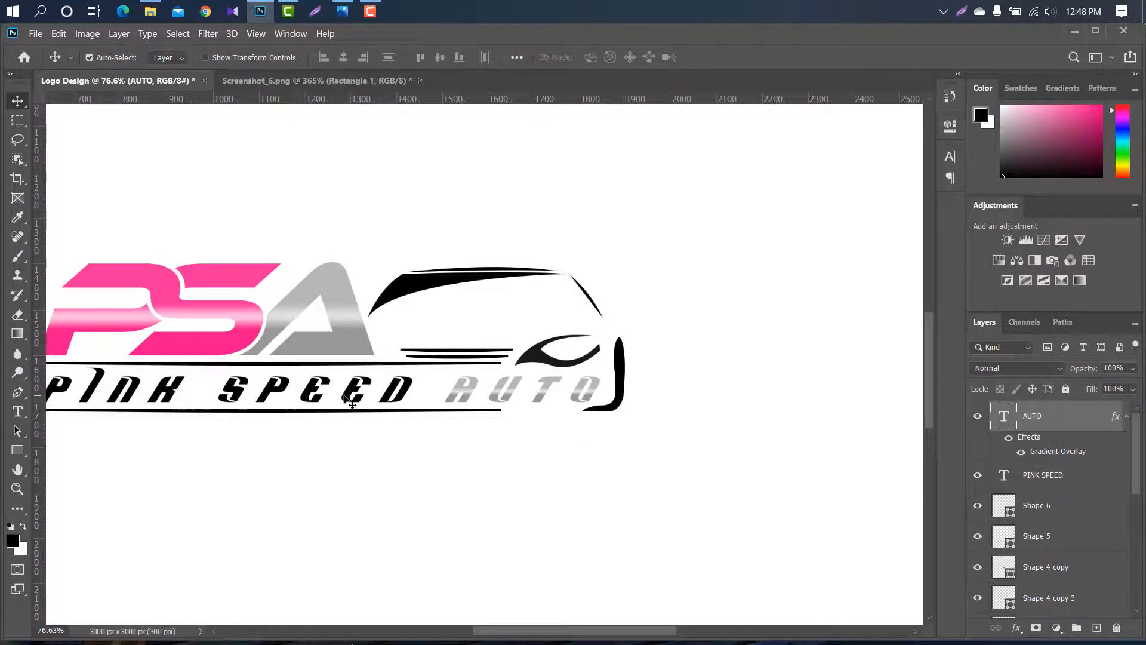
Step: Add a linear Gradient Overlay to the PINK SPEED text and set its first colour stop to the pink sampled from the P's lower leg
left_click(1001, 466)
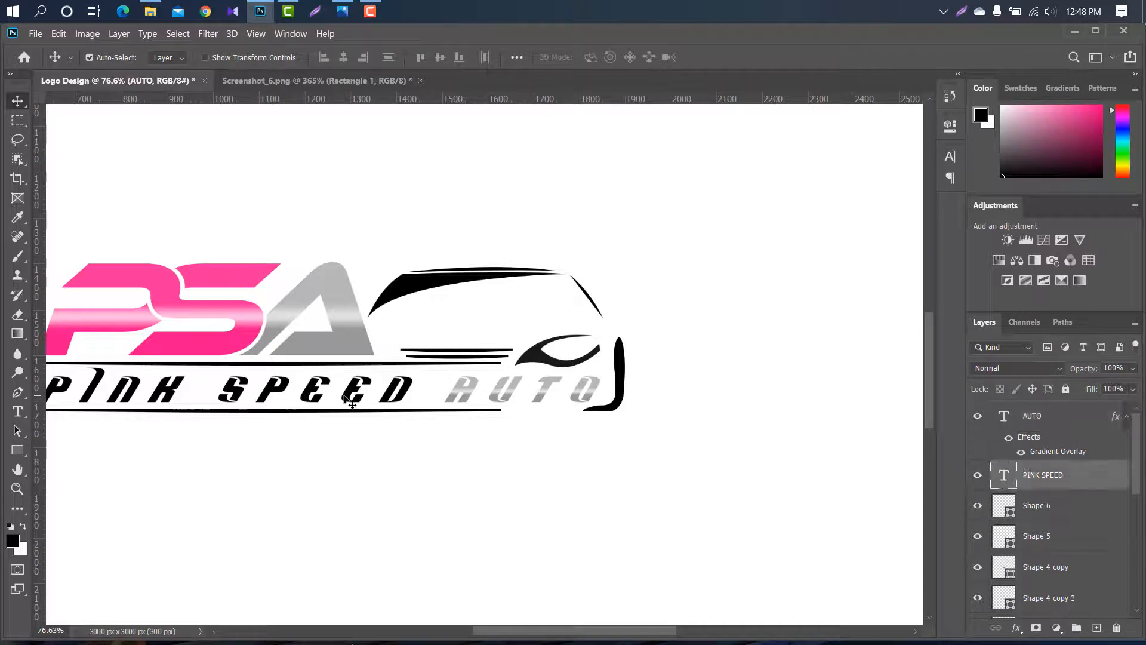
double_click(1093, 476)
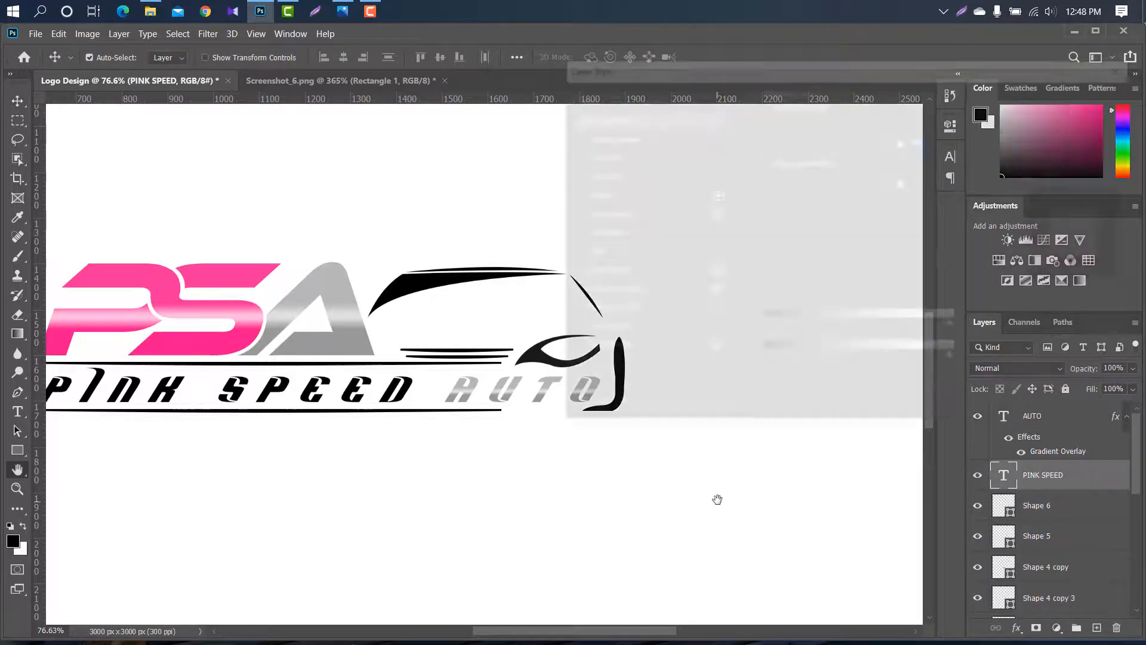
left_click_drag(567, 635, 537, 634)
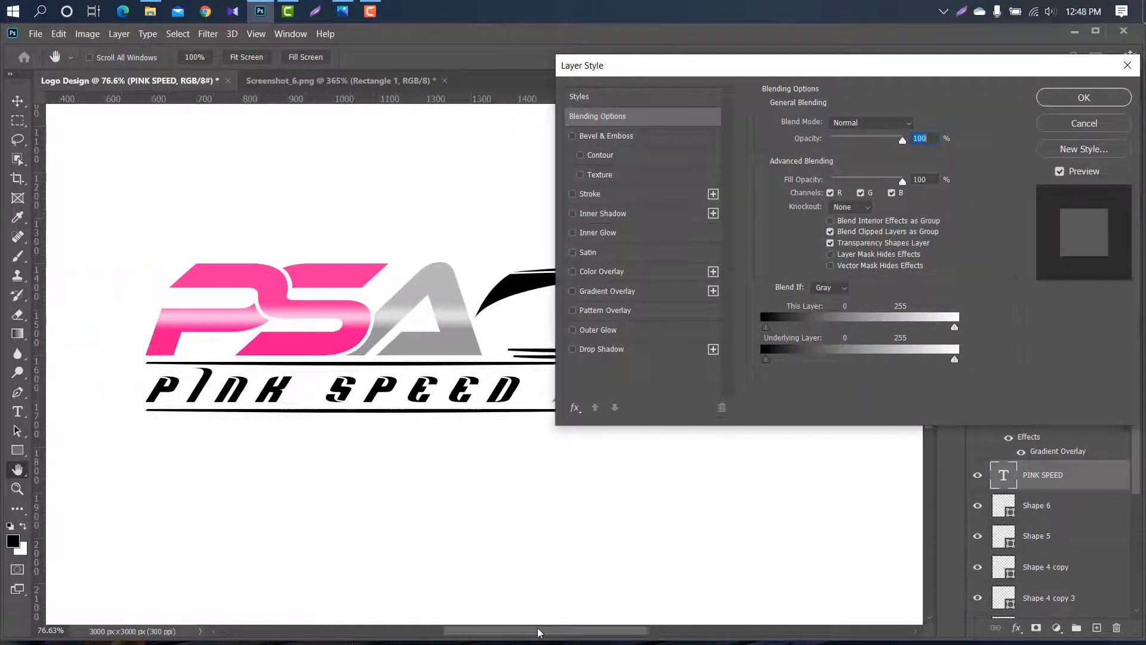
left_click(607, 291)
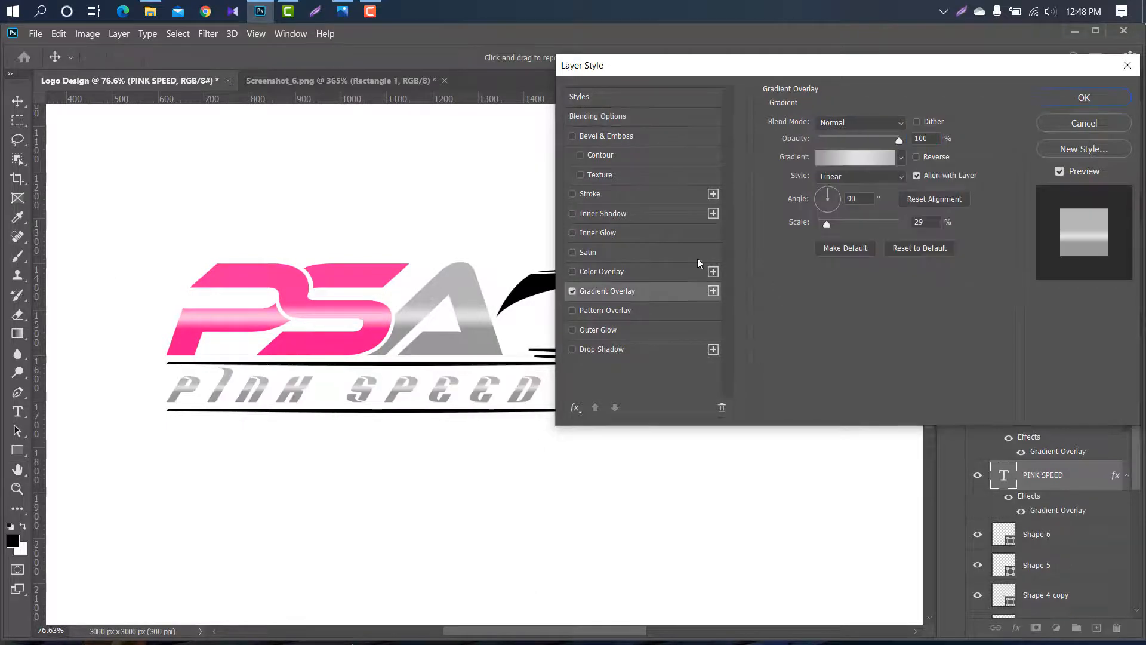
left_click(865, 156)
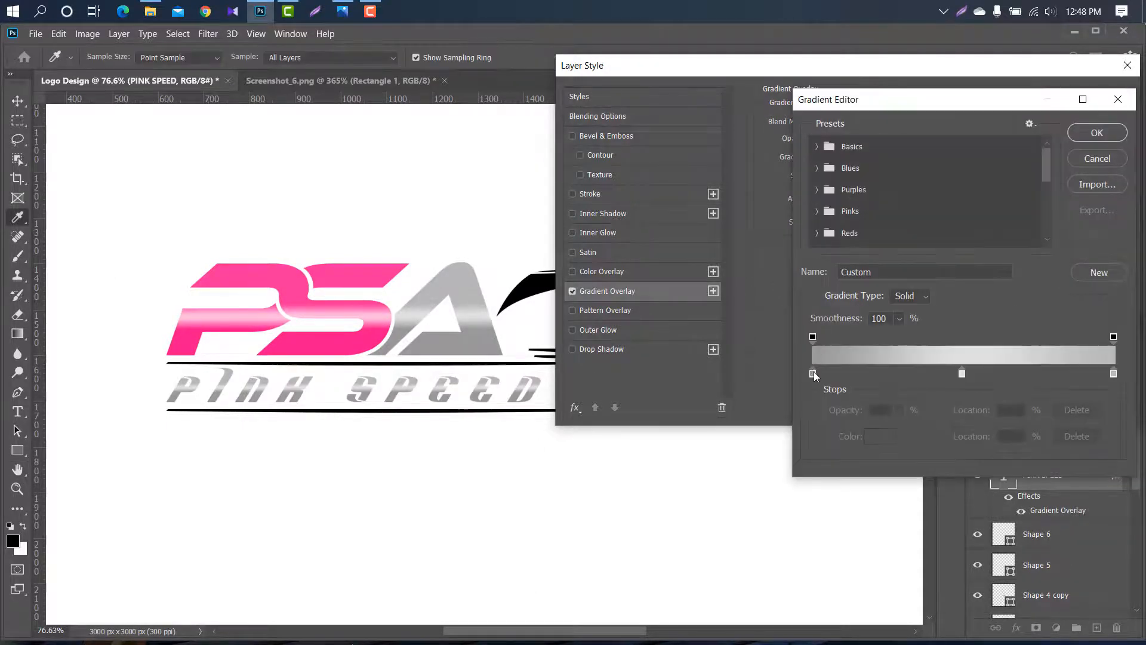
double_click(812, 373)
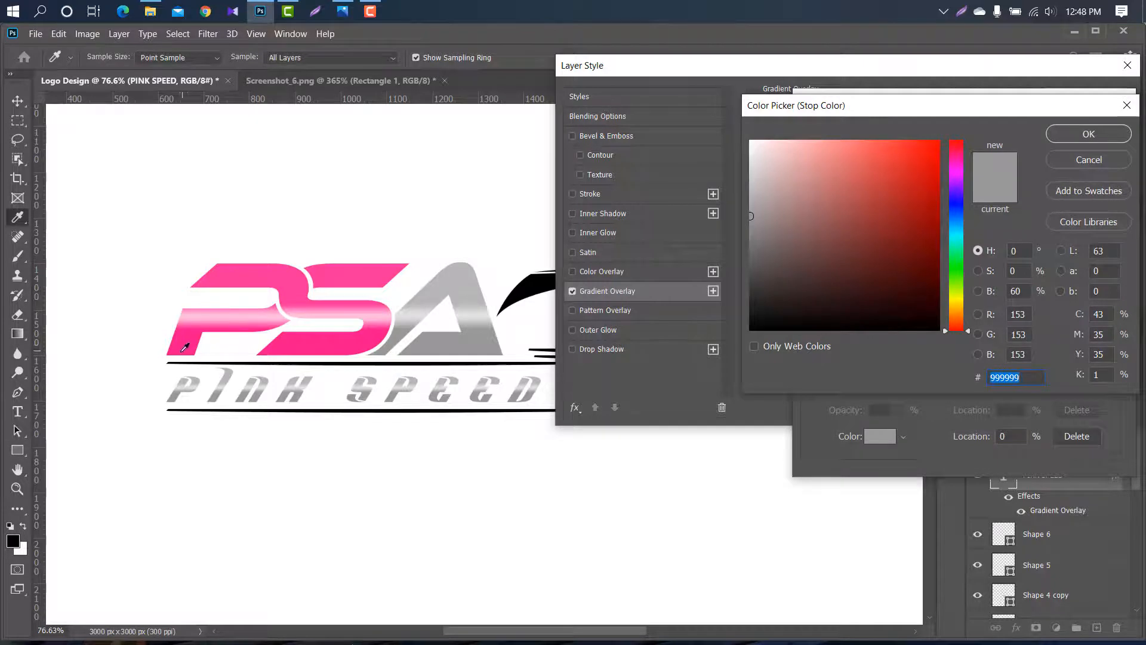
left_click(182, 351)
left_click(1072, 138)
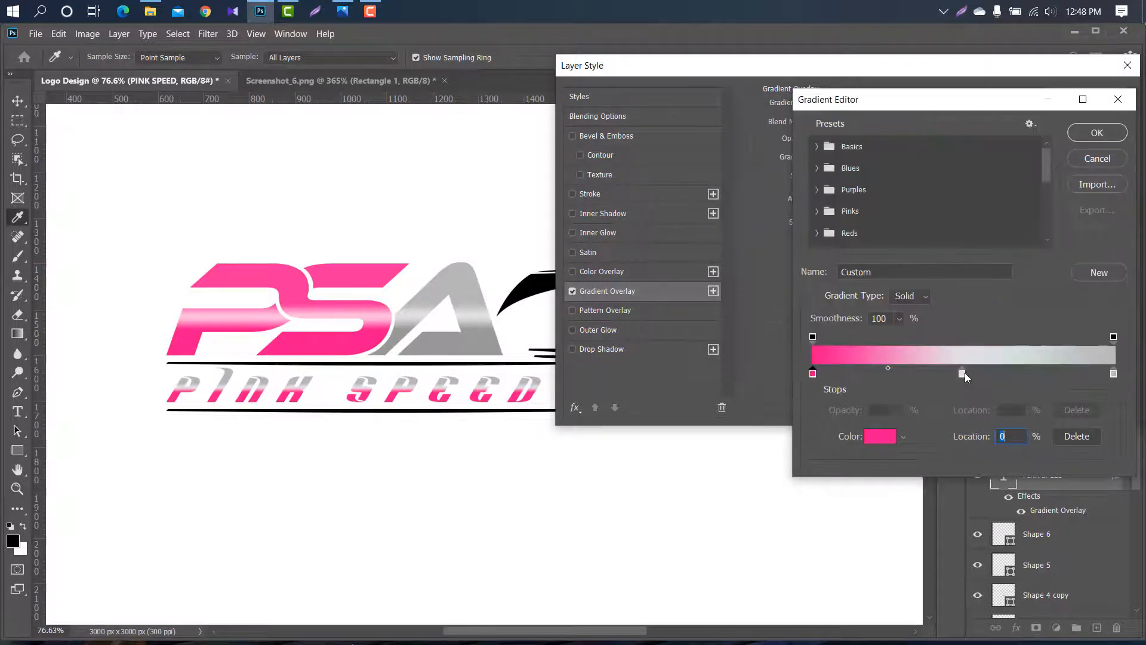
Step: Set the middle colour stop of the PINK SPEED gradient, at 50%, to fdbadd sampled from the P's highlight
left_click(963, 373)
left_click(873, 437)
left_click(272, 320)
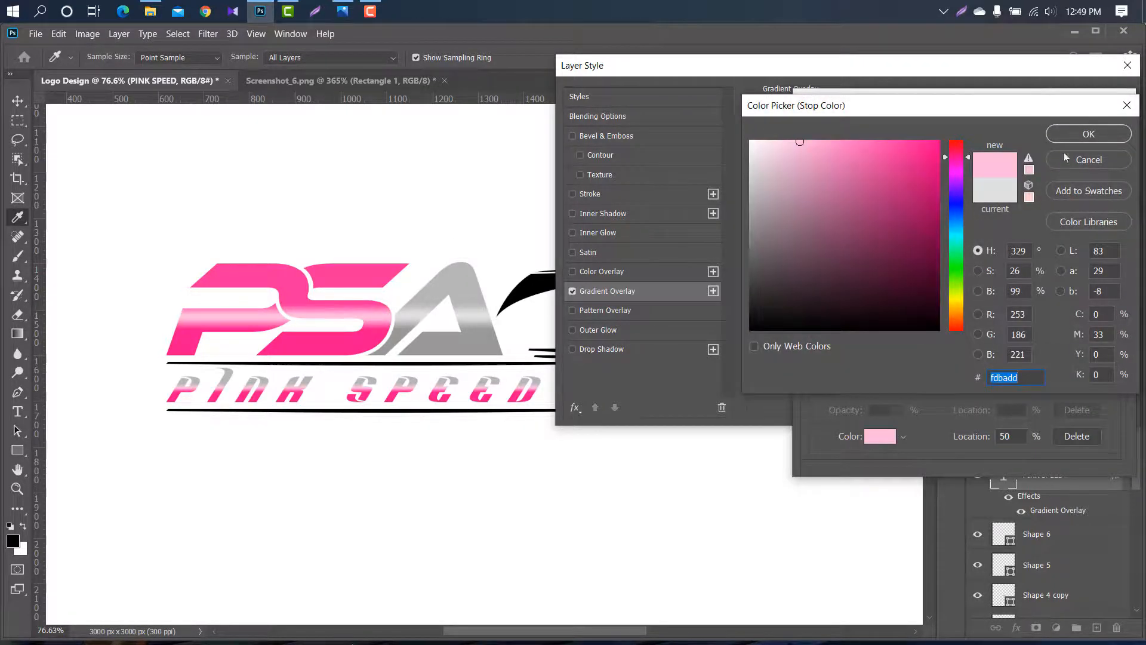
left_click(1089, 135)
Step: Set the end colour stop of the PINK SPEED gradient to f82c99 and apply the layer style
left_click(1113, 373)
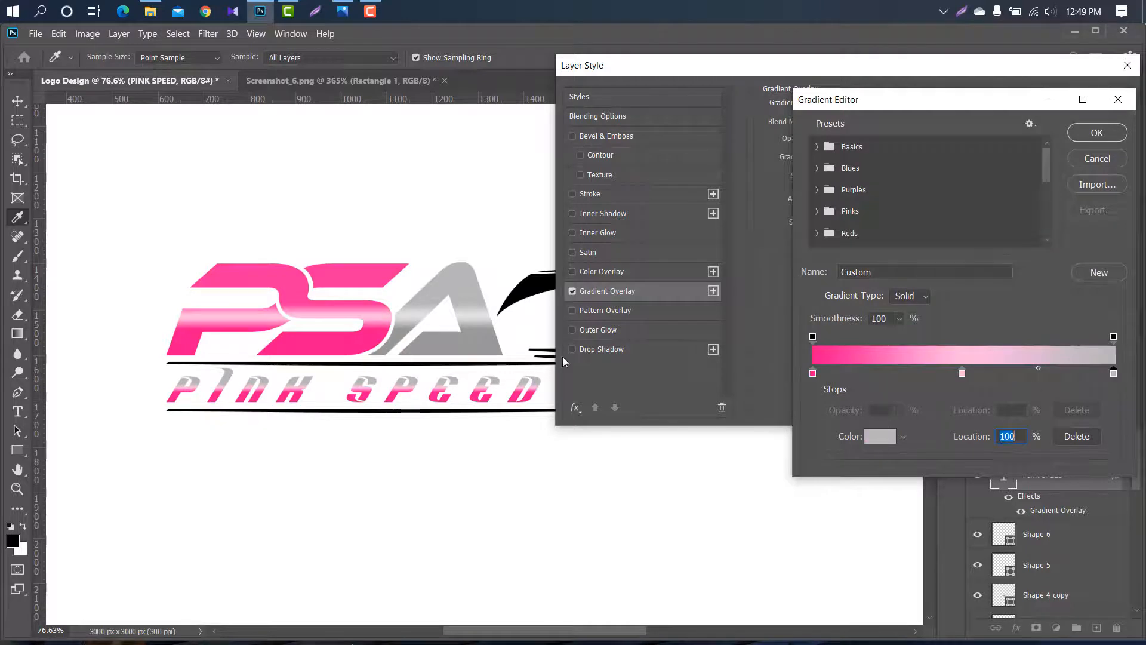
left_click(362, 269)
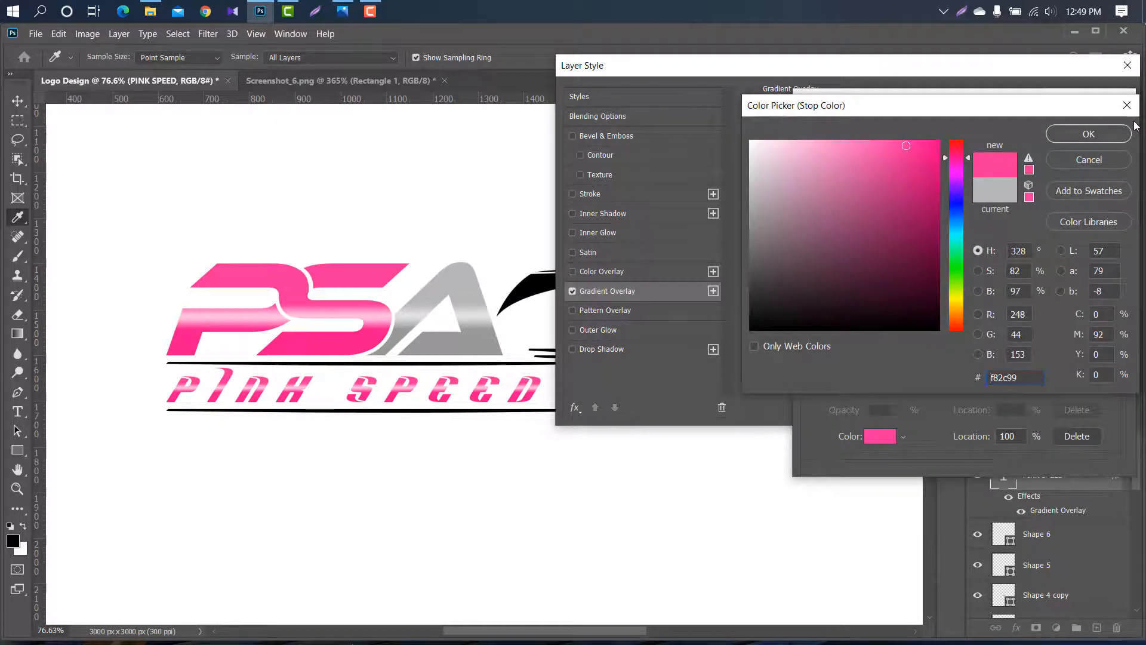
left_click(1082, 134)
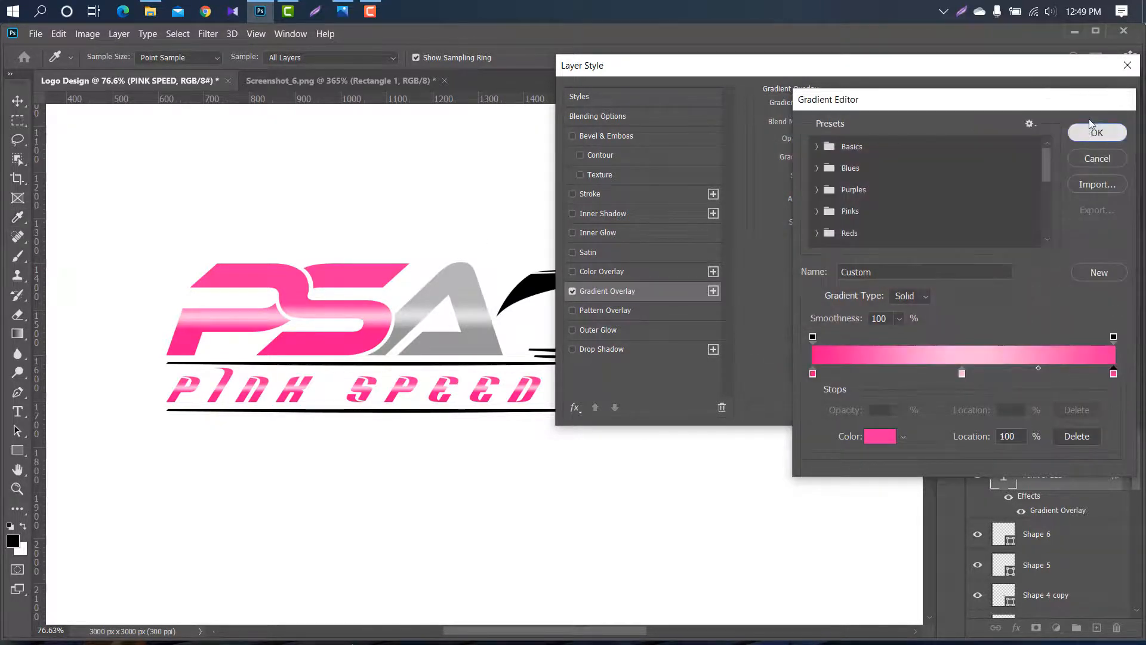
left_click(1090, 127)
left_click(1084, 97)
Step: Add a Color Overlay of 999999, sampled from the letter A, to the upper underline on layer Shape 4 copy 2
scroll(1069, 537, "down", 2)
left_click(1090, 596)
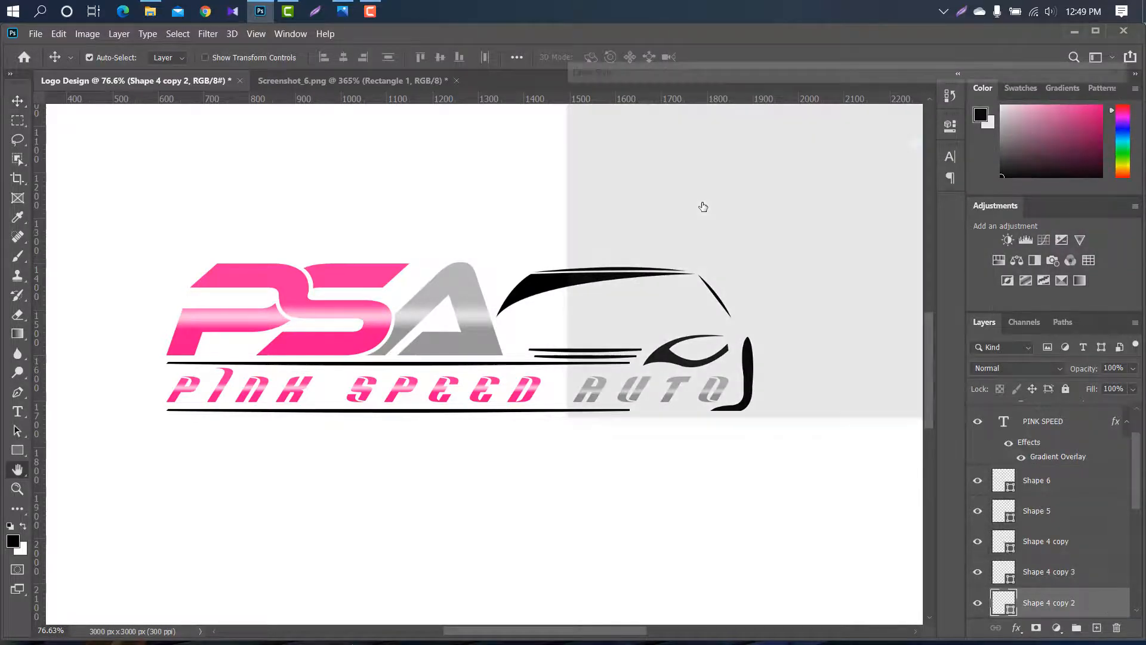
left_click(653, 271)
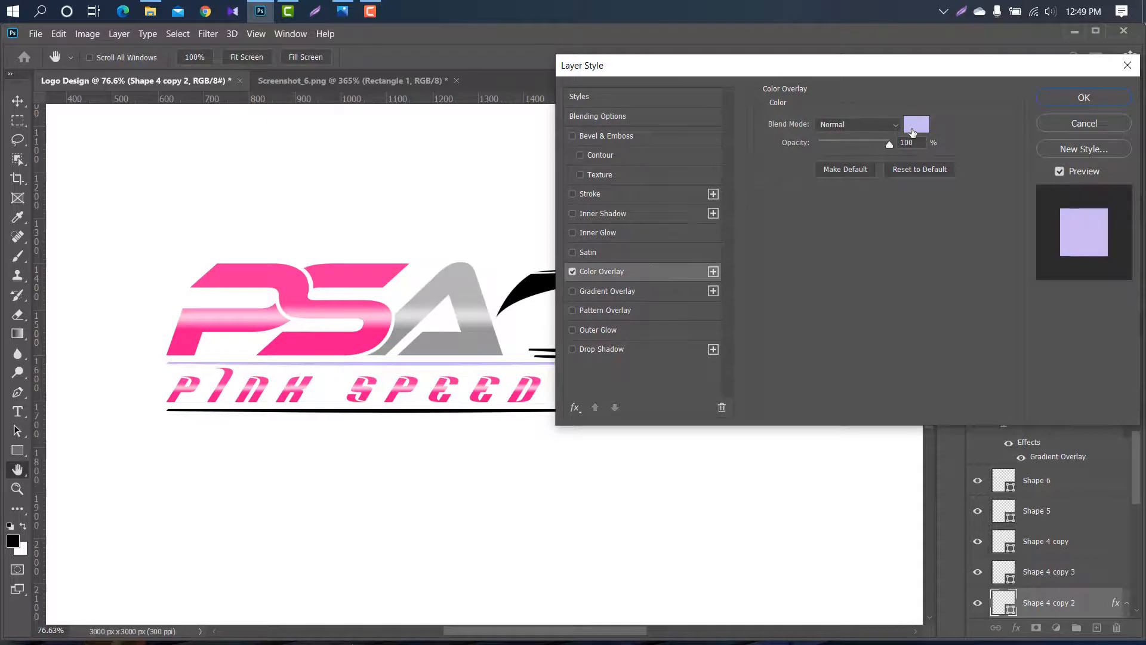
left_click(913, 132)
left_click(480, 343)
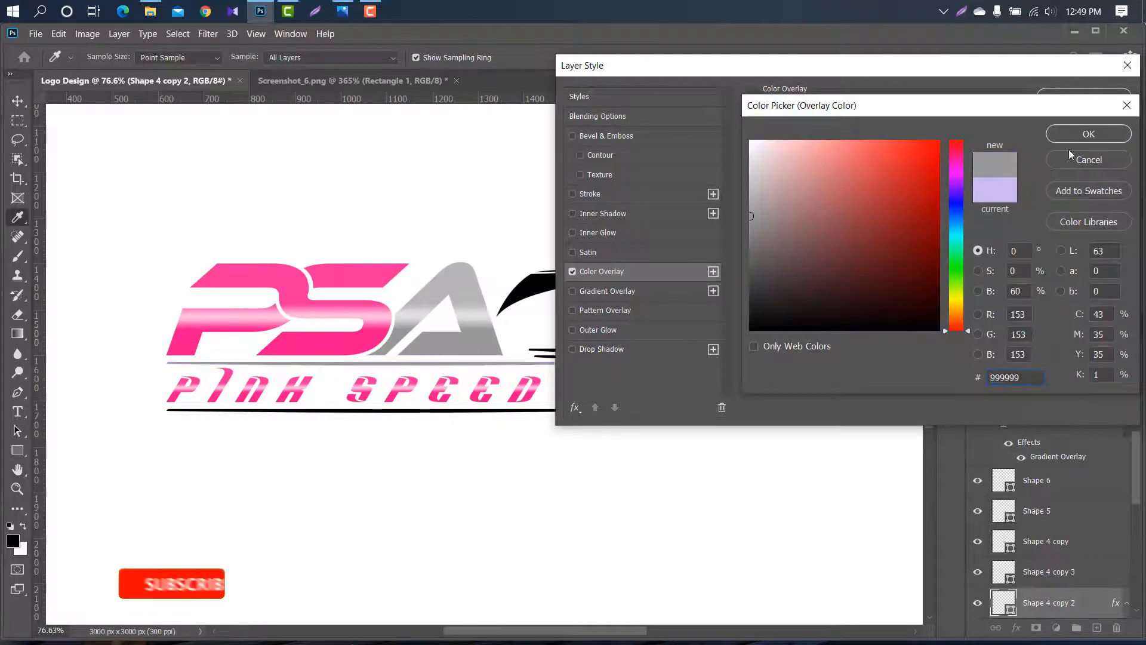
left_click(1077, 136)
left_click(1076, 101)
Step: Change the fill of the lower underline, layer Shape 4 copy 3, to 999999
left_click(1090, 577)
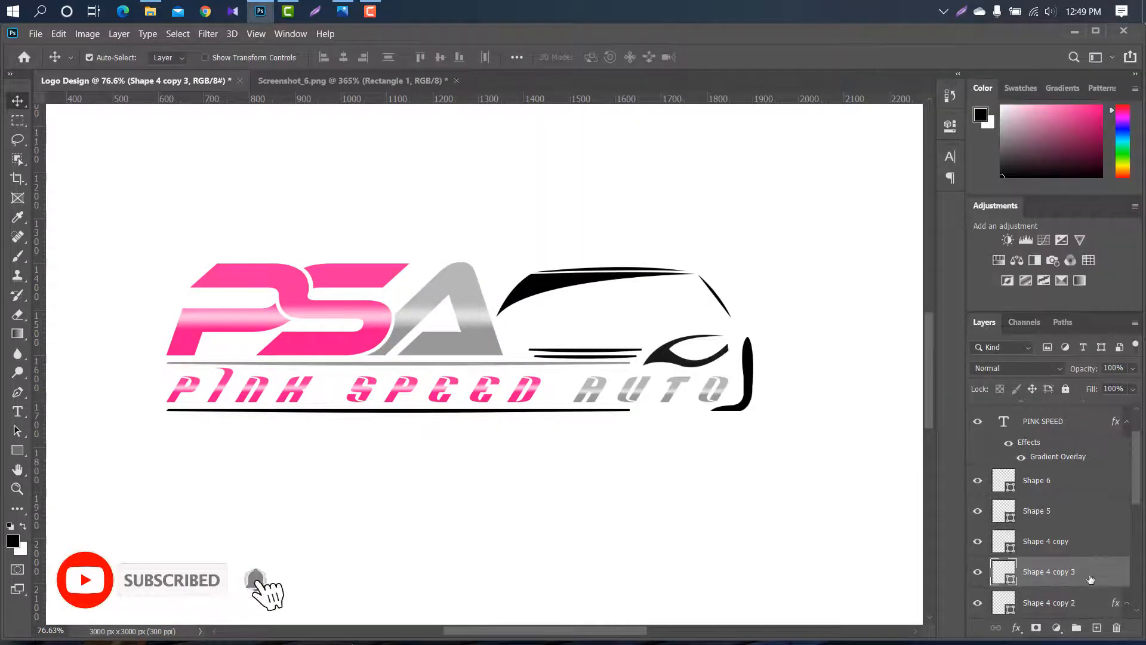
double_click(1009, 579)
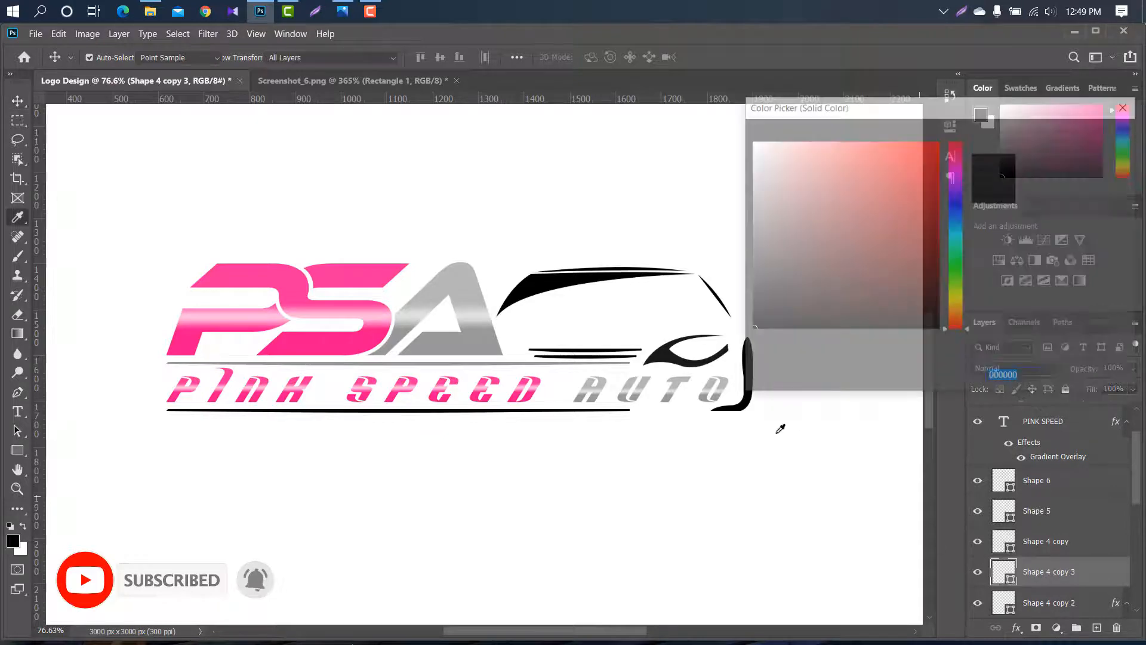
left_click(492, 360)
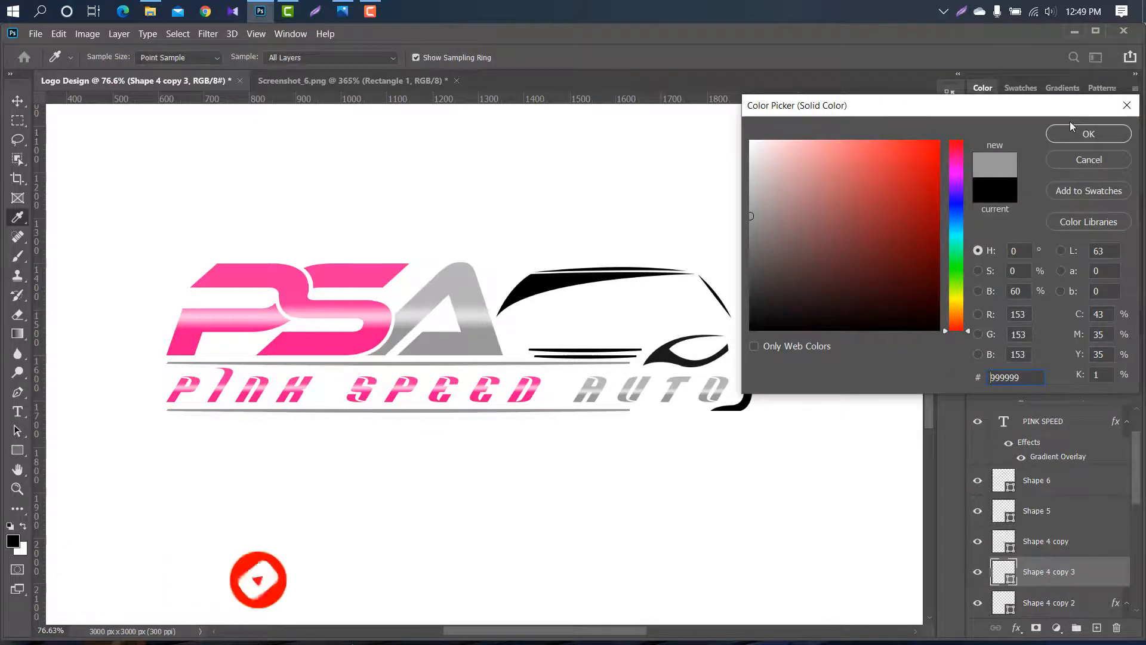
left_click(1074, 130)
Step: Apply the grey linear Gradient Overlay to the car's windshield shape, layer Shape 1, at 90° and 94% scale
left_click(546, 287)
double_click(1106, 605)
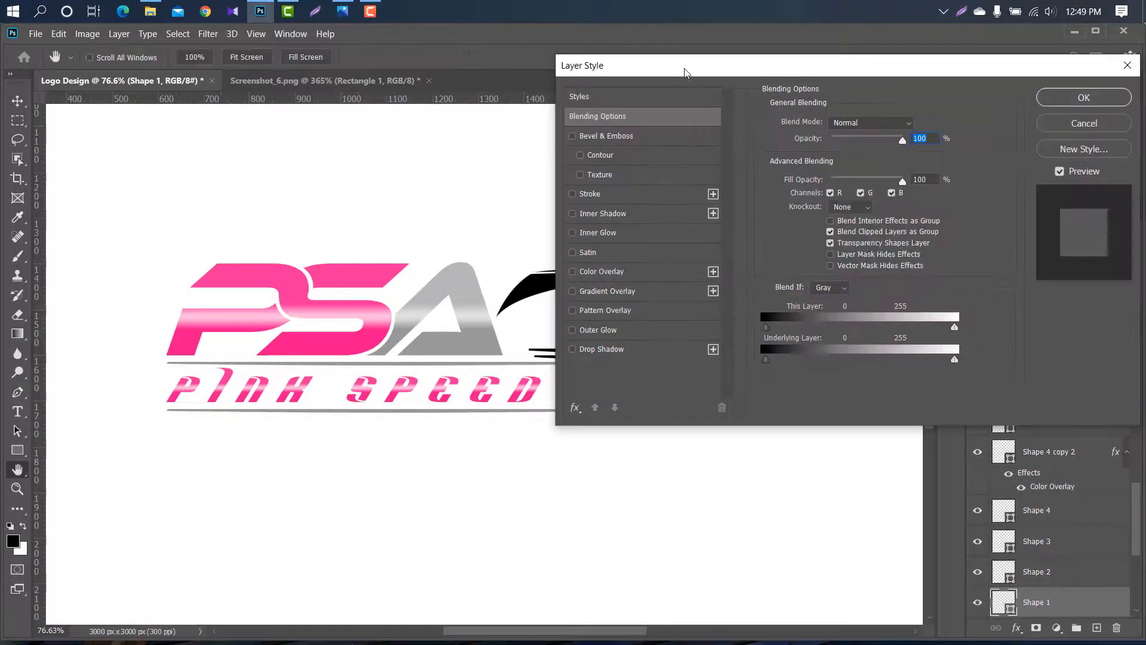
left_click_drag(685, 72, 897, 79)
left_click(842, 298)
mouse_move(1084, 228)
left_mouse_down()
mouse_move(1045, 228)
mouse_move(1078, 229)
left_mouse_up()
left_click_drag(979, 72, 825, 88)
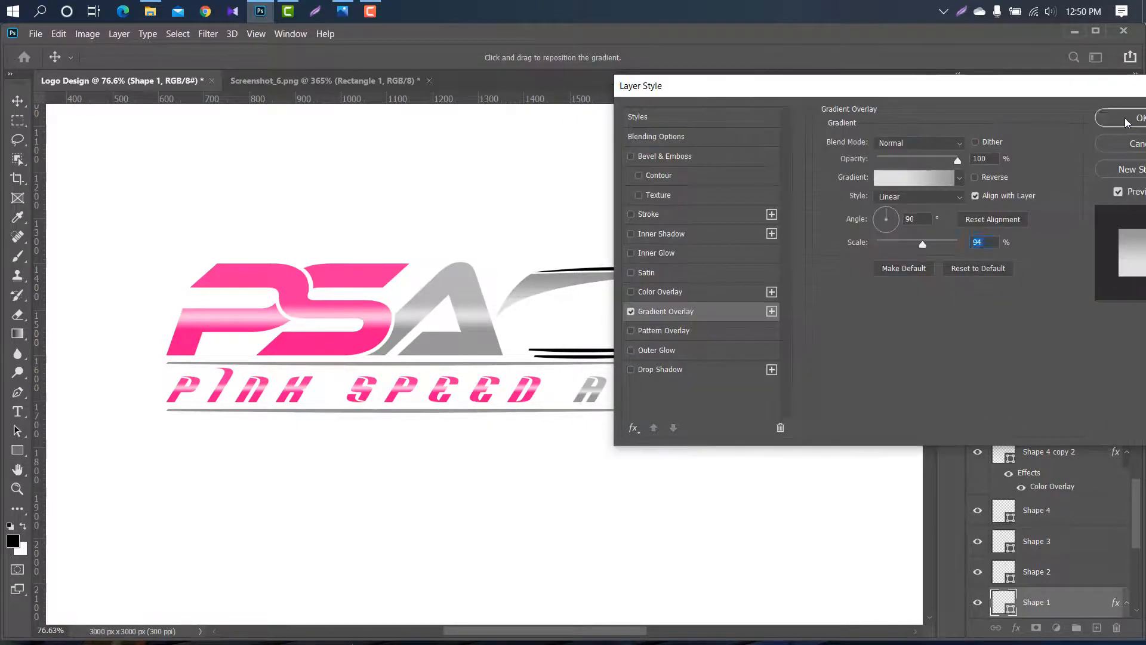
left_click(1126, 120)
Step: Change the fill of the car's thin roof line, layer Shape 2, to 999999 sampled from the letter A
left_click(609, 272)
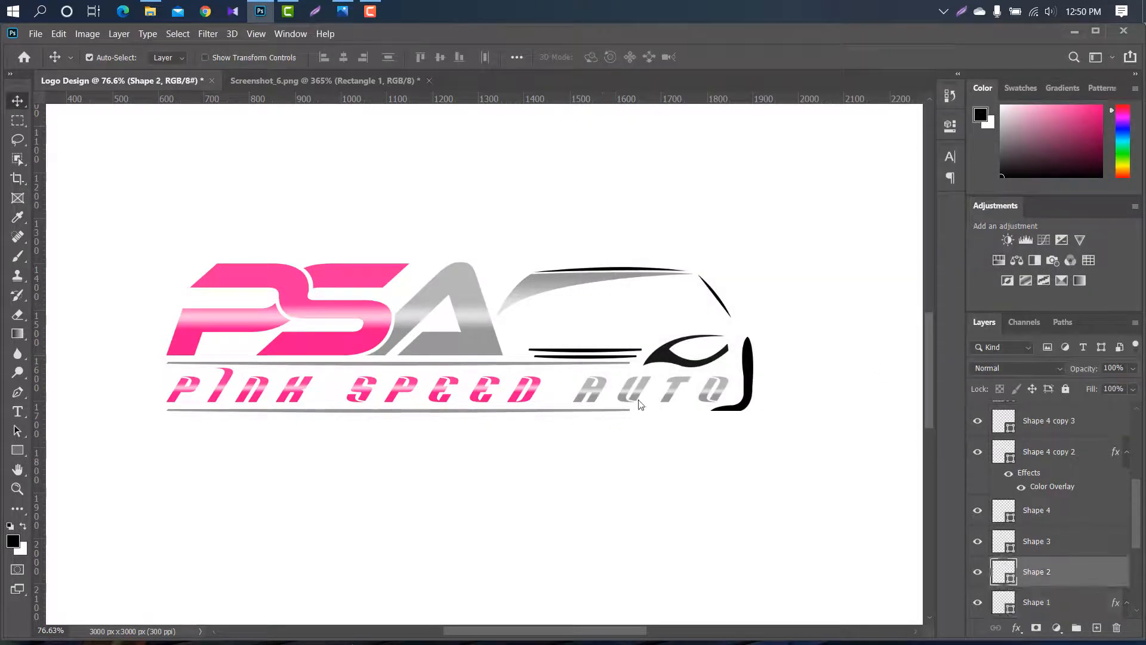
double_click(1003, 572)
left_click(478, 340)
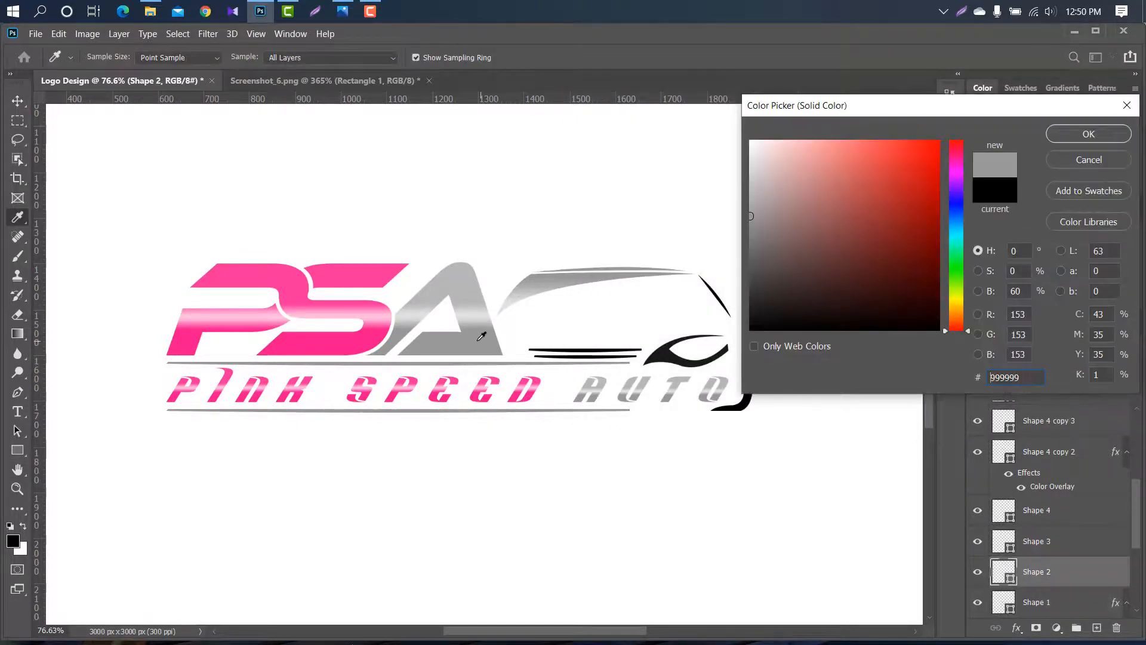
left_click(1080, 133)
Step: Apply the grey linear Gradient Overlay at 90° to the car's curved front bumper shape, layer Shape 6
left_click(748, 376)
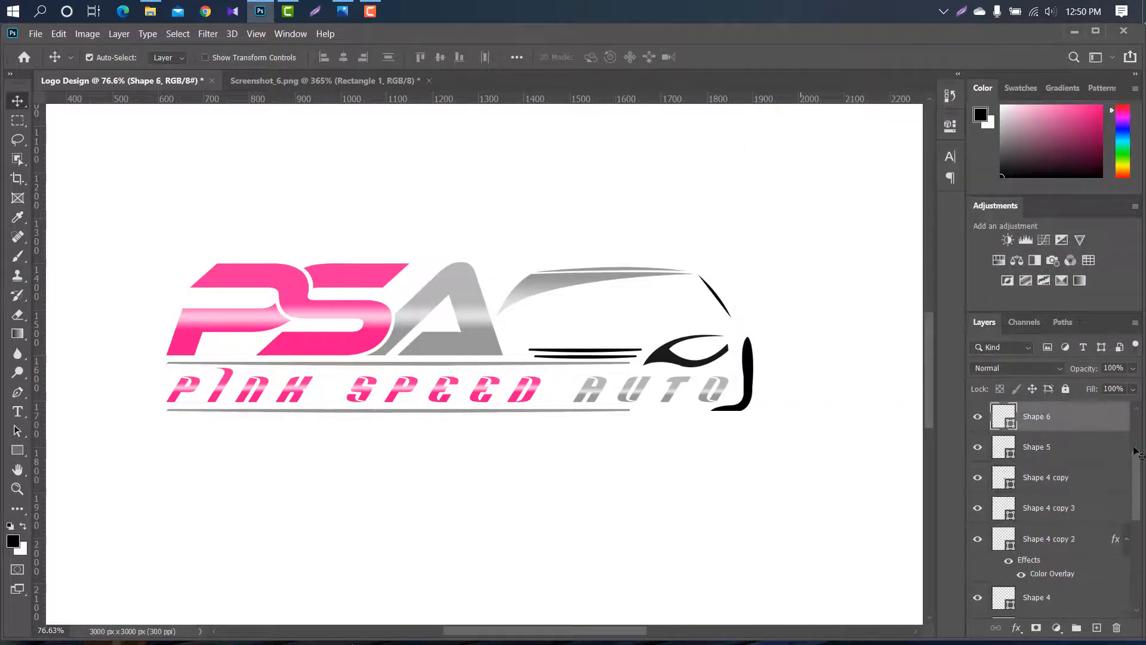
double_click(1093, 422)
left_click_drag(658, 87, 884, 88)
left_click(878, 310)
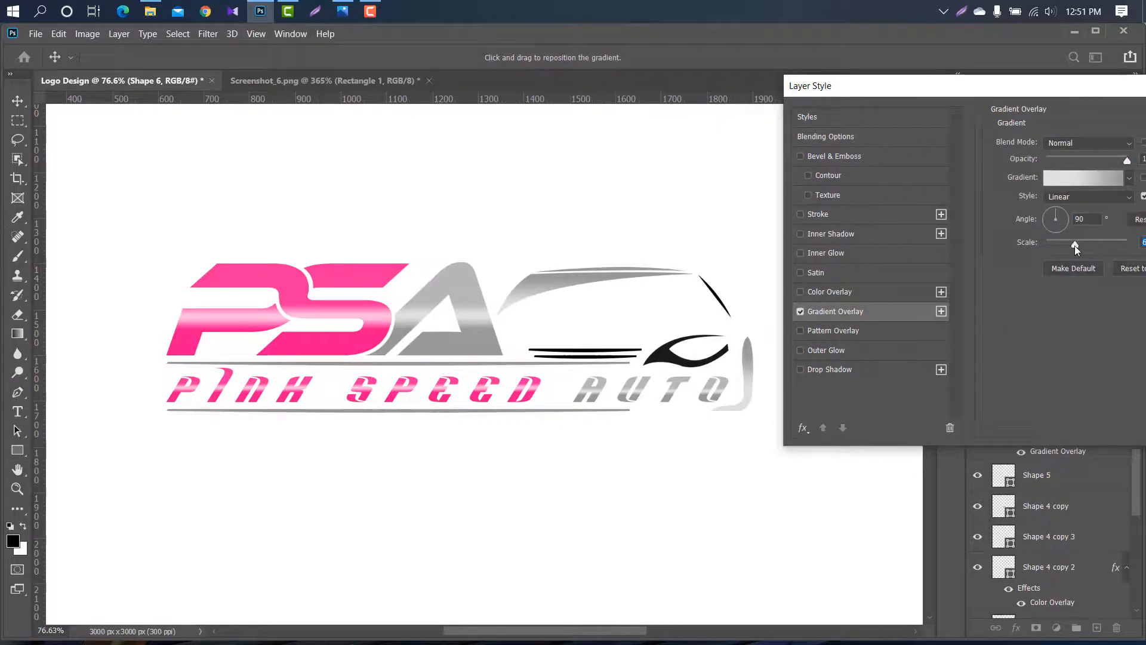
left_click_drag(1096, 89, 1031, 102)
left_click(1115, 125)
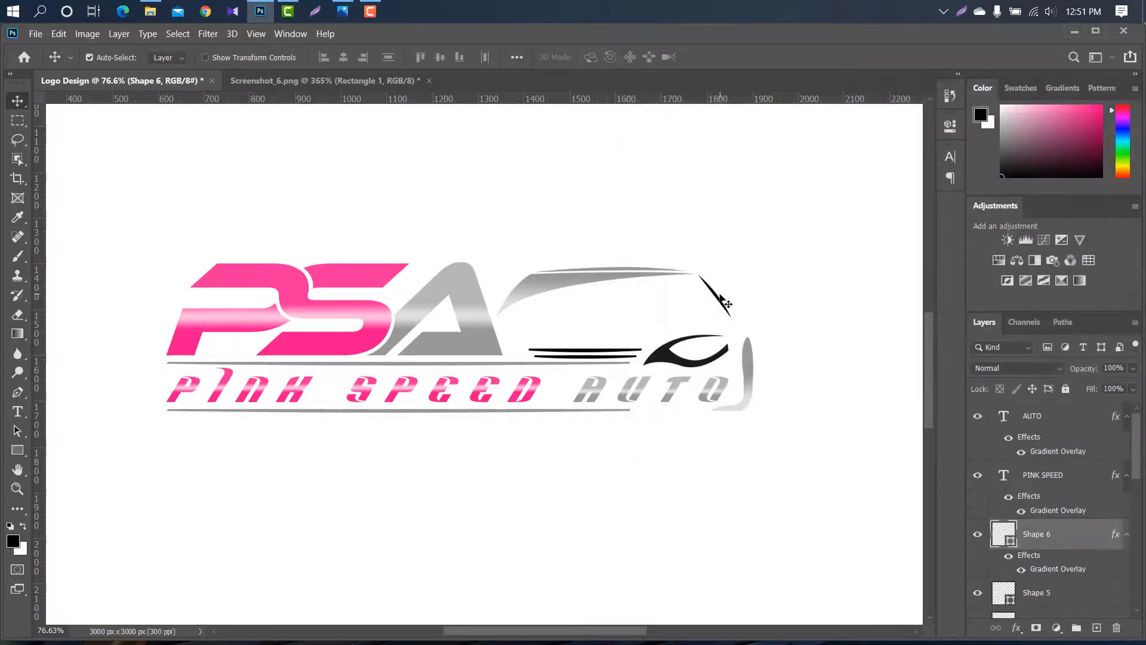
Step: Change the fill of the slanted line at the end of the car's roof, layer Shape 3, to 999999
left_click(722, 304)
double_click(1008, 610)
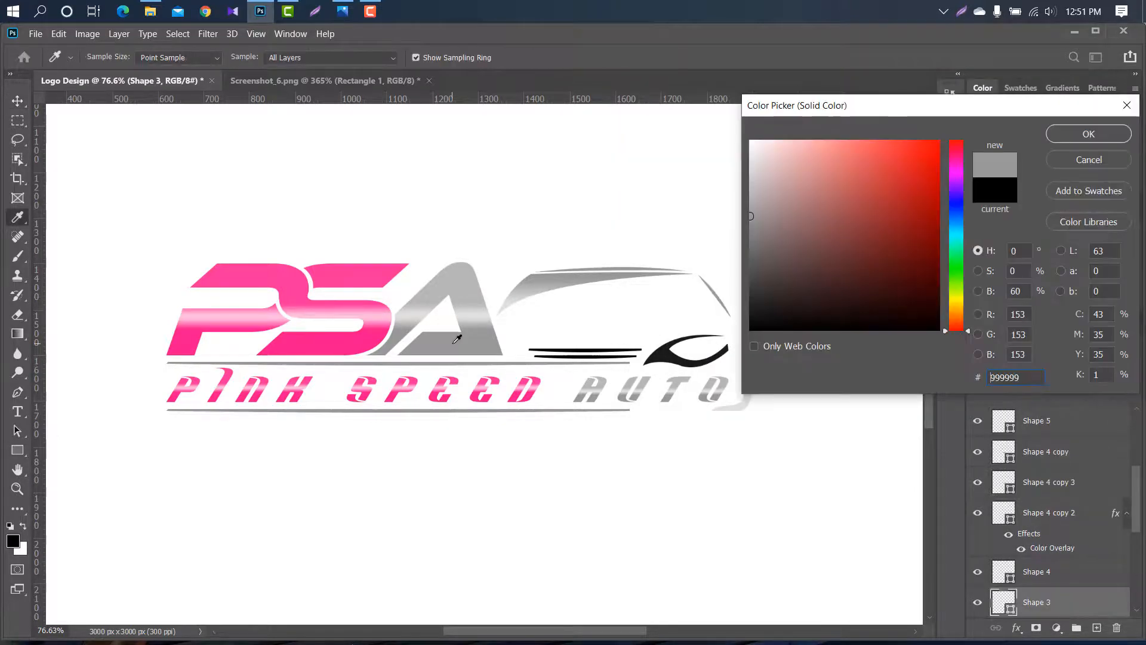
left_click(1085, 132)
Step: Apply the grey linear Gradient Overlay to the headlight shape, layer Shape 5, at 90° and 44% scale
left_click(702, 367)
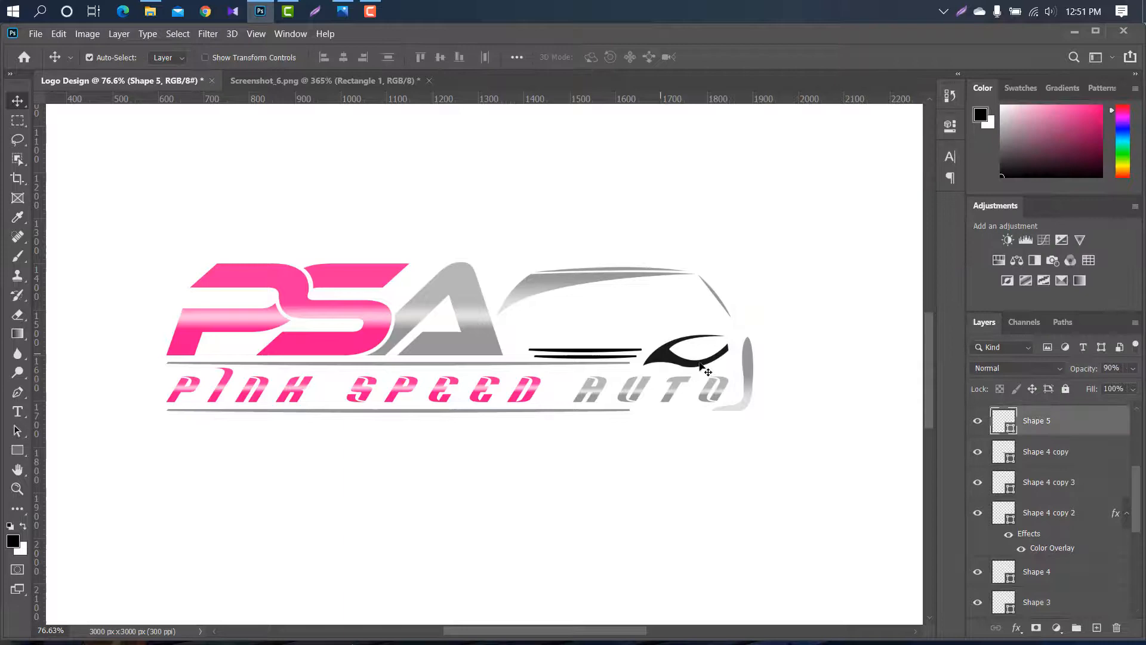
double_click(1105, 422)
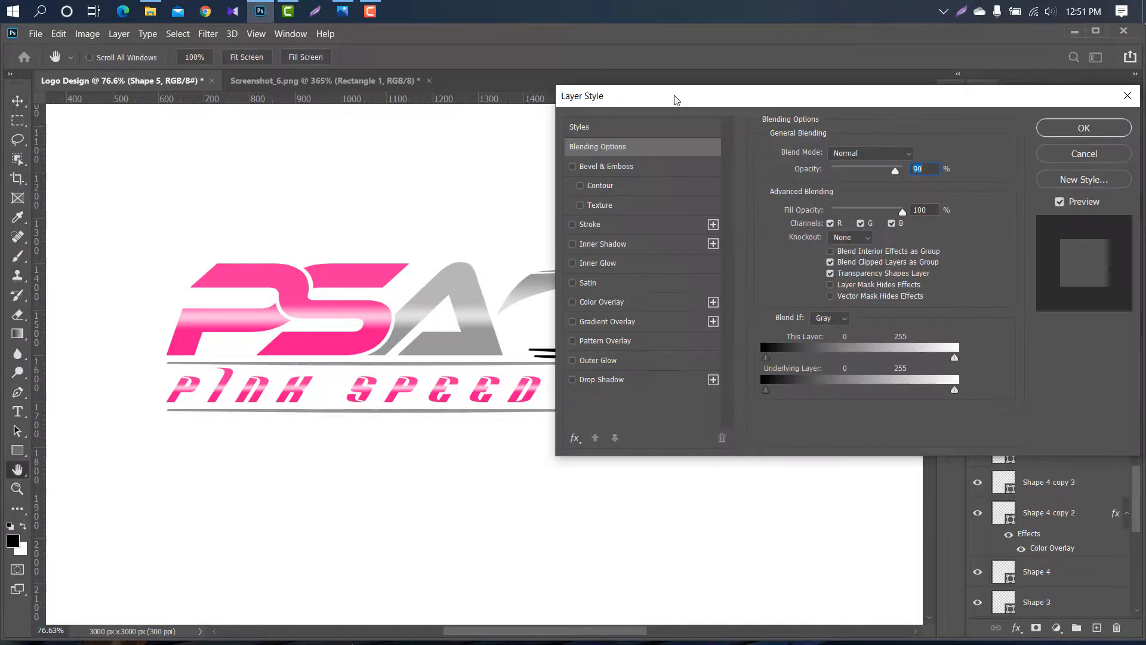
left_click_drag(677, 100, 882, 103)
left_click(835, 326)
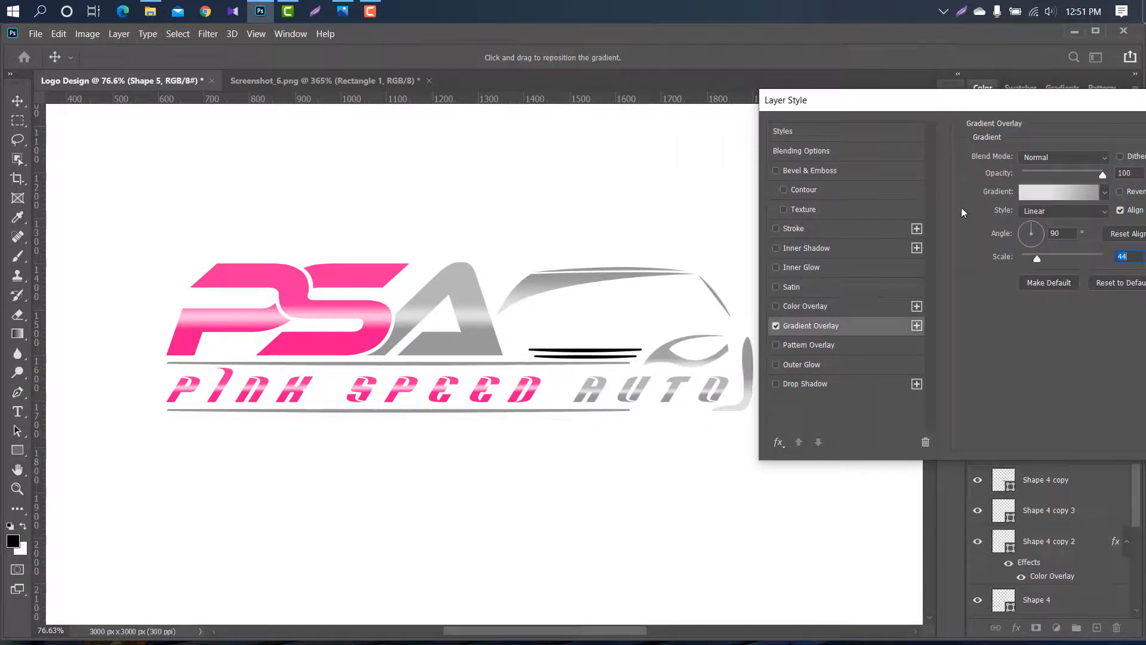
left_click_drag(1079, 114, 920, 127)
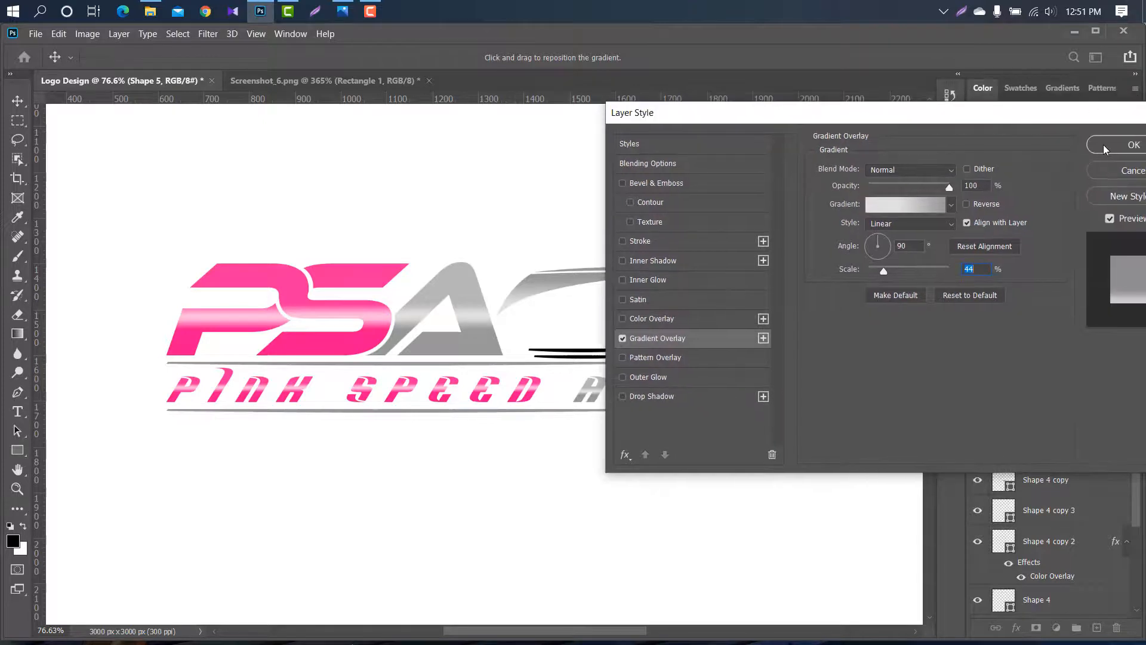
key("Return")
Step: Apply the grey linear Gradient Overlay, at 90° and 44% scale, to the upper grille line, layer Shape 4
left_click(590, 353)
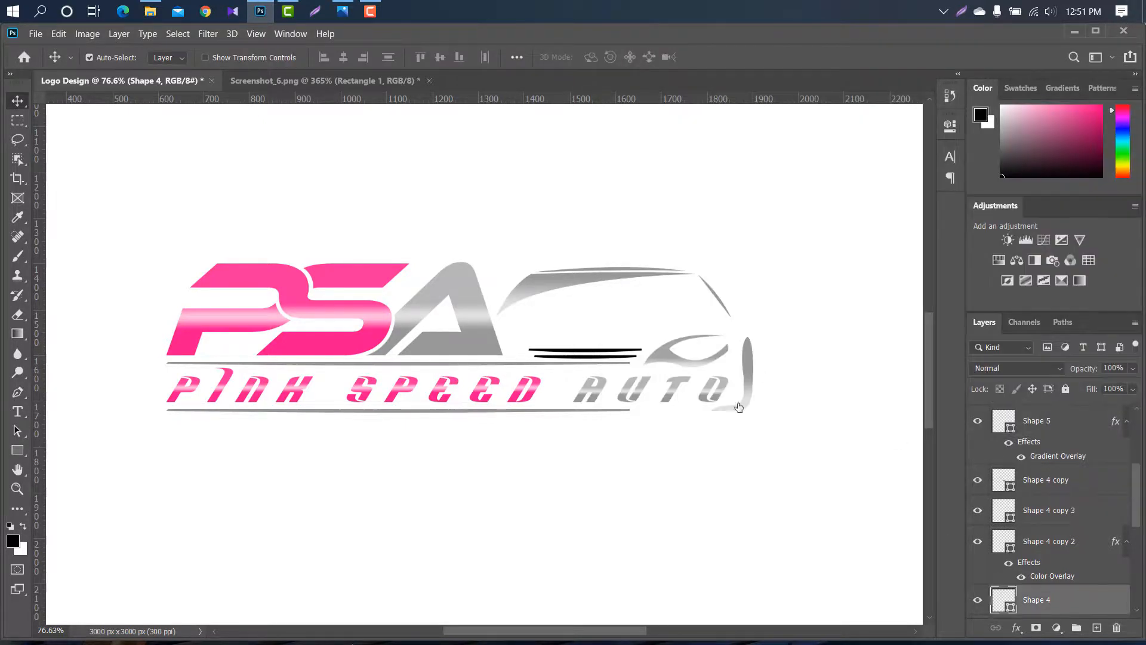
left_click(646, 336)
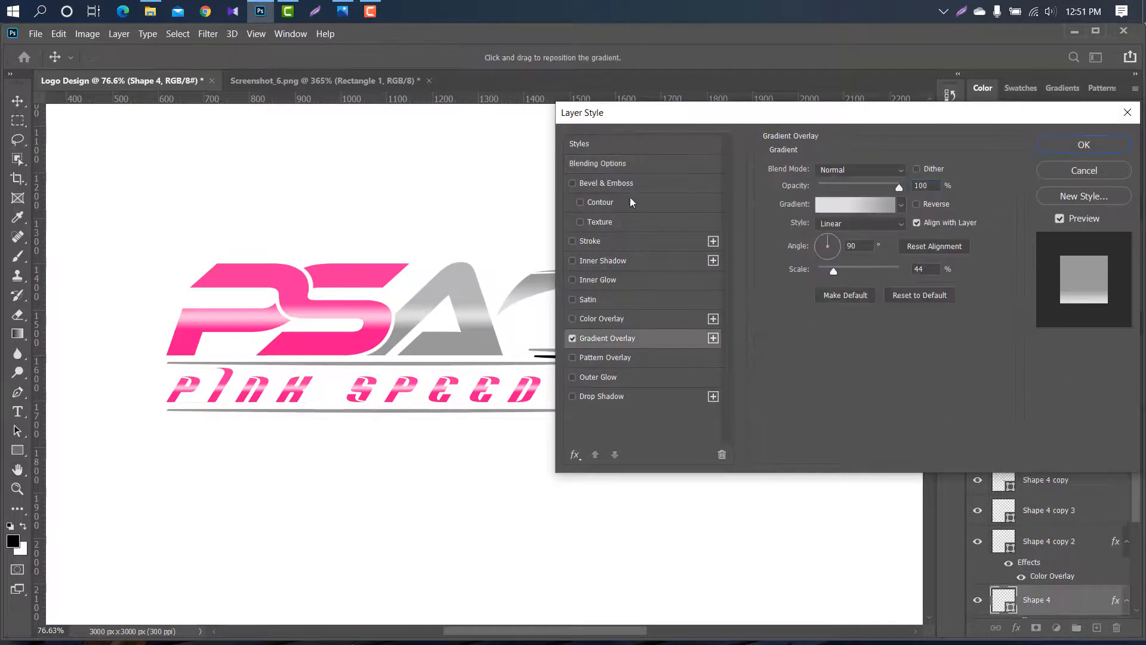
left_click_drag(660, 112, 728, 102)
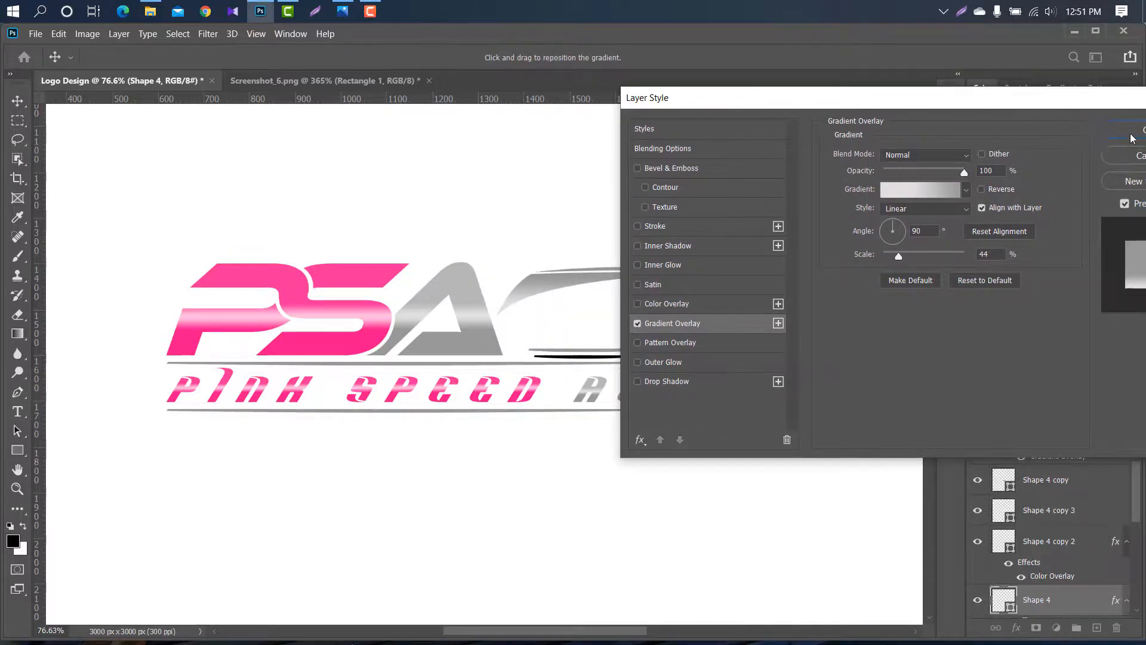
left_click(1131, 136)
Step: Apply the grey linear Gradient Overlay, at 90° and 44% scale, to the lower grille line, layer Shape 4 copy
left_click(598, 358)
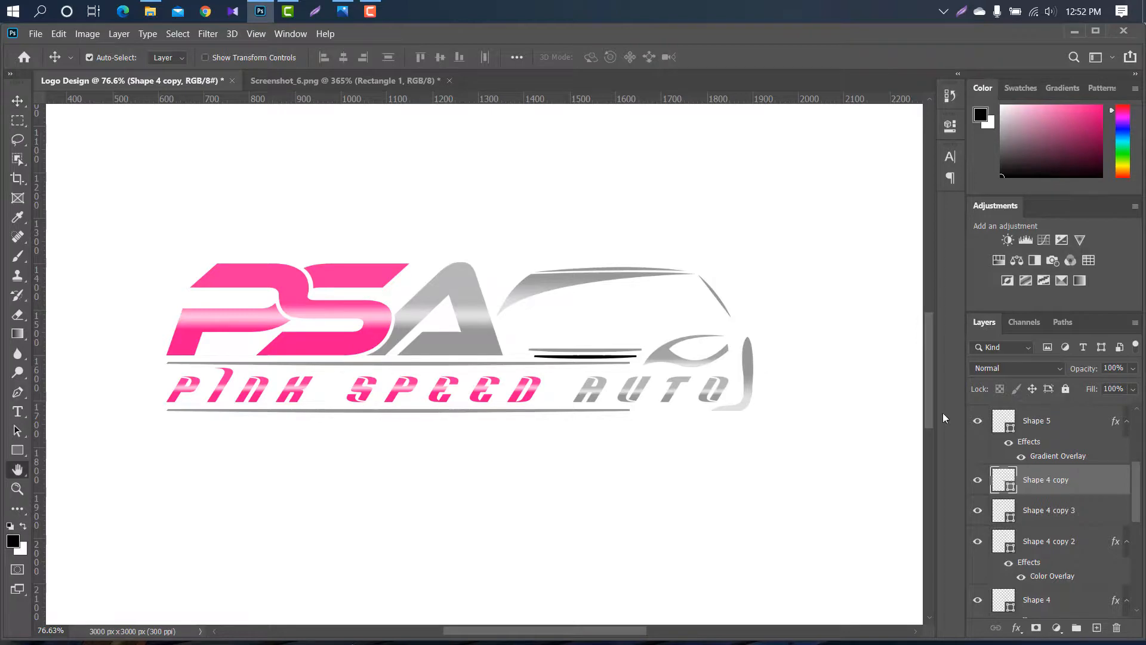
double_click(1128, 484)
left_click(633, 326)
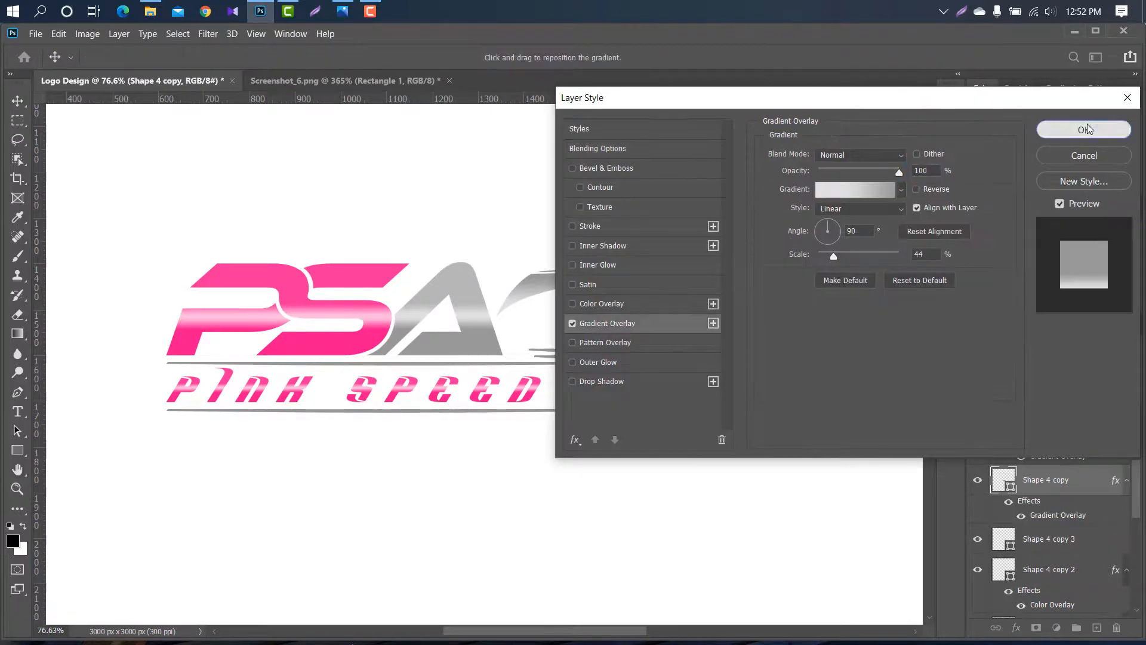
left_click(1082, 132)
Step: Duplicate the white Background layer
key("ctrl+j")
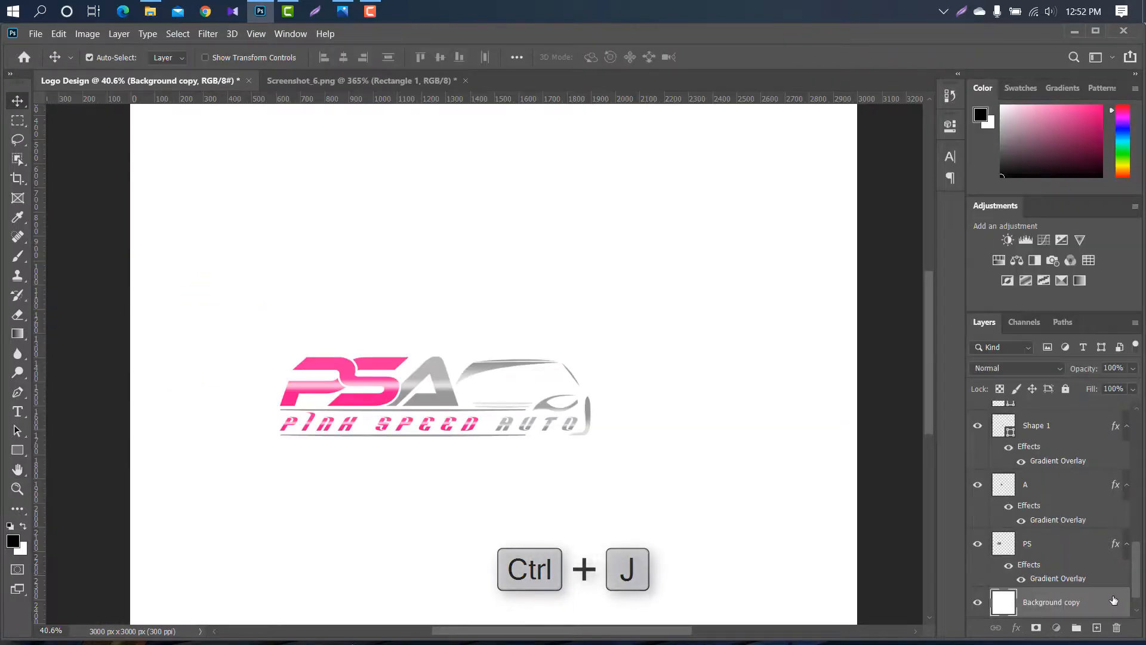
Step: Apply a black (#000000) Color Overlay at 100% opacity to the Background copy layer
double_click(1109, 600)
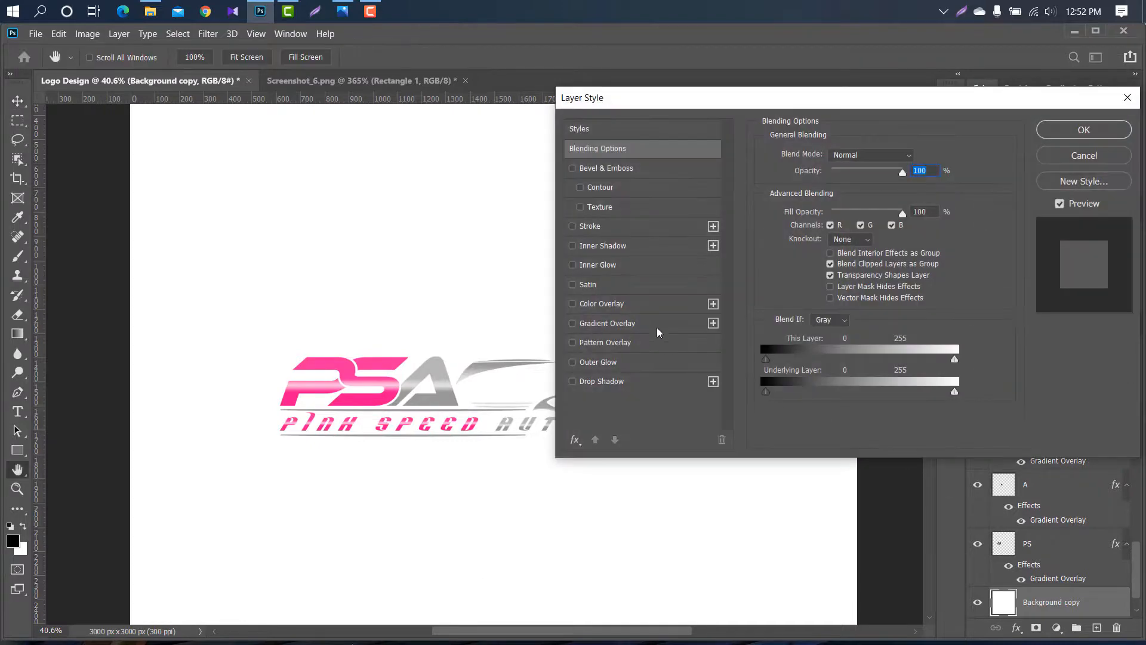
left_click(651, 303)
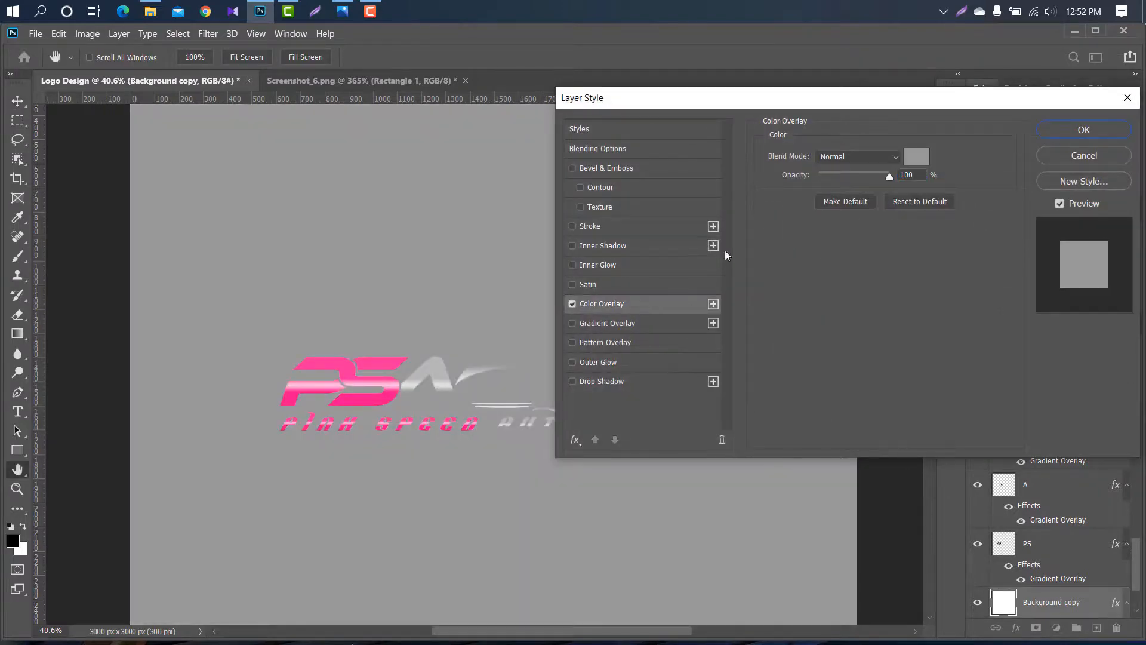
left_click(917, 156)
type("000000")
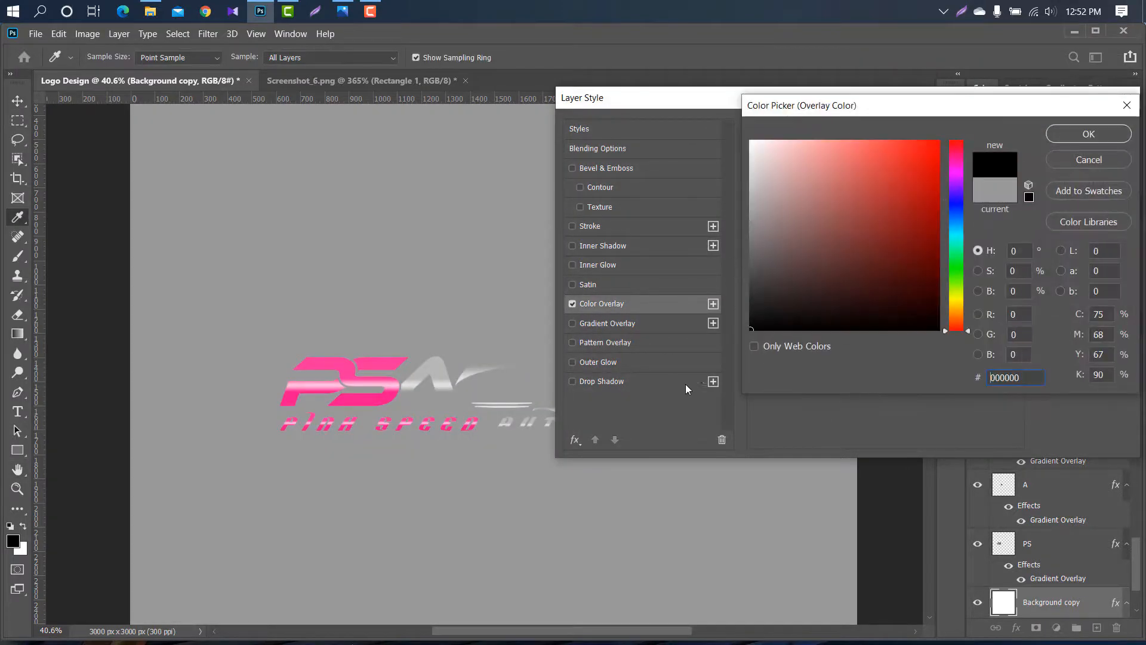
left_click(1090, 134)
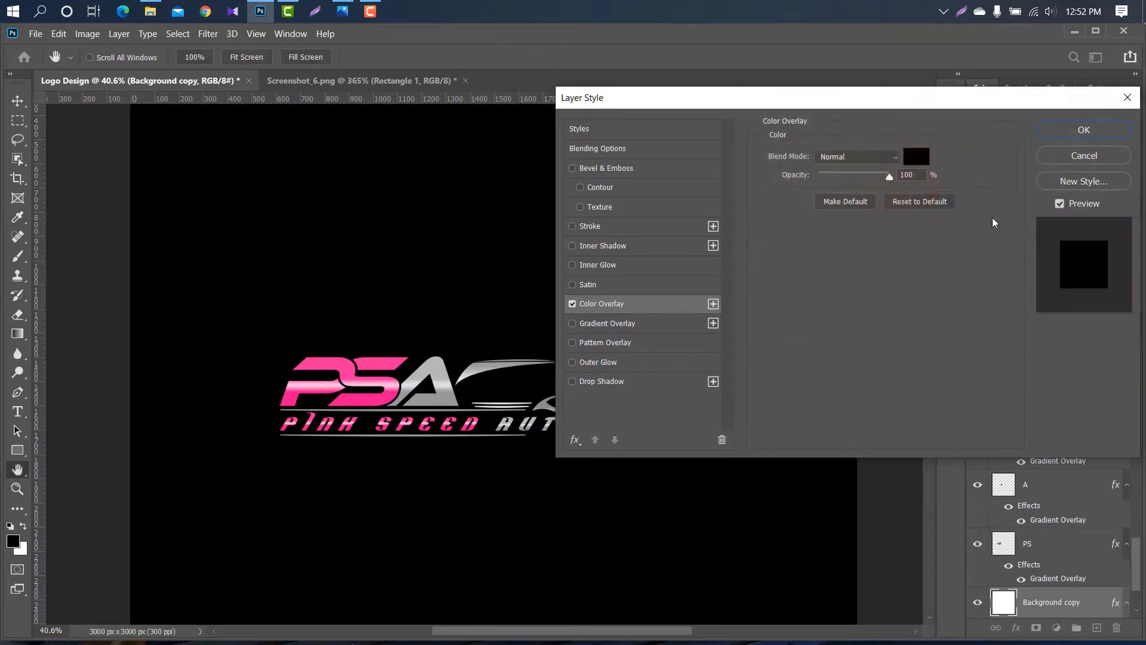
left_click(1085, 130)
scroll(401, 376, "up", 2)
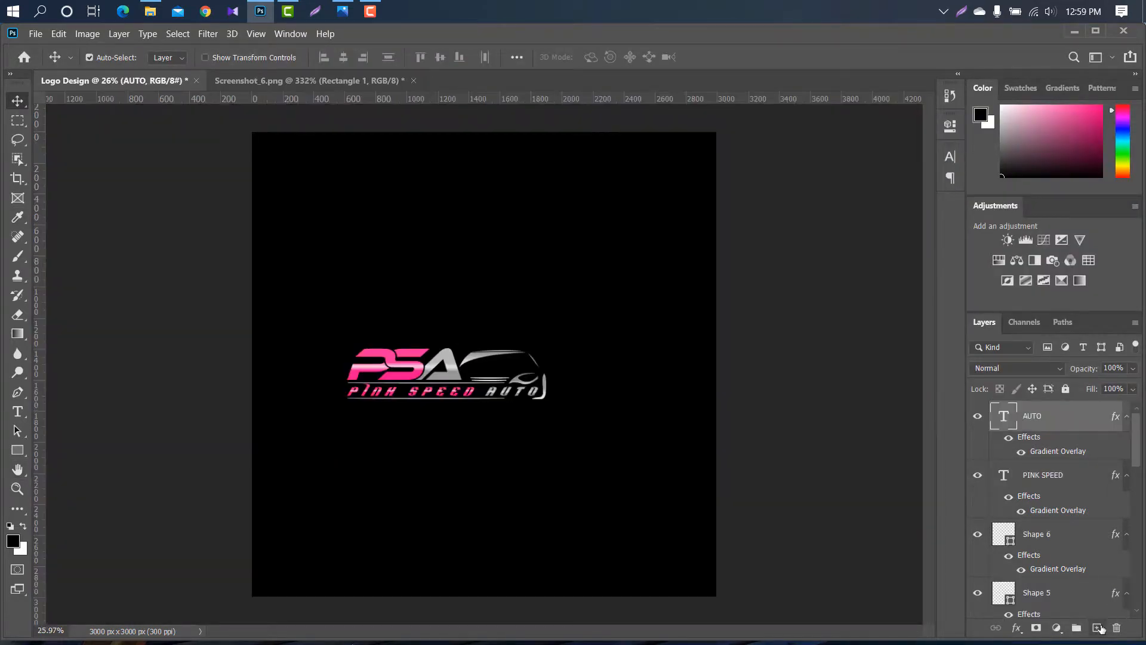
Step: Add a new layer above AUTO and paint a soft light pink (#f09eca) glow inside the headlight with a 60 px brush
left_click(1097, 627)
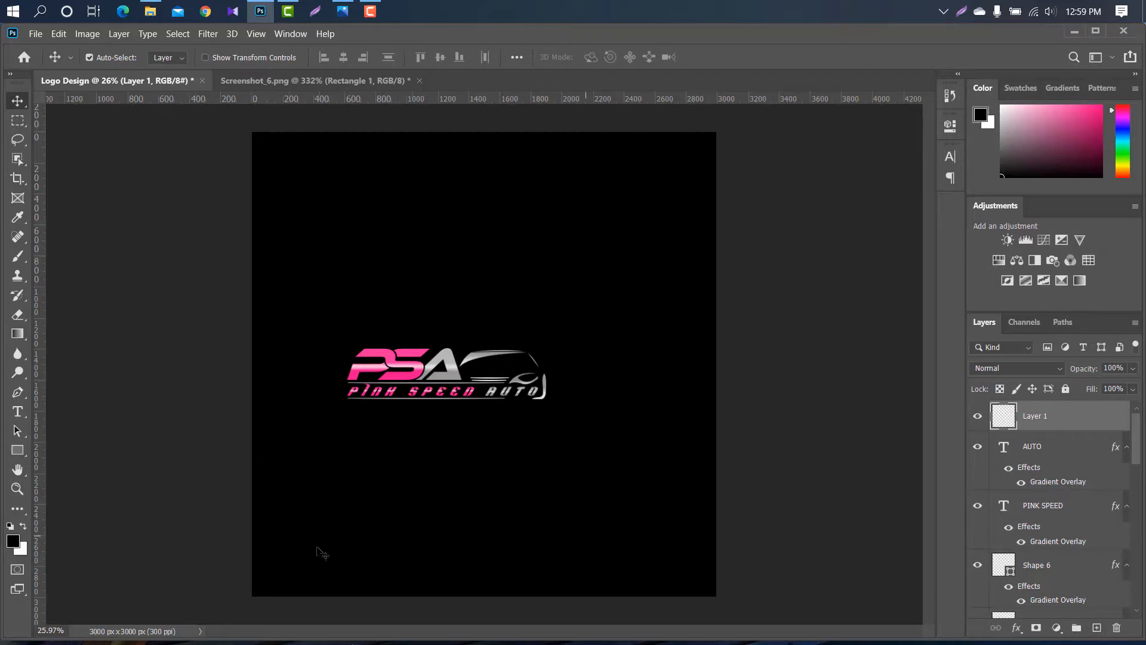
left_click(16, 543)
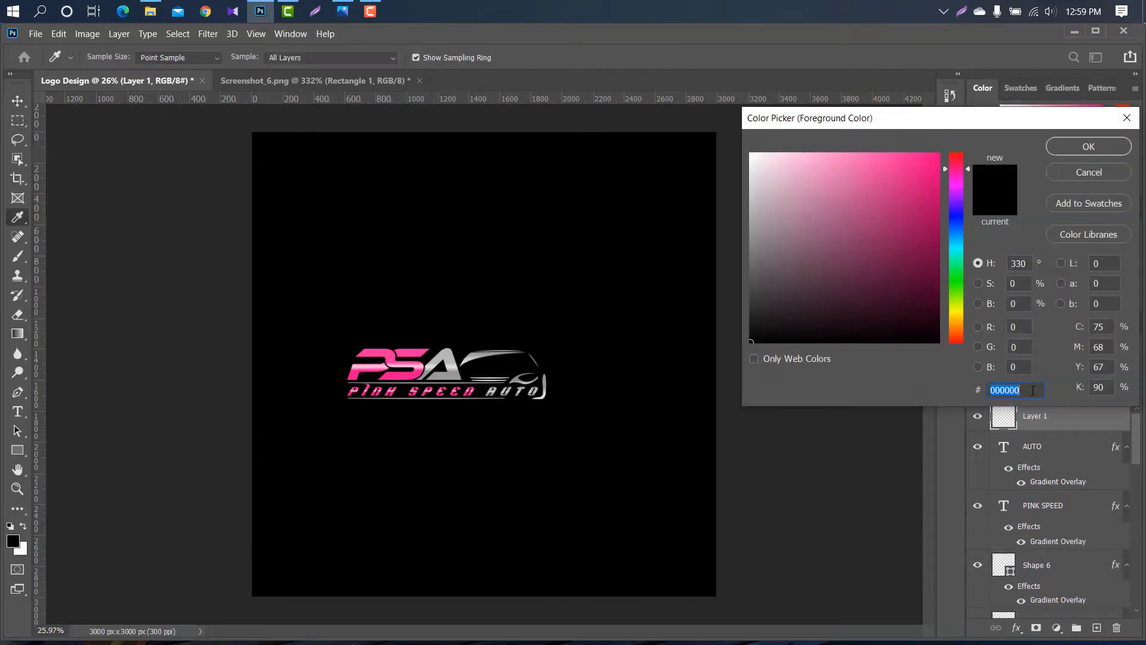
left_click(814, 161)
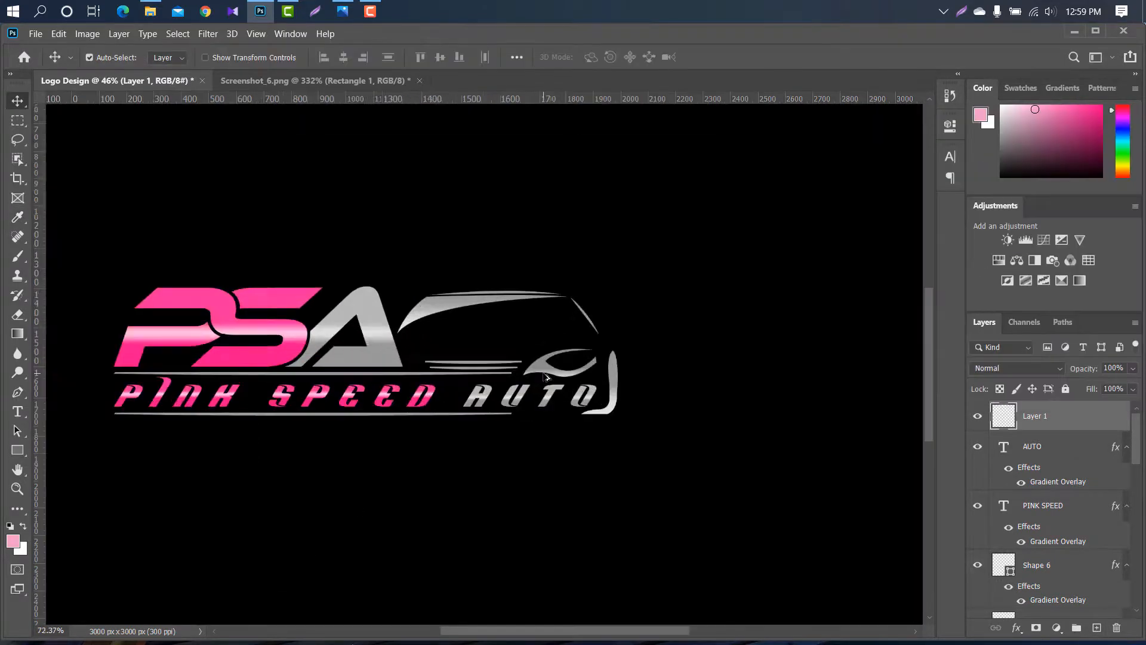
left_click(1089, 146)
scroll(504, 382, "up", 8)
left_click(18, 256)
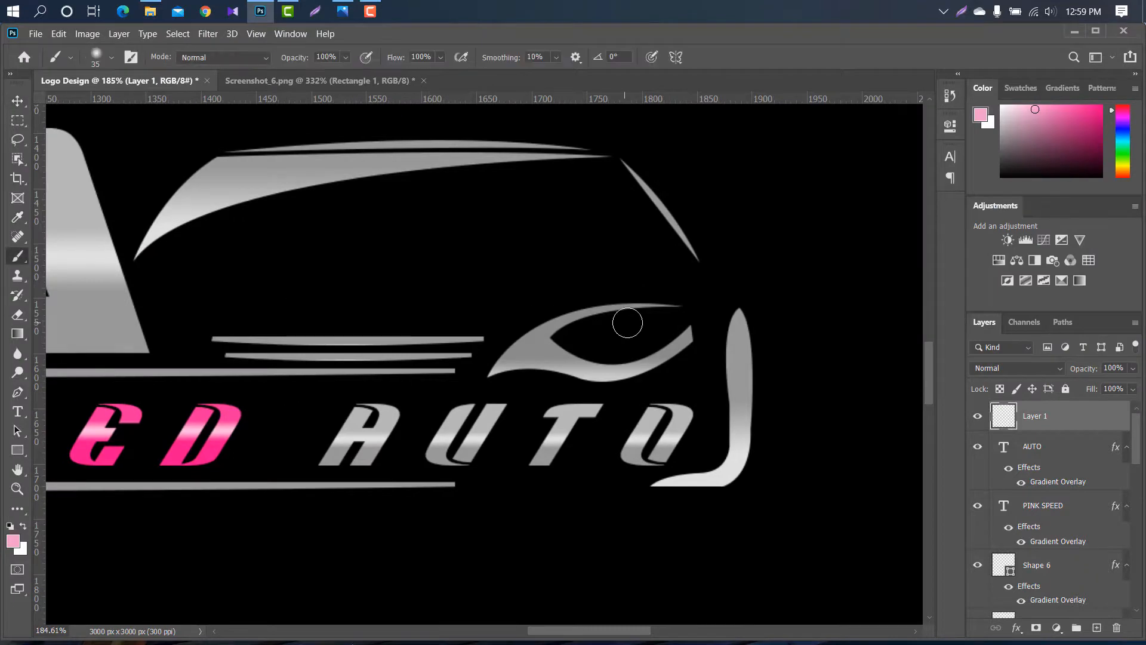
scroll(597, 319, "up", 3)
left_click(626, 338)
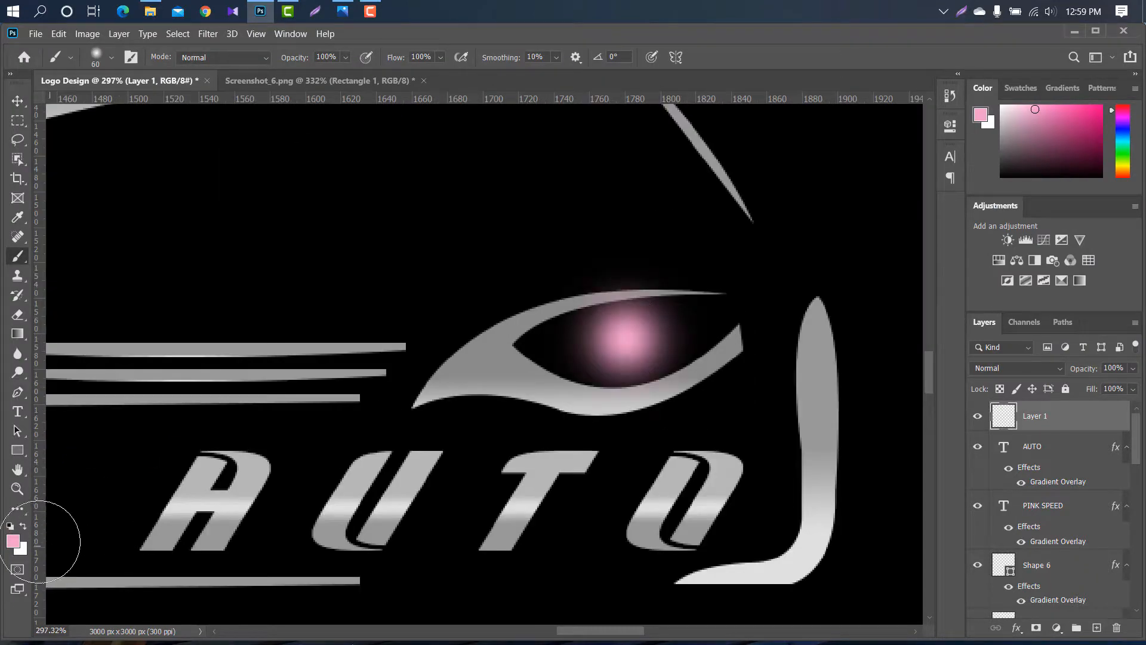
Step: Paint a near-white (#fef8fb) highlight at the centre of the pink headlight glow with a 20 px soft brush
left_click(13, 540)
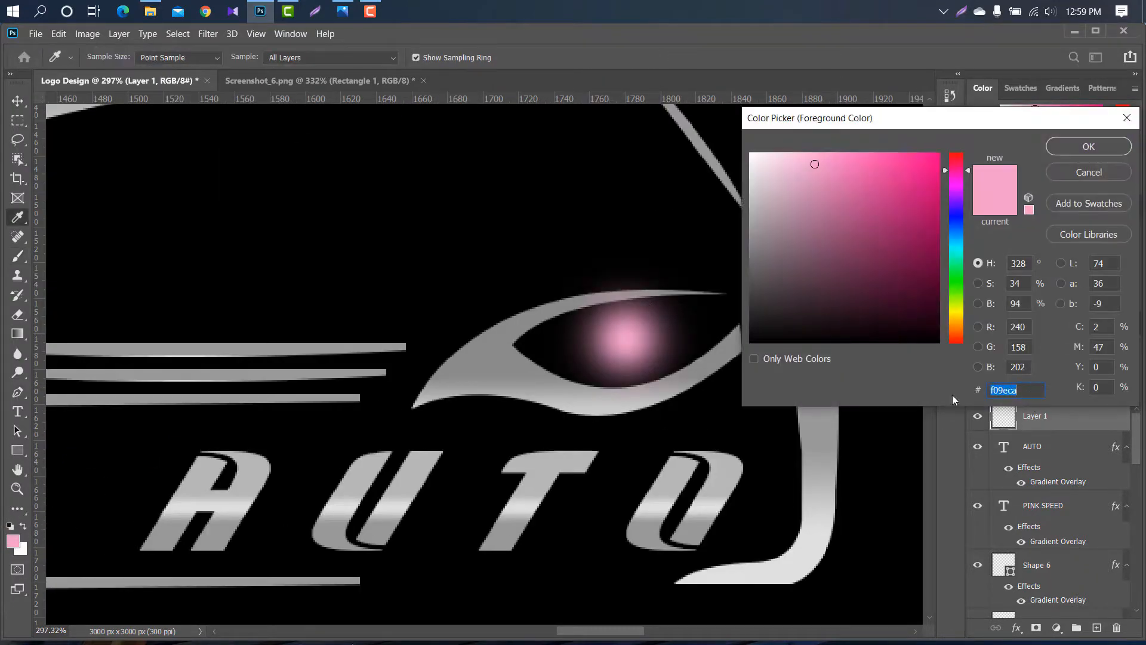
type("fef8fb")
left_click(1088, 147)
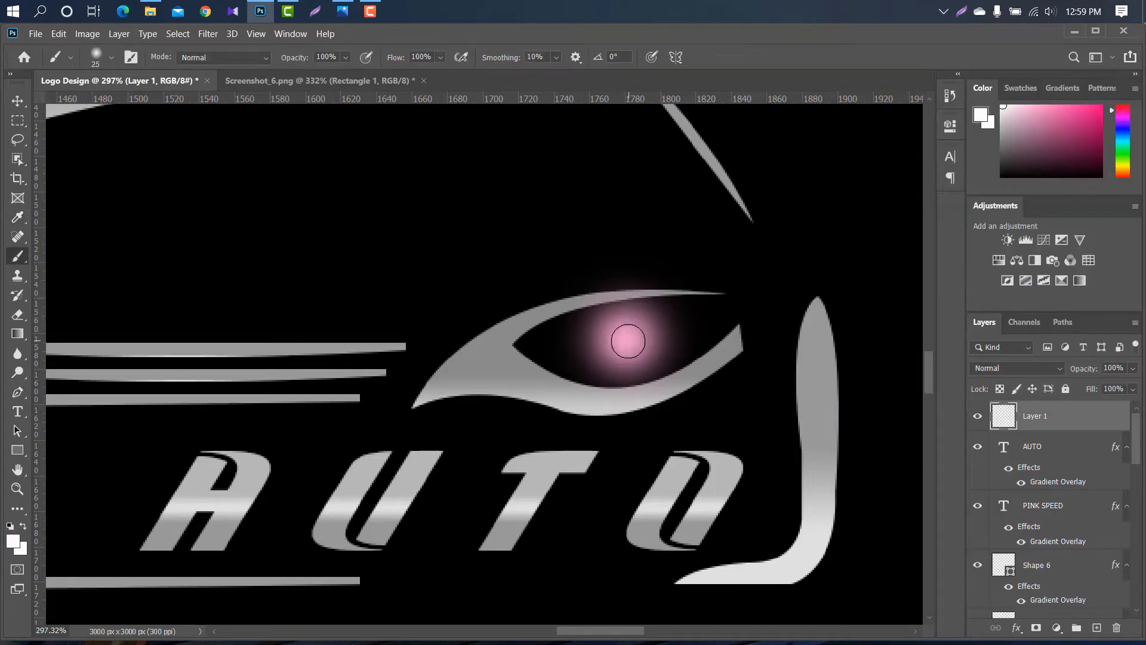
key("bracketleft")
left_click(625, 339)
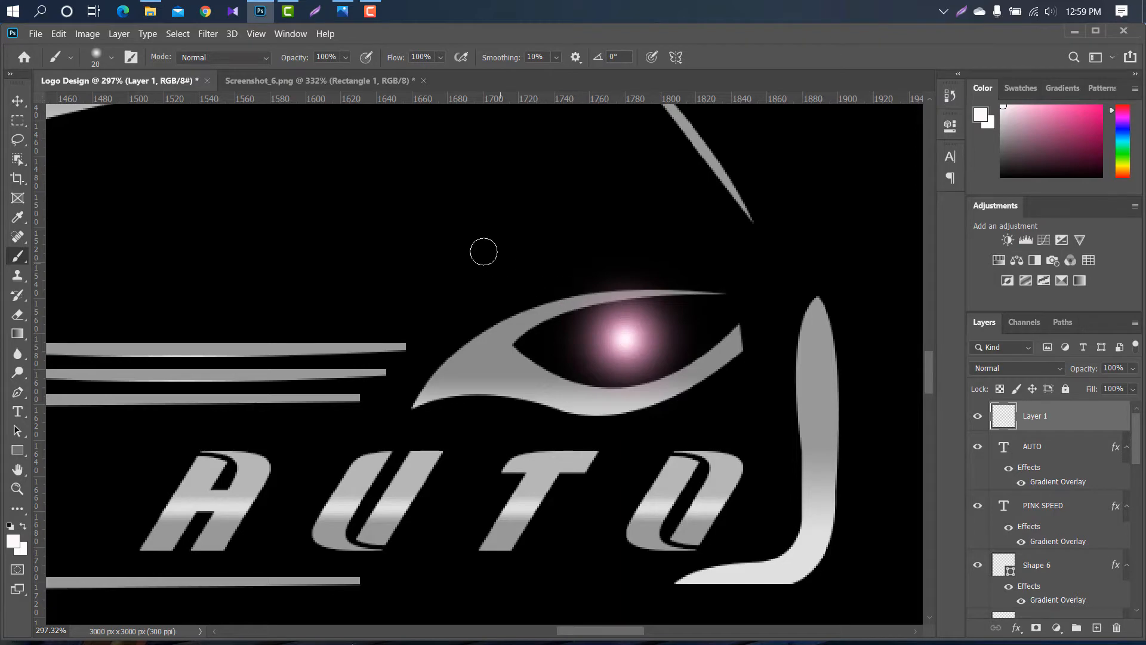
scroll(486, 257, "down", 10)
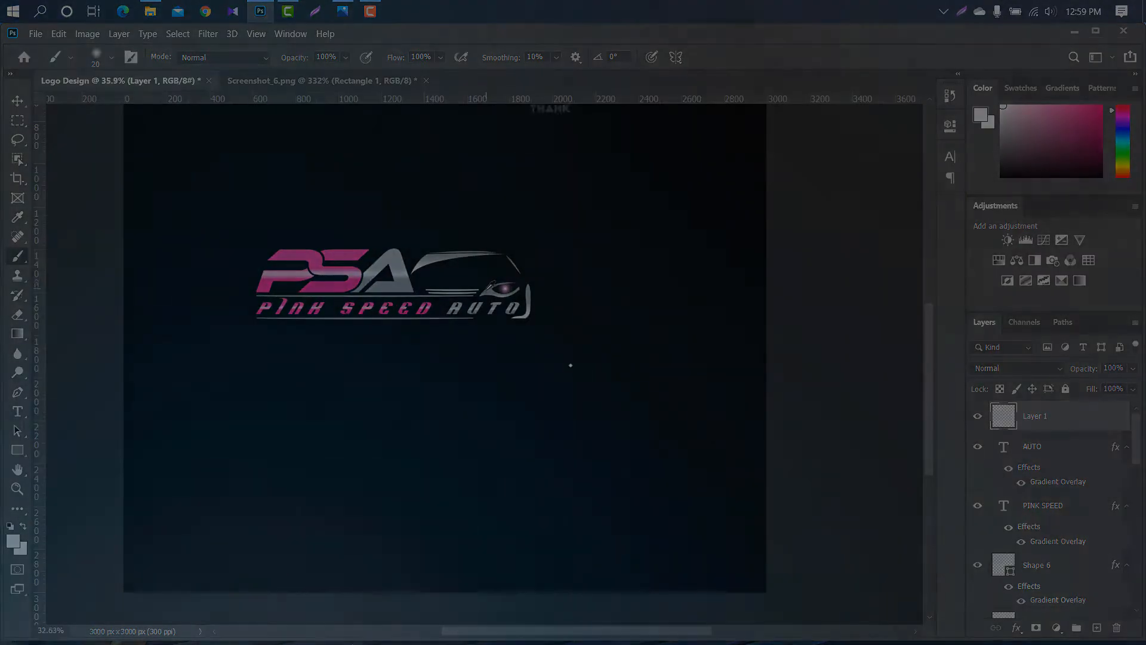